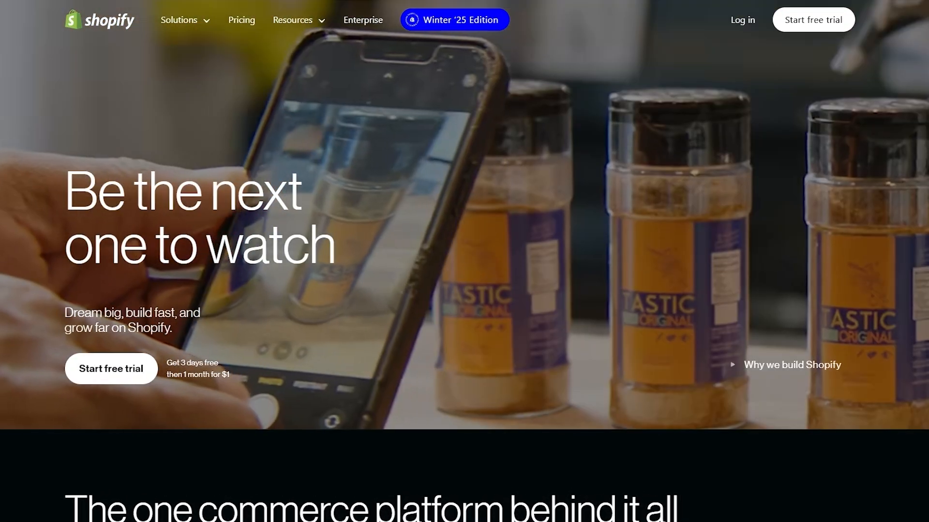
Step: Look over the Shopify homepage and read the free trial offer and its introductory price
scroll(754, 257, "down", 8)
scroll(731, 241, "down", 6)
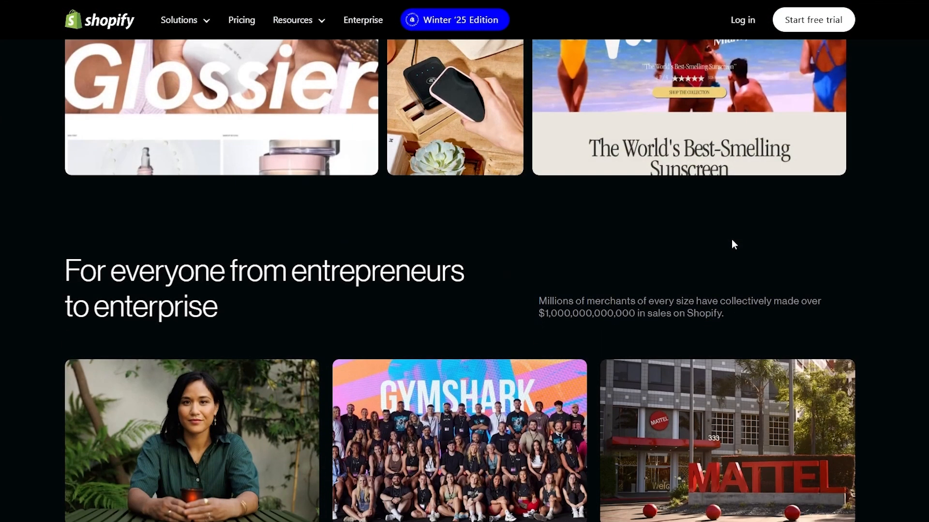
scroll(727, 239, "up", 13)
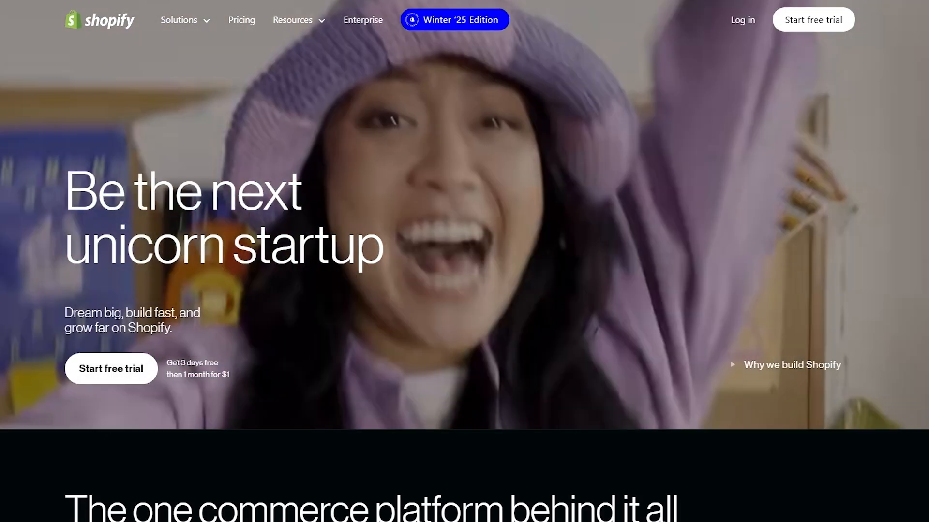
left_click_drag(180, 363, 229, 375)
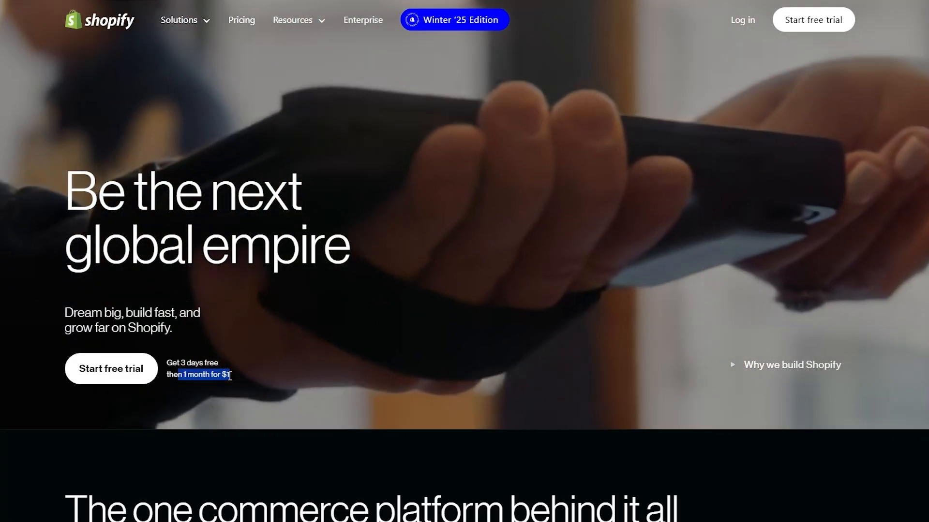
left_click(230, 375)
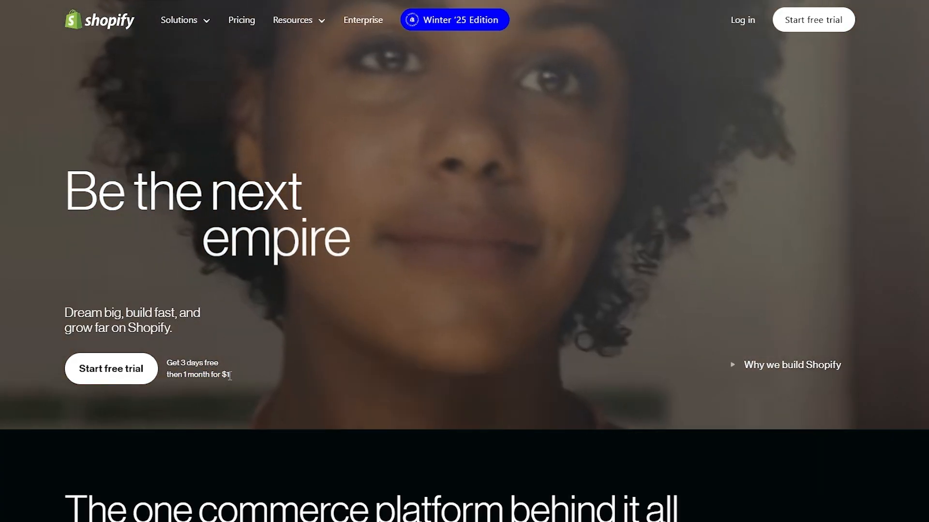
left_click_drag(230, 375, 224, 376)
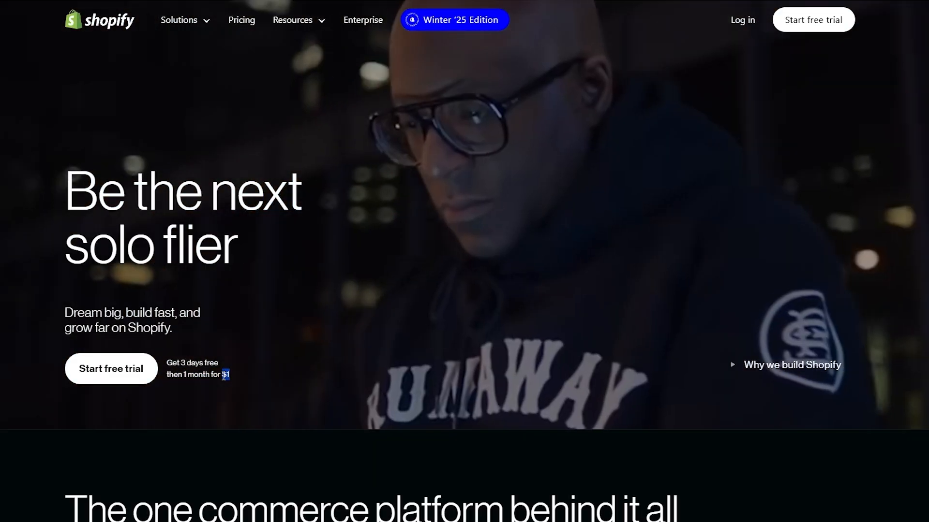
left_click(224, 376)
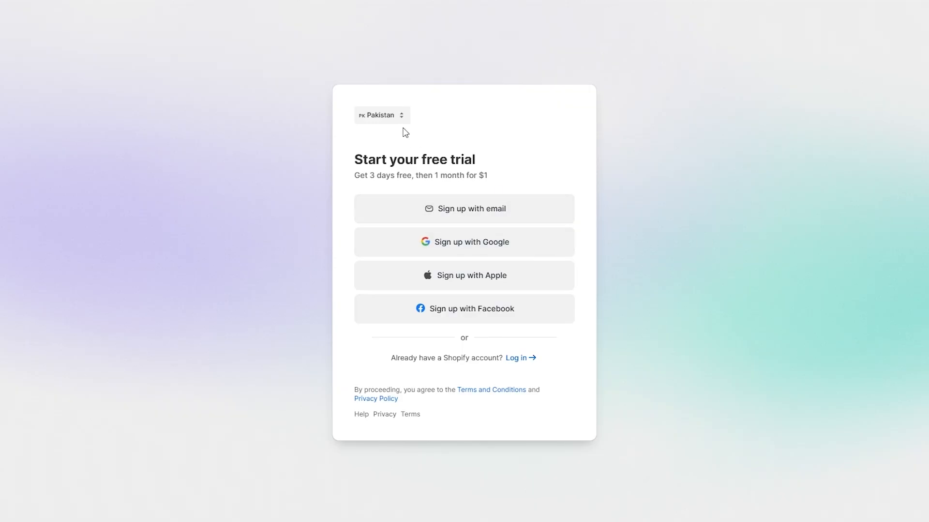
Step: Sign in to Shopify with the account's e-mail and password
left_click_drag(368, 157, 482, 161)
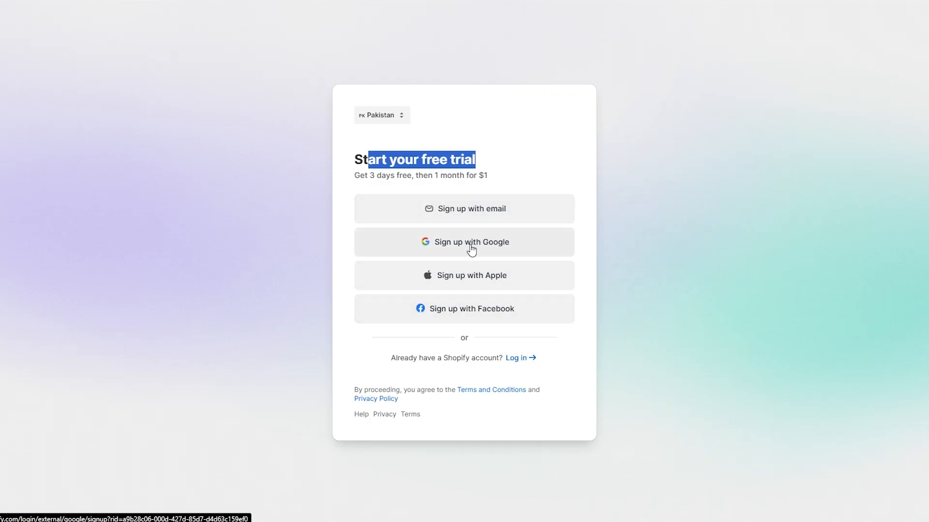
left_click(466, 223)
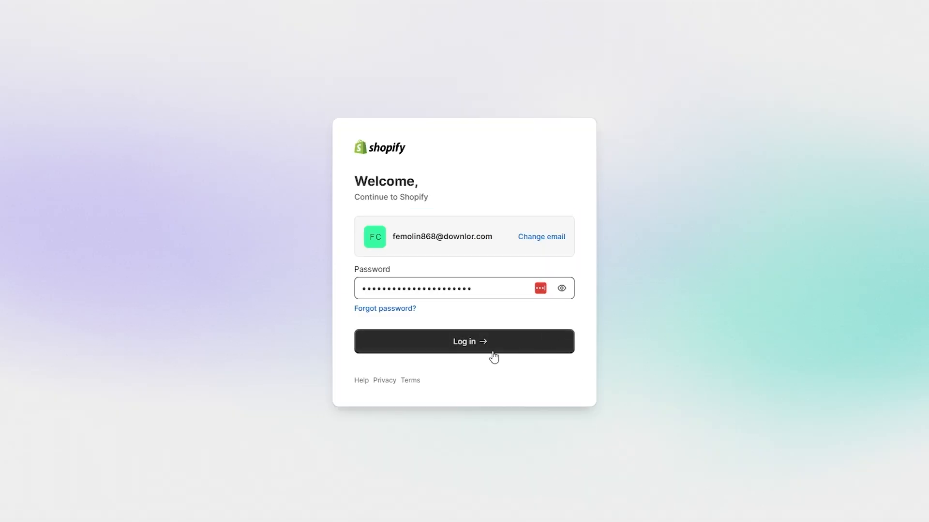
left_click(485, 352)
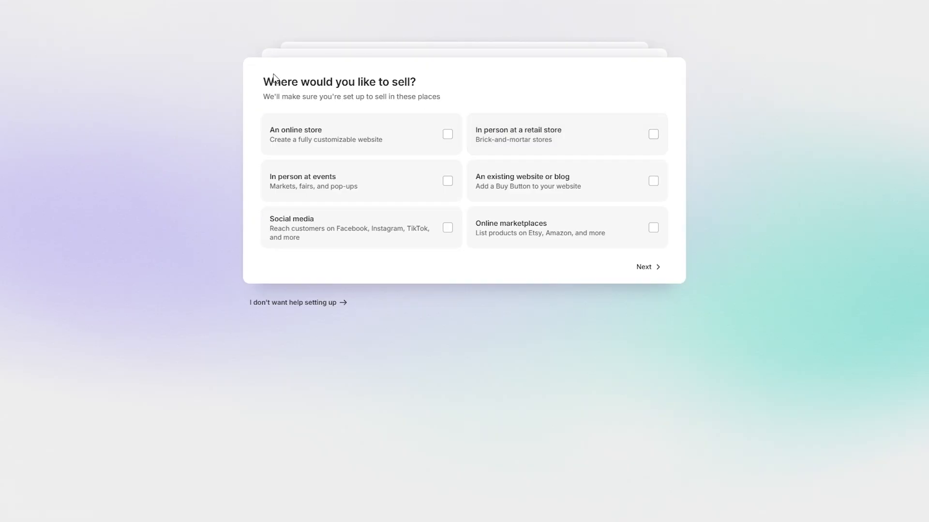
Step: Choose an online store as the place to sell and state that nothing is being sold yet
left_click_drag(274, 77, 408, 82)
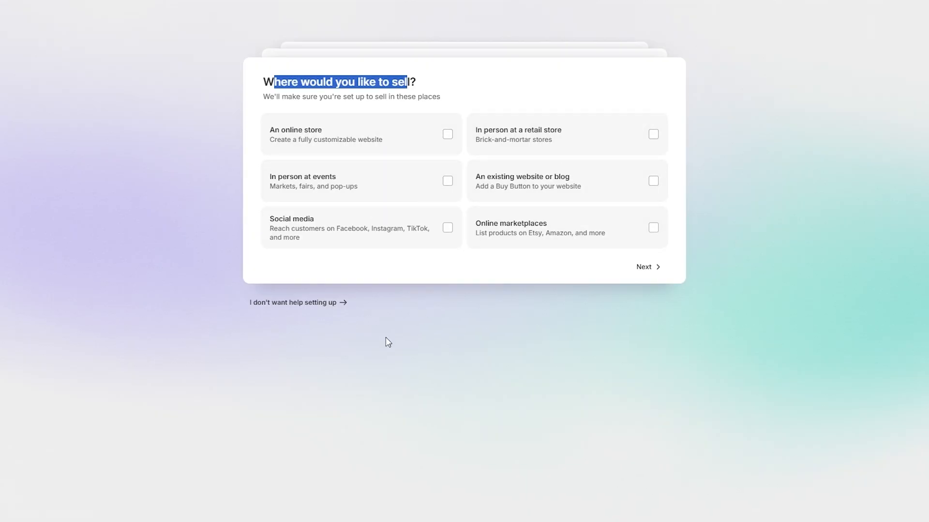
left_click(321, 143)
left_click(654, 269)
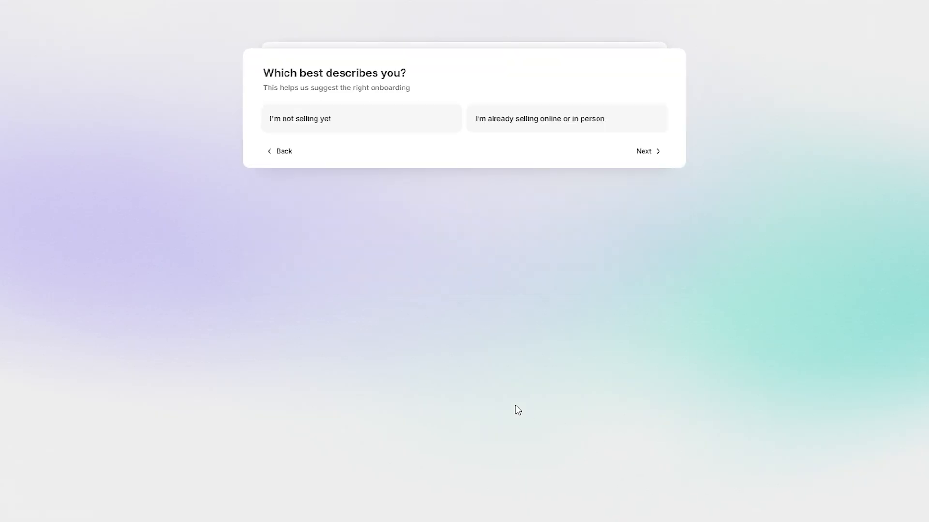
left_click(320, 125)
left_click(661, 155)
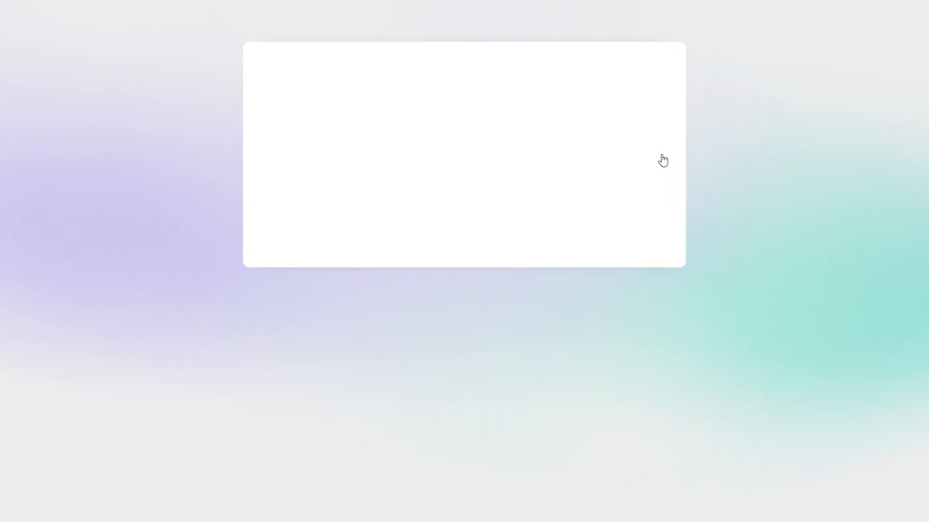
left_click(662, 161)
left_click(347, 119)
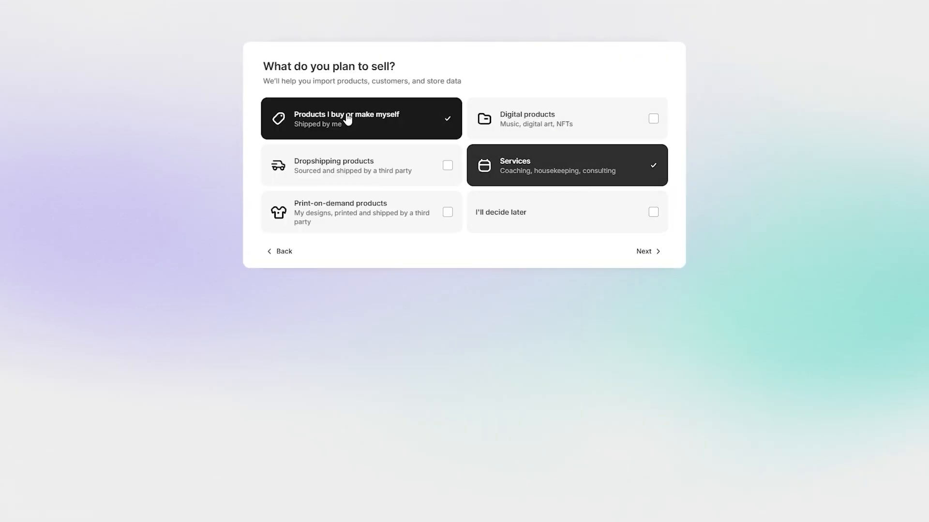
left_click(478, 148)
left_click(355, 132)
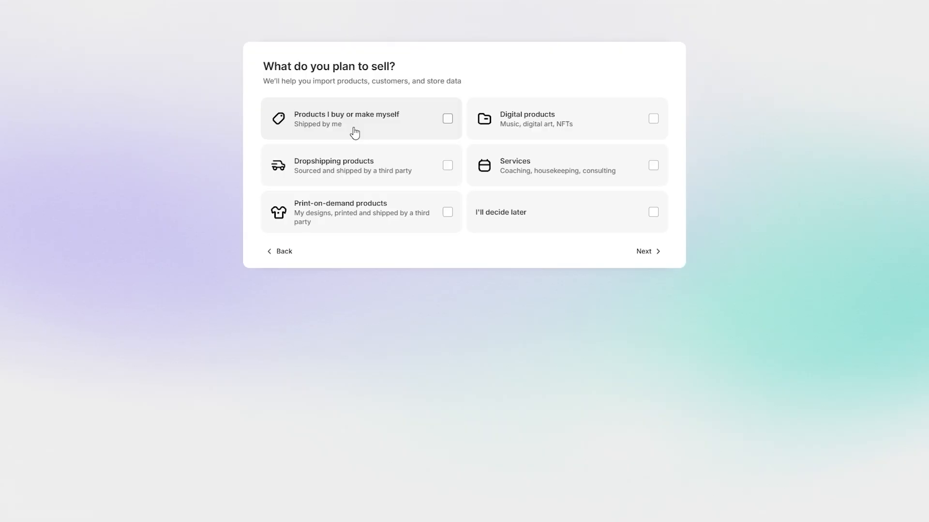
left_click(374, 192)
left_click(374, 194)
left_click(372, 222)
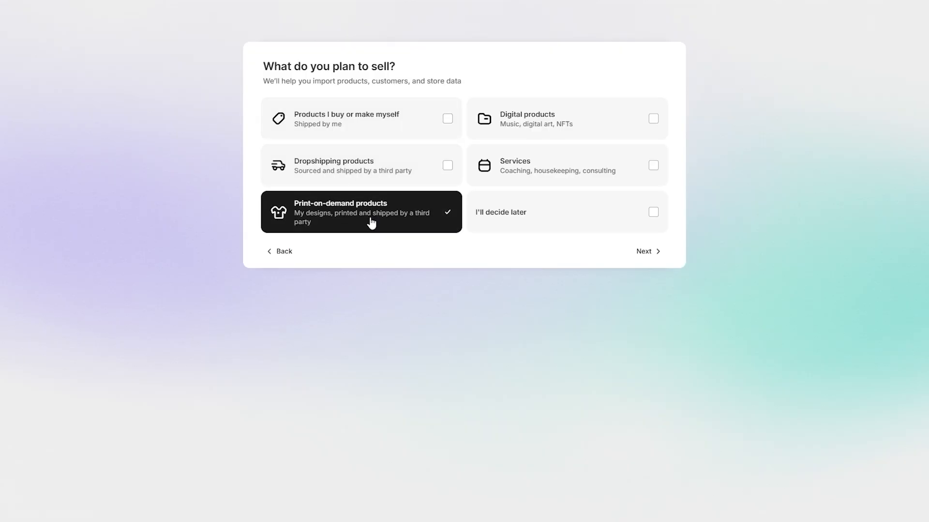
left_click(371, 222)
left_click(585, 183)
left_click(583, 177)
left_click(570, 114)
left_click(562, 137)
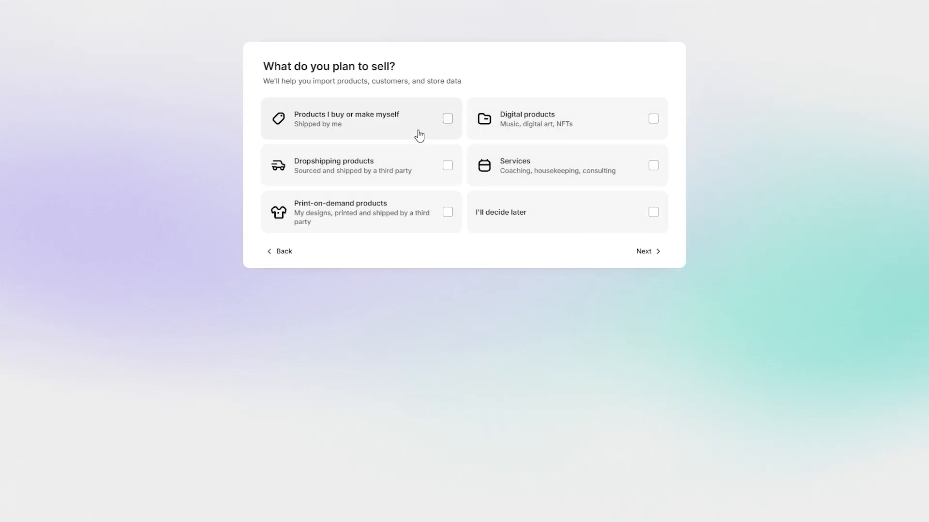
Step: Choose to sell products bought or made by the owner and skip the subscription plan choice
left_click(351, 134)
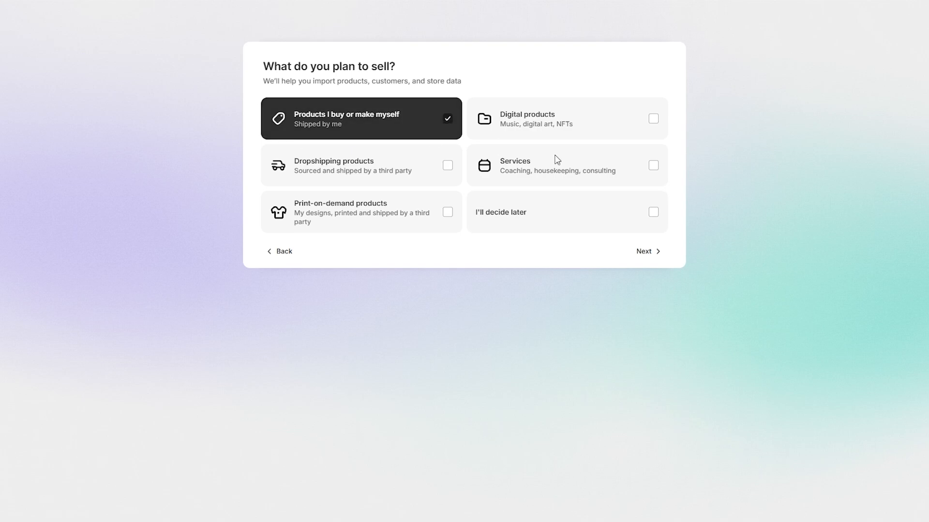
left_click(634, 261)
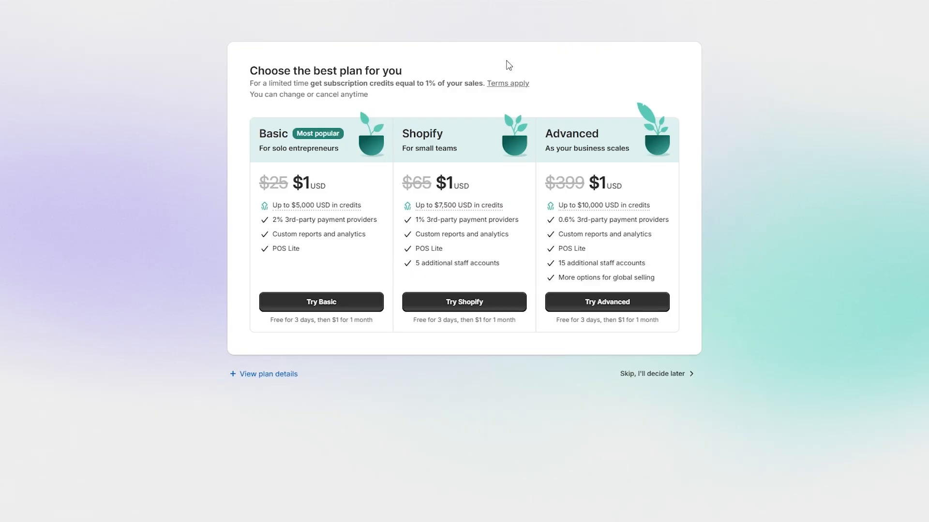
left_click(686, 377)
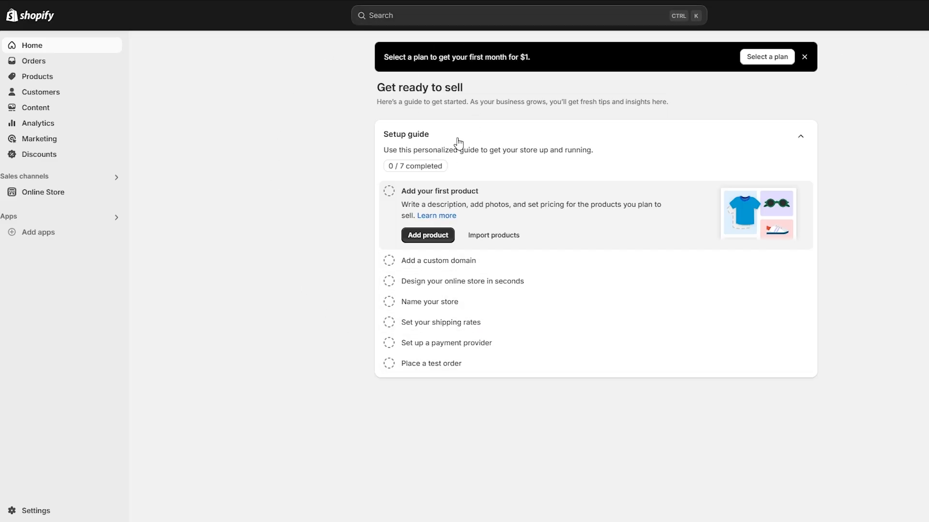
Step: Start adding the first product from the setup guide and close the guide beside the product form
left_click_drag(381, 85, 477, 86)
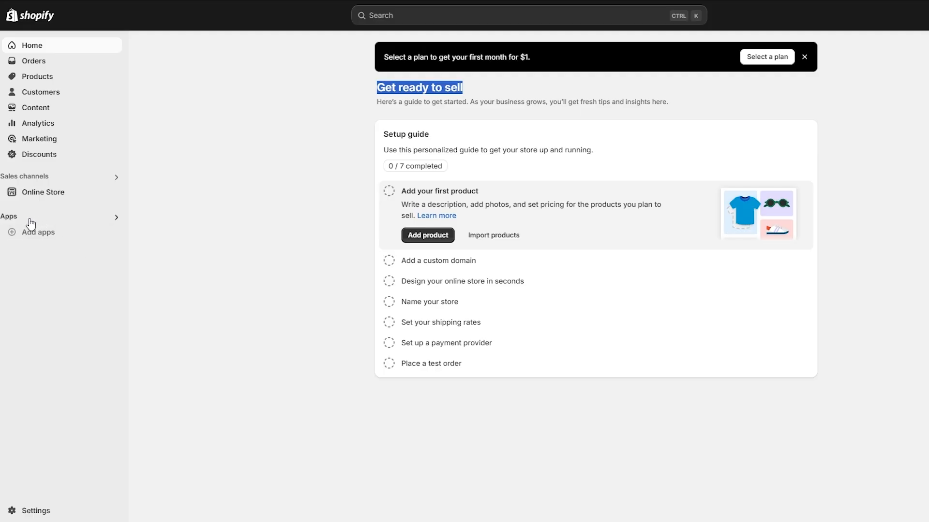
left_click(276, 324)
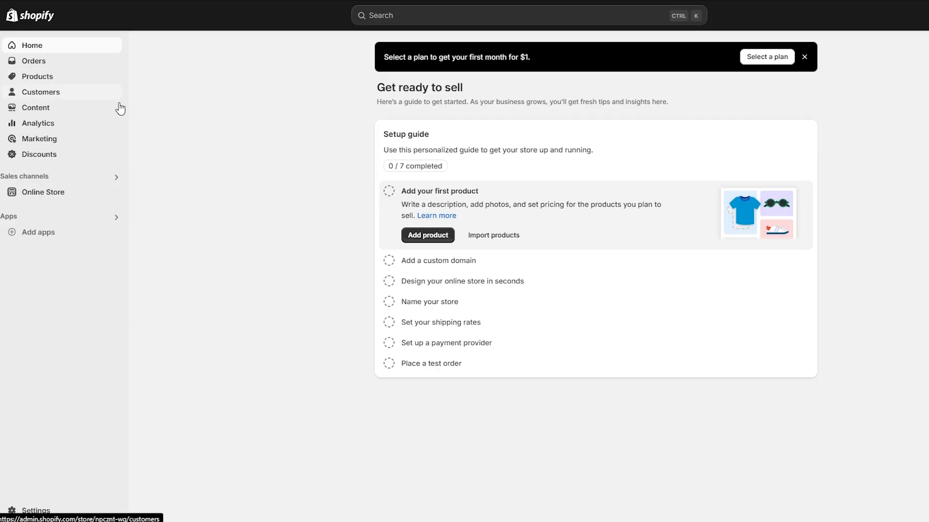
left_click(427, 235)
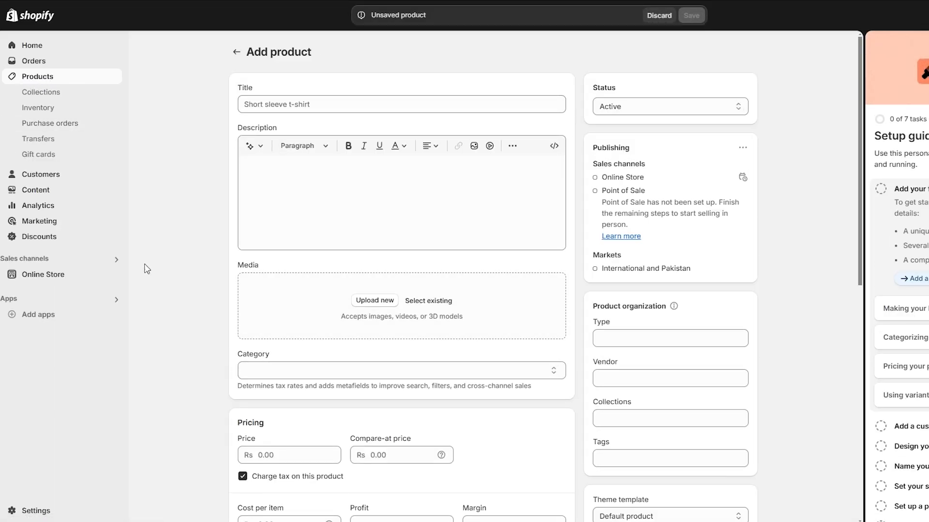
scroll(690, 201, "down", 5)
scroll(690, 201, "up", 5)
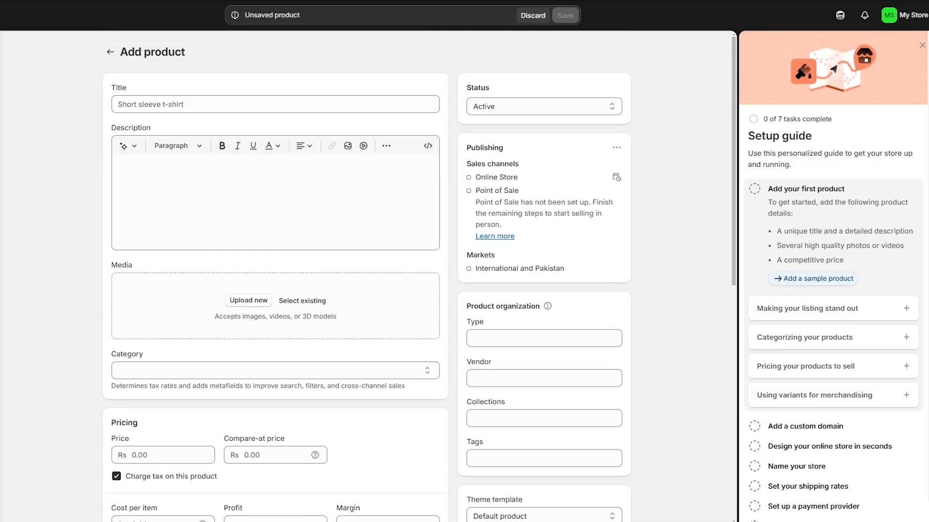
left_click(922, 47)
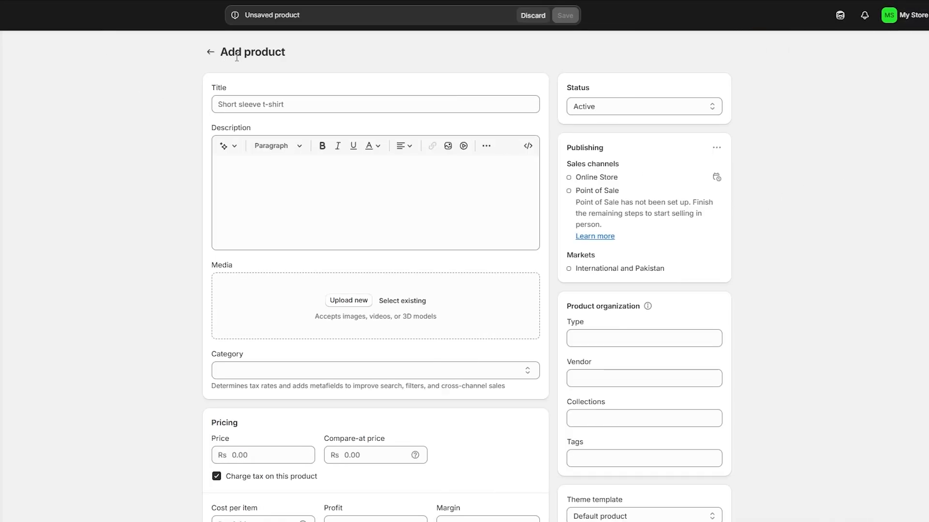
Step: Look over the product form's title, description, media, pricing, inventory and shipping sections
double_click(215, 90)
left_click(264, 182)
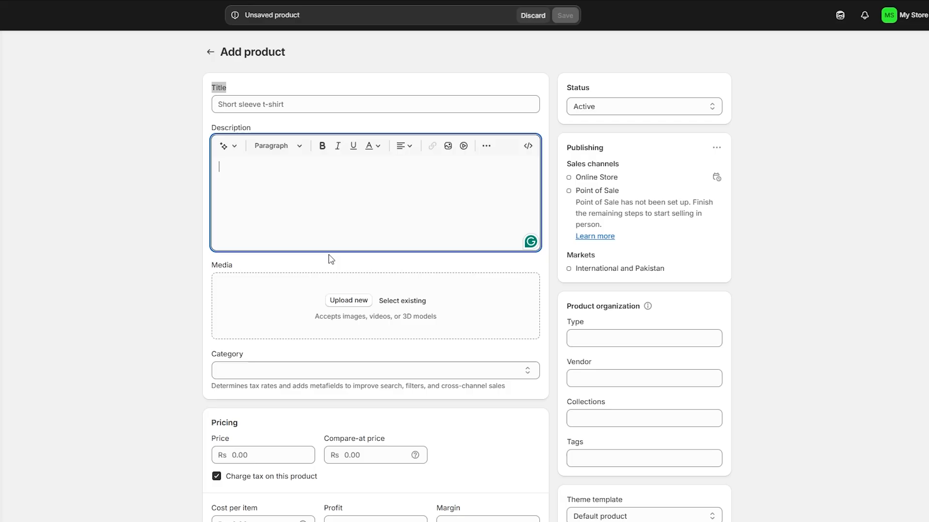
scroll(256, 305, "down", 1)
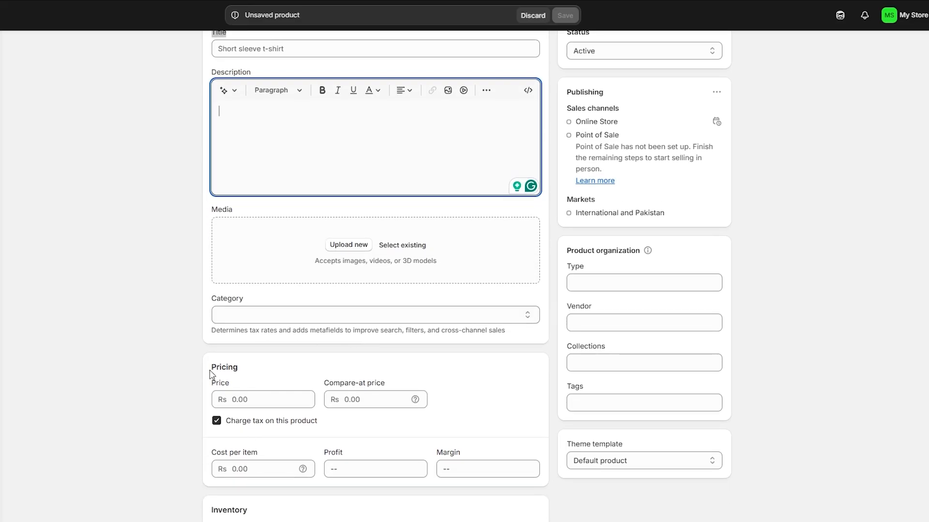
scroll(213, 376, "down", 2)
scroll(238, 393, "down", 3)
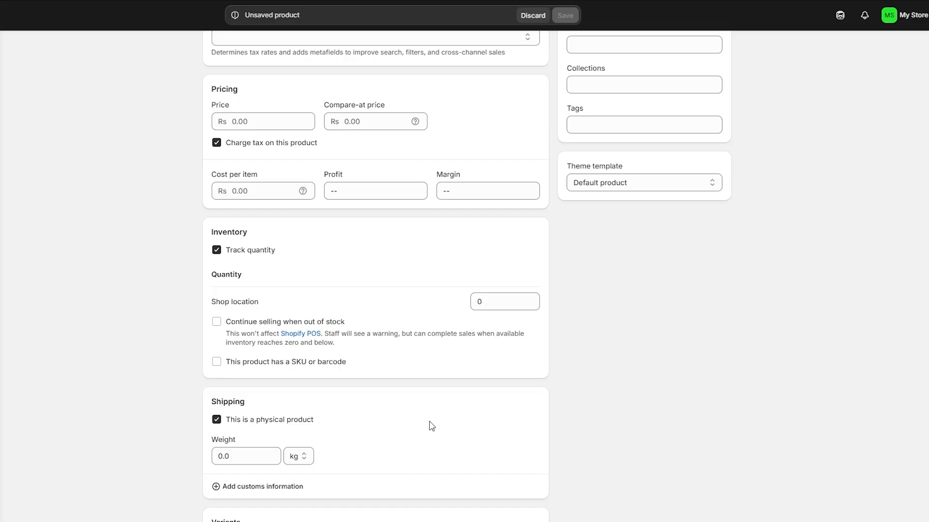
scroll(432, 426, "up", 6)
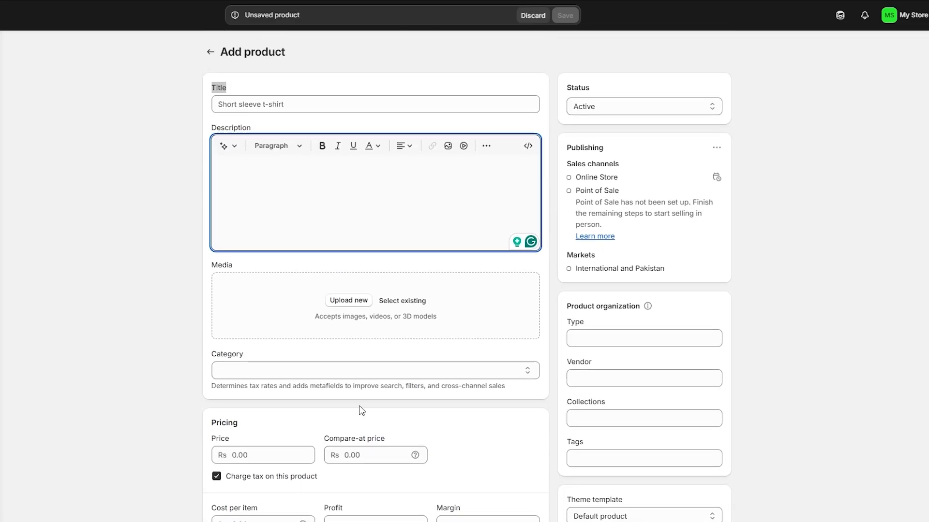
Step: Upload four white sneaker photos and reorder them with the pair first, the single-shoe side view second and the sole last
left_click(351, 302)
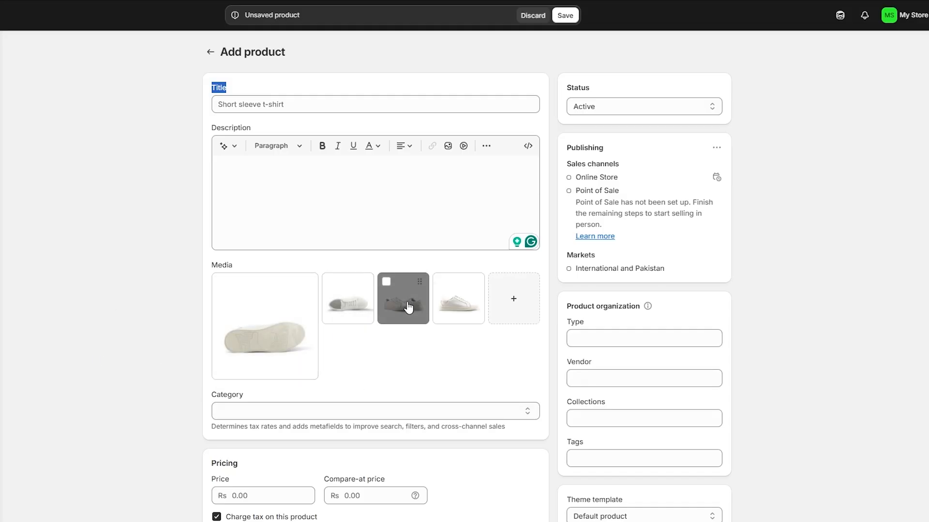
left_click_drag(408, 307, 266, 326)
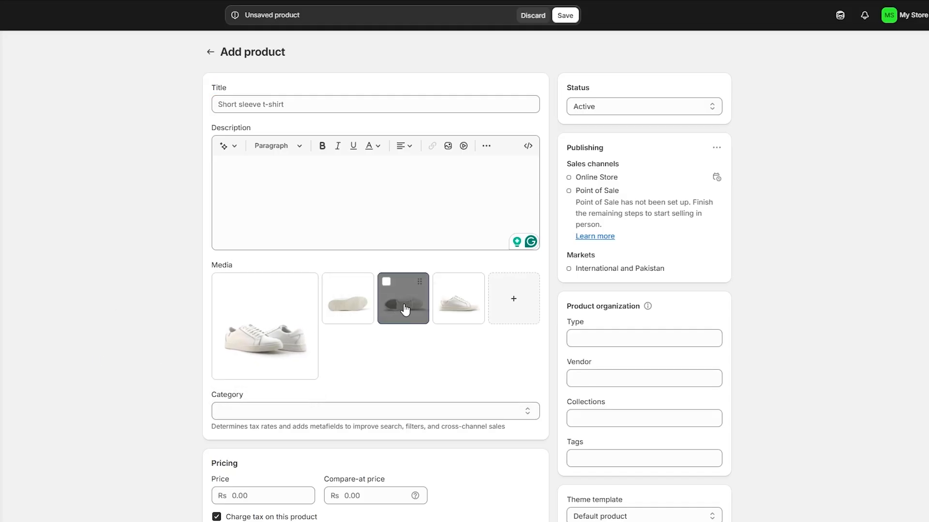
left_click_drag(405, 310, 346, 304)
left_click_drag(472, 307, 353, 303)
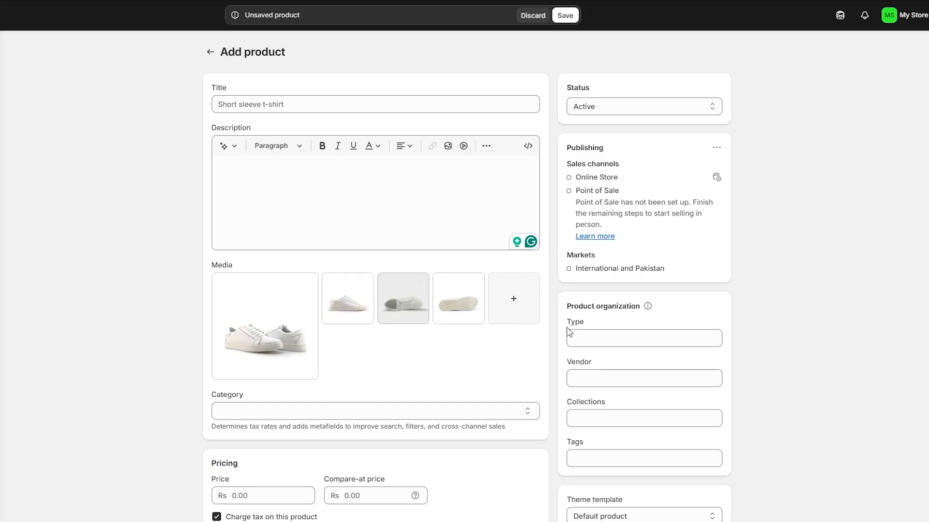
Step: Enter White Sneaker as the product title
scroll(358, 384, "down", 5)
scroll(359, 384, "up", 5)
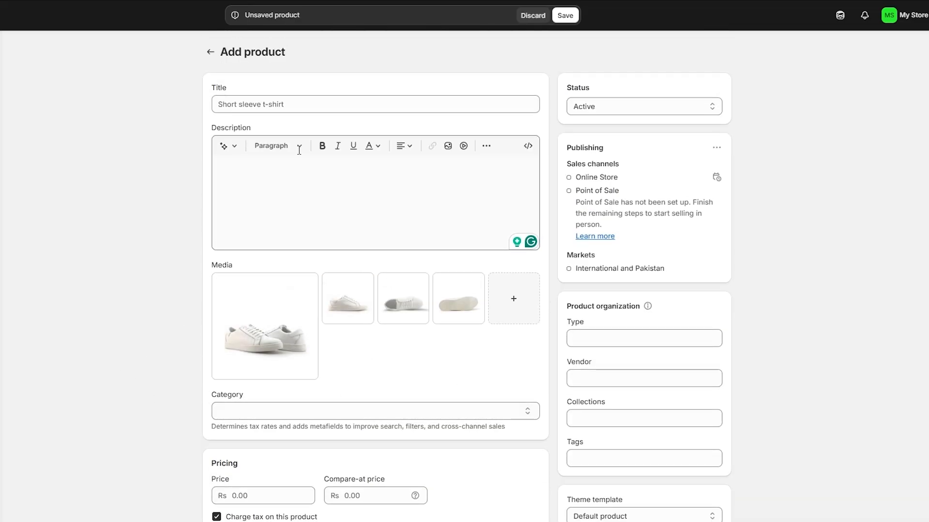
left_click(280, 105)
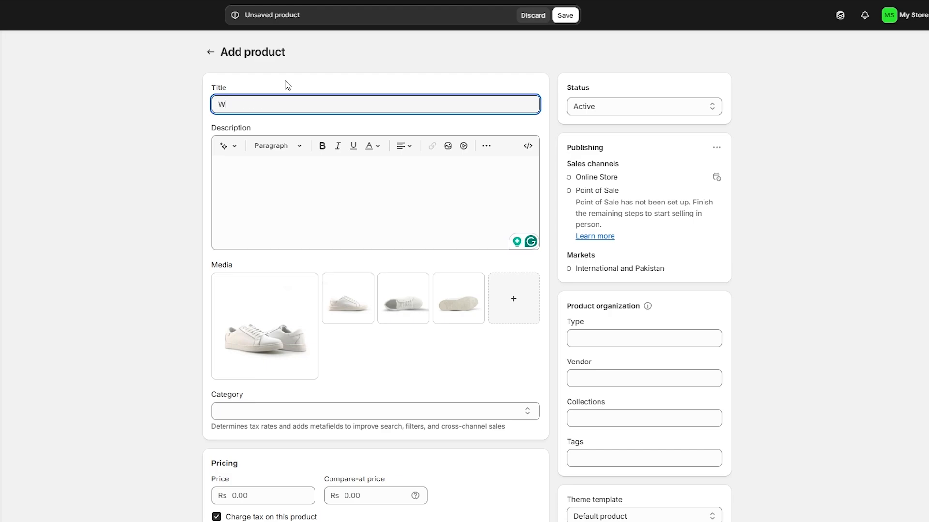
Step: Generate the product description in the Expert tone from "White low-top sneakers made from Canvas and leather" and keep the generated text
left_click(225, 169)
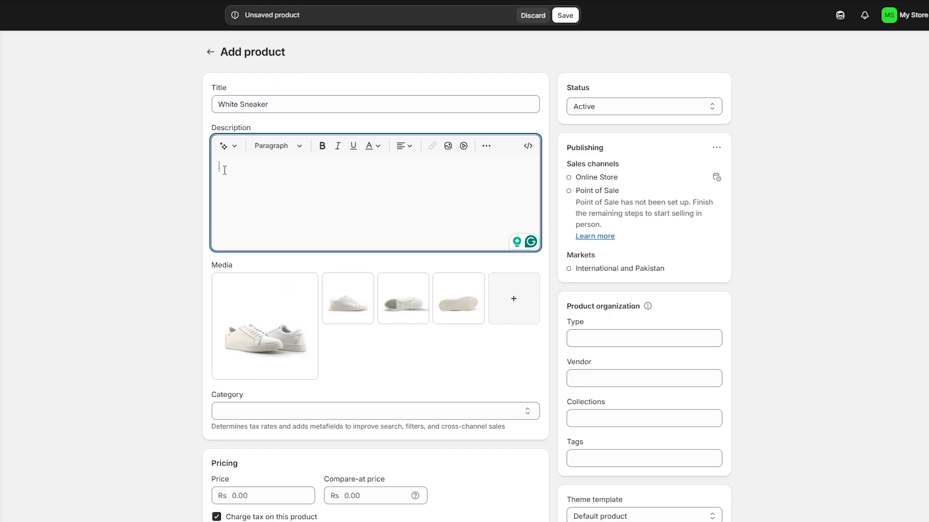
left_click(227, 146)
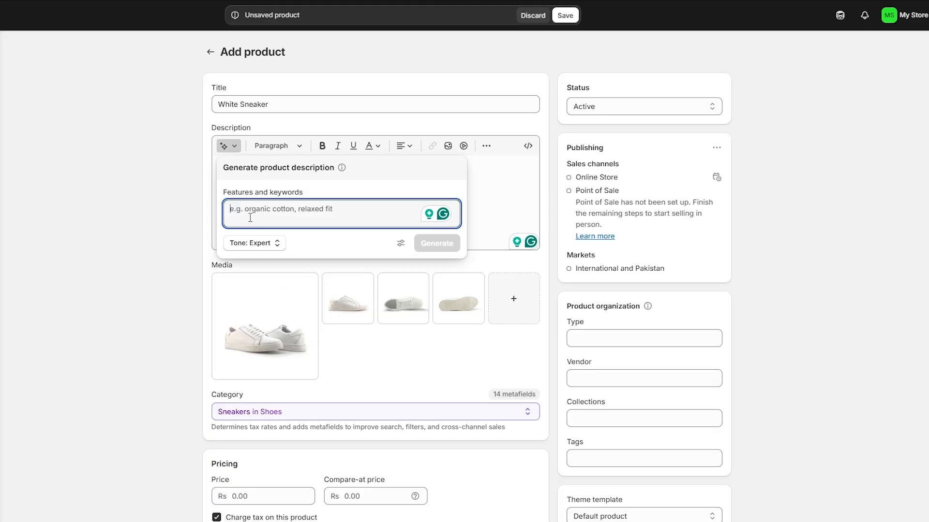
type("White low top sneakers made from Canvas and leather")
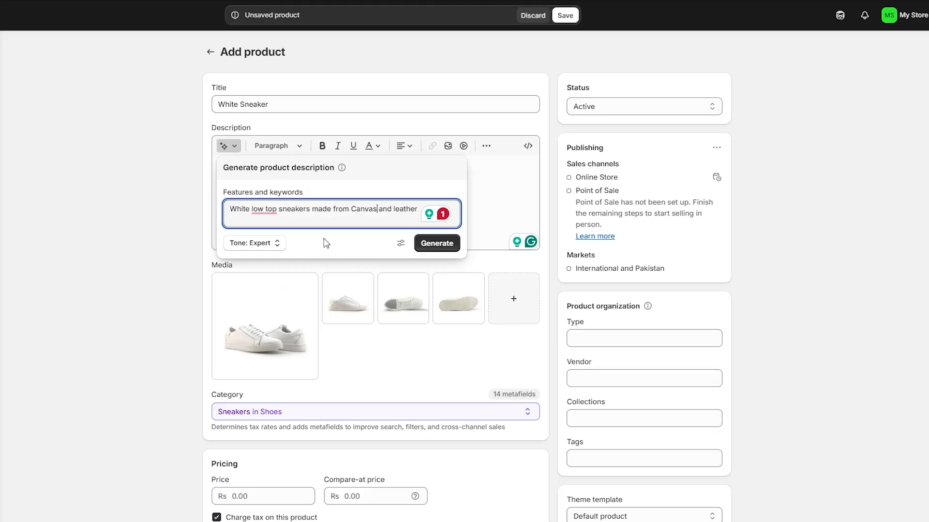
left_click(246, 246)
left_click(257, 248)
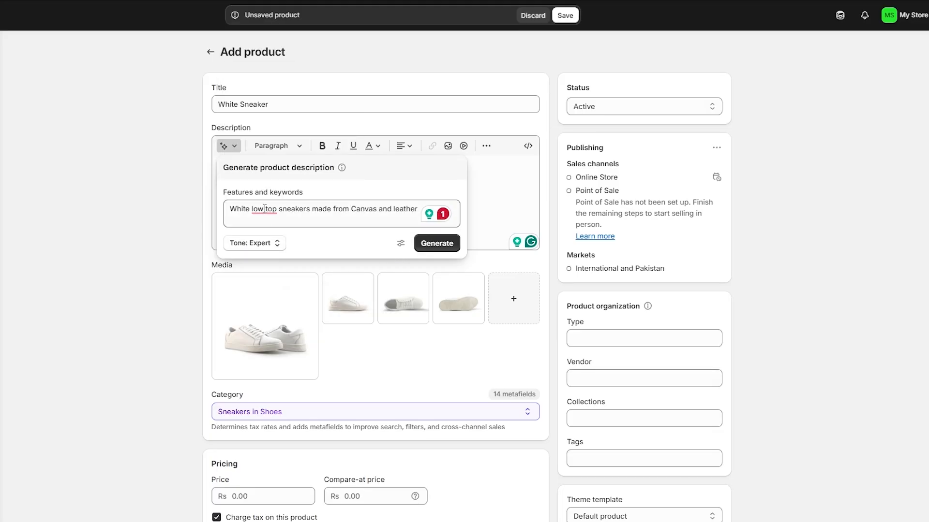
left_click(257, 246)
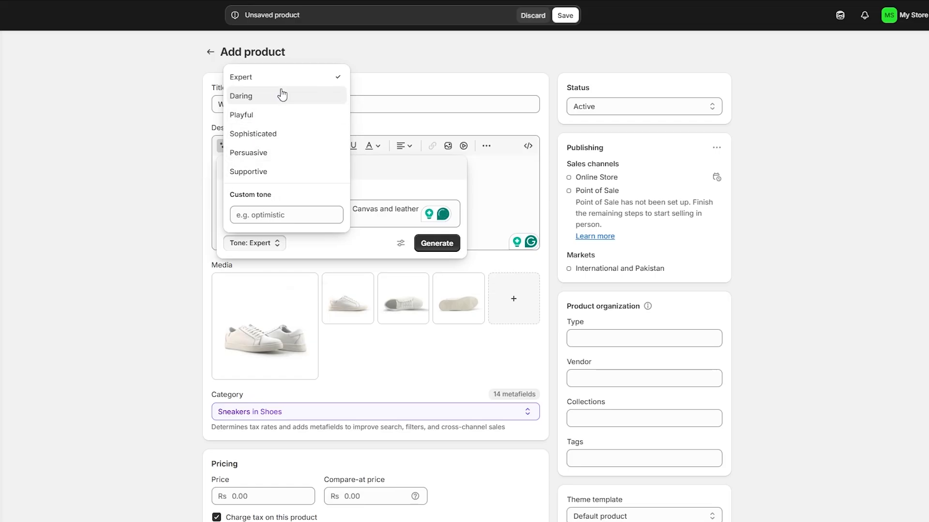
left_click(382, 245)
left_click(459, 245)
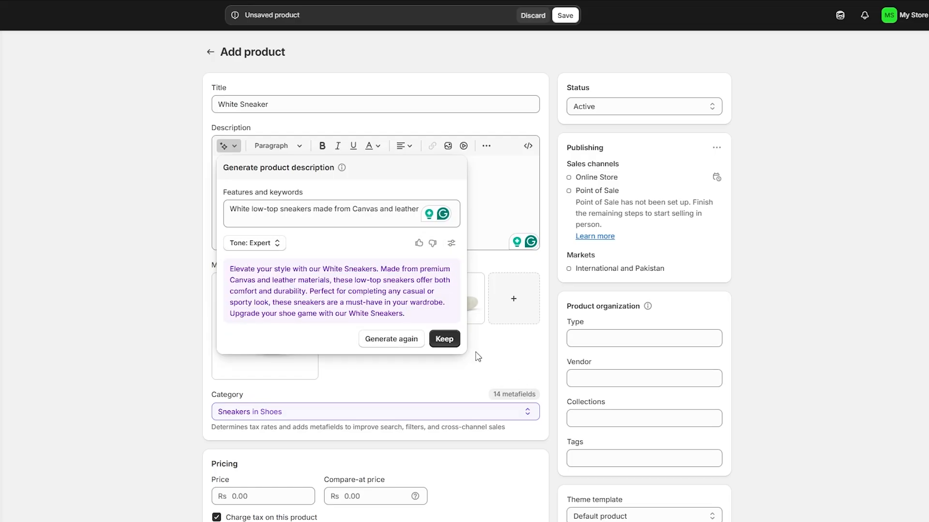
left_click(450, 341)
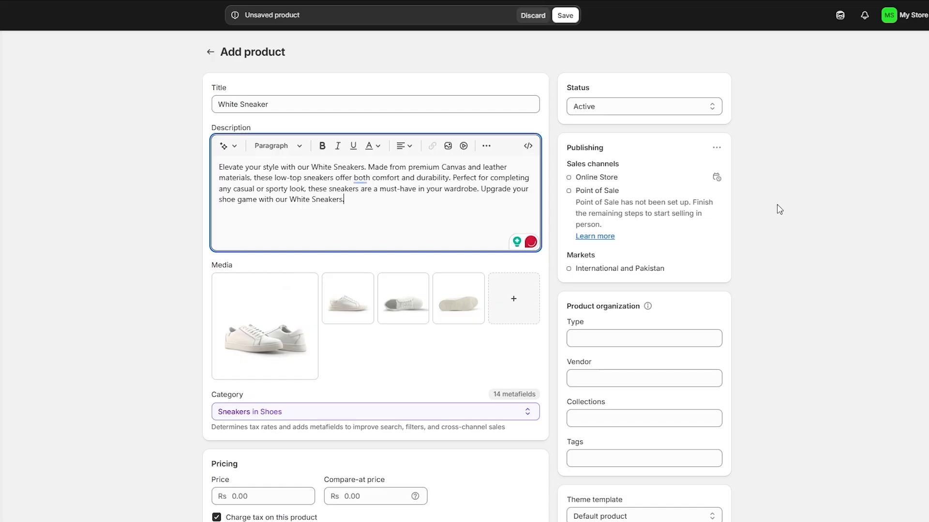
Step: Review the Active and Draft status options and the publishing channels, keeping the product Active
left_click(610, 107)
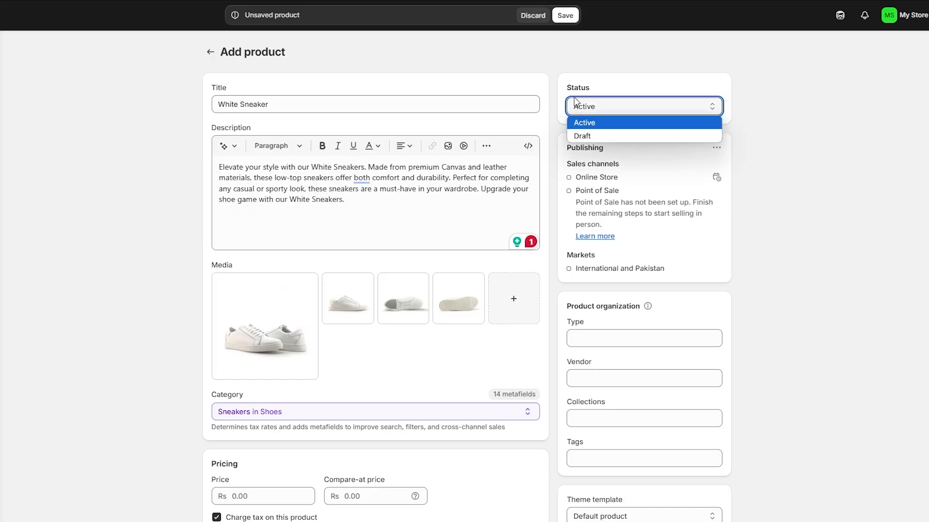
left_click(590, 123)
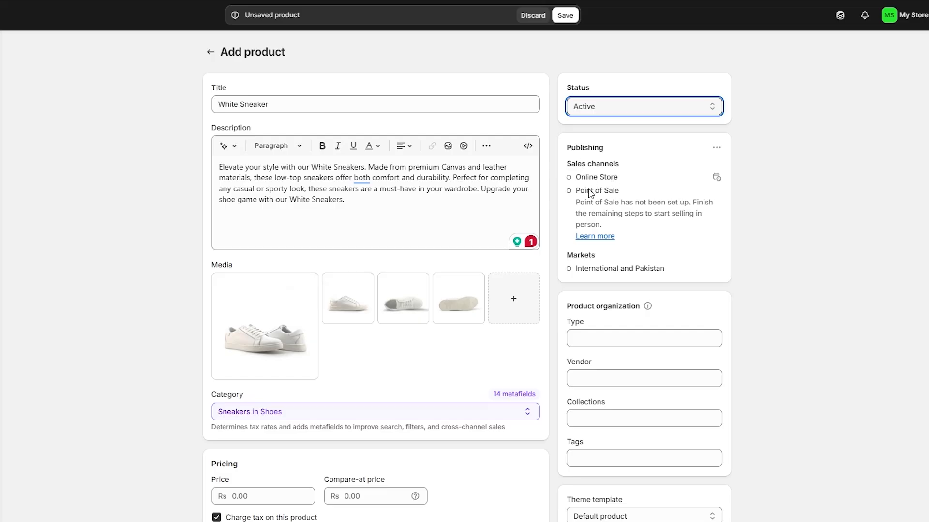
left_click(571, 177)
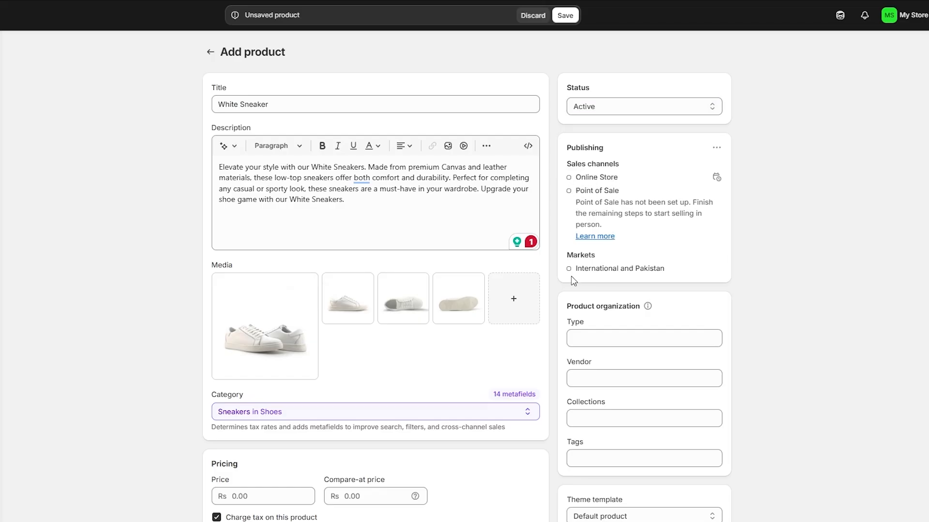
left_click(595, 106)
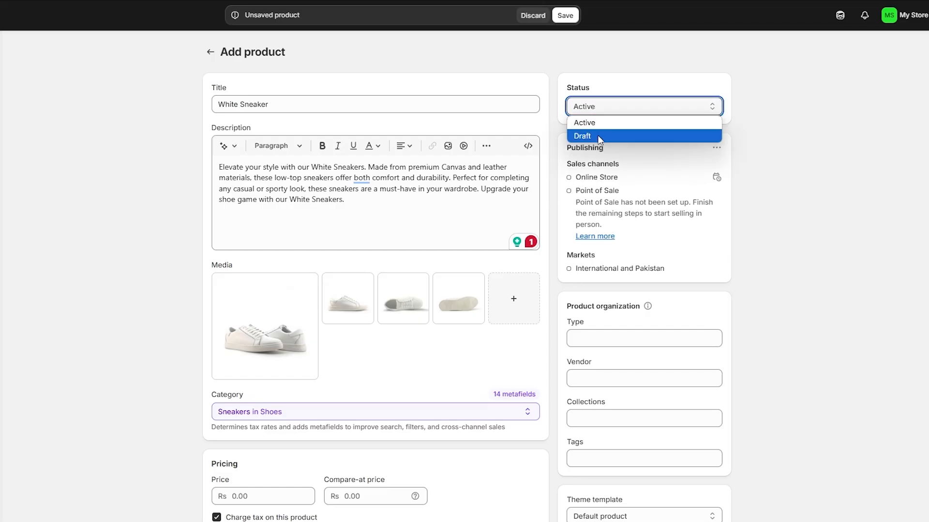
left_click(704, 180)
Step: Set the product category to the suggested Sneakers in Shoes
scroll(785, 175, "down", 8)
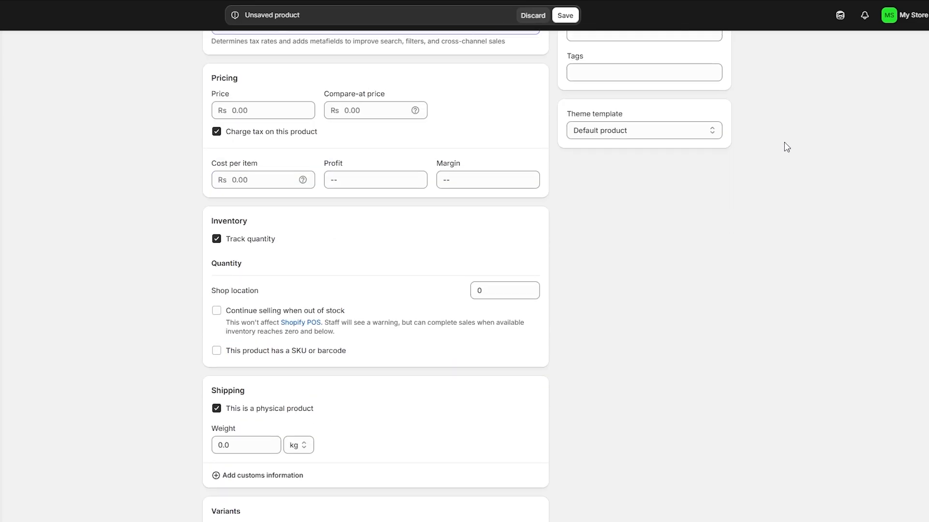
scroll(784, 159, "up", 6)
scroll(367, 276, "down", 1)
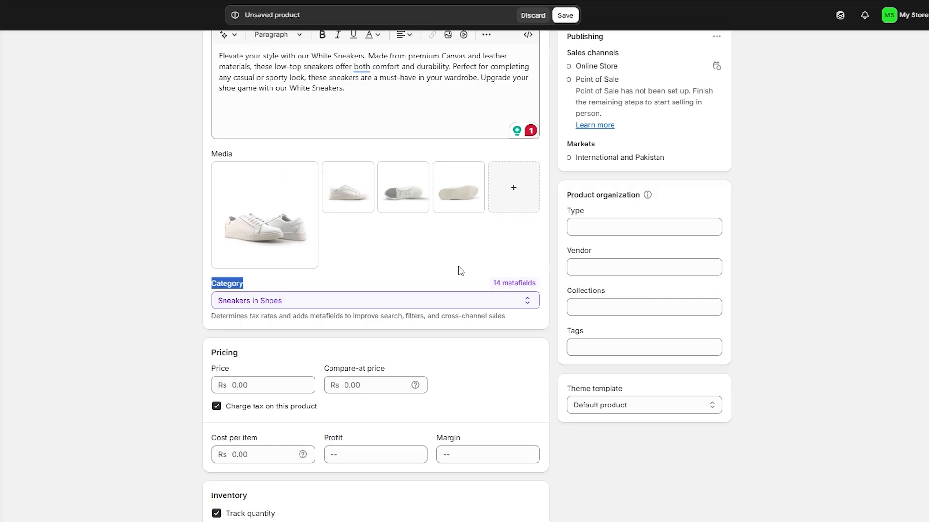
left_click(527, 304)
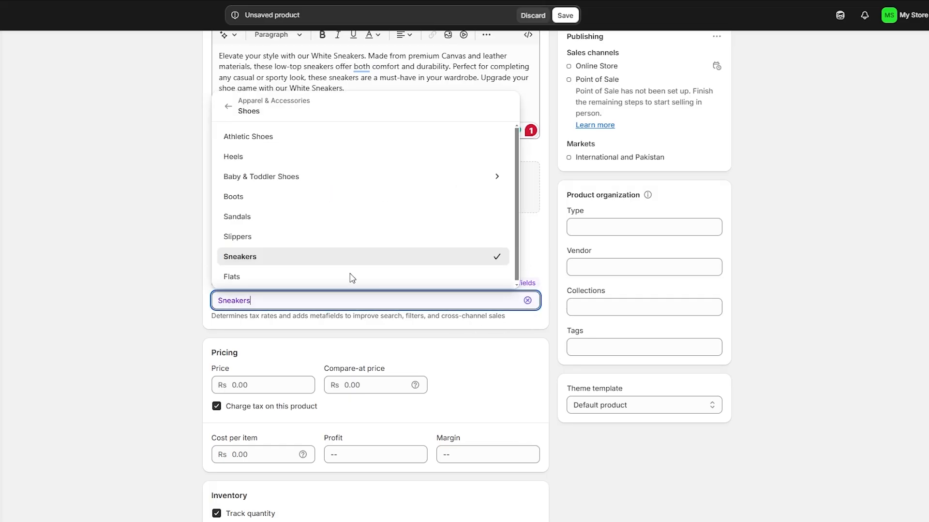
left_click(288, 260)
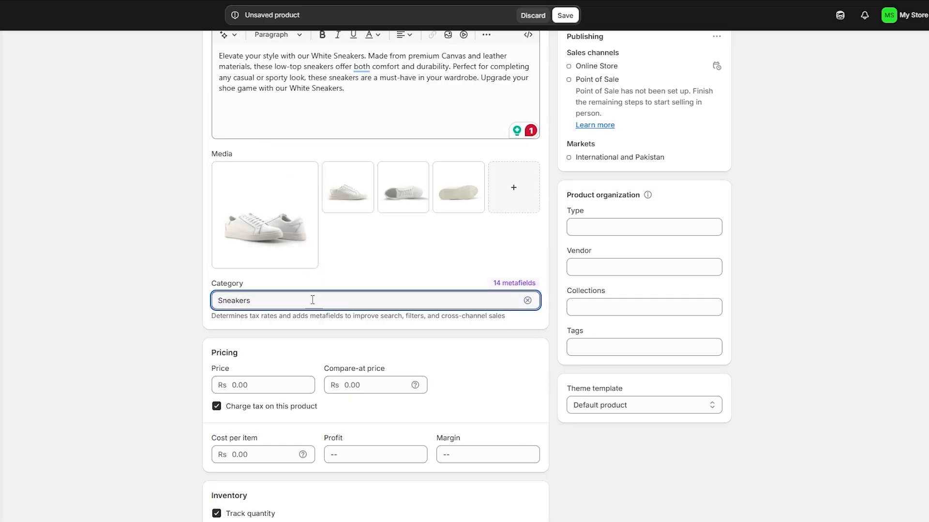
Step: Browse the Shoes subcategories, including Baby & Toddler Shoes, and return to the Sneakers category
scroll(460, 228, "down", 4)
left_click(526, 139)
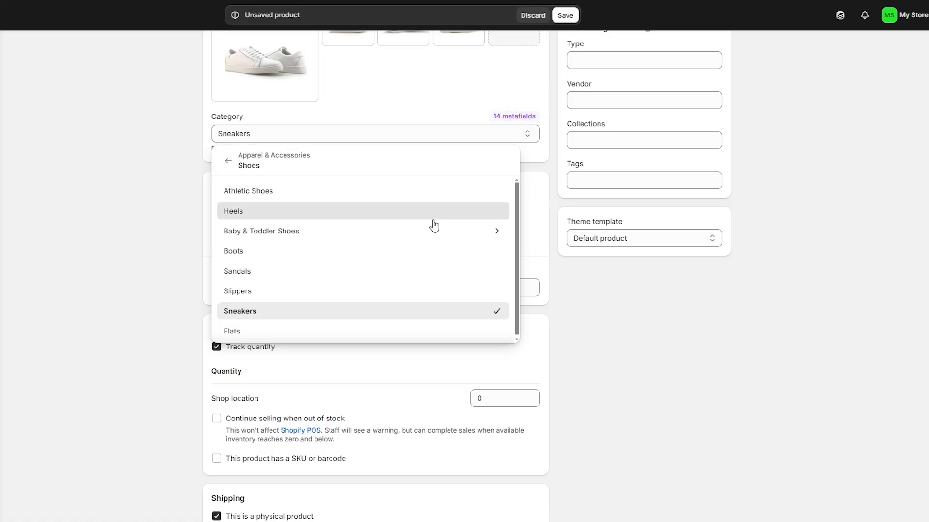
scroll(333, 266, "down", 1)
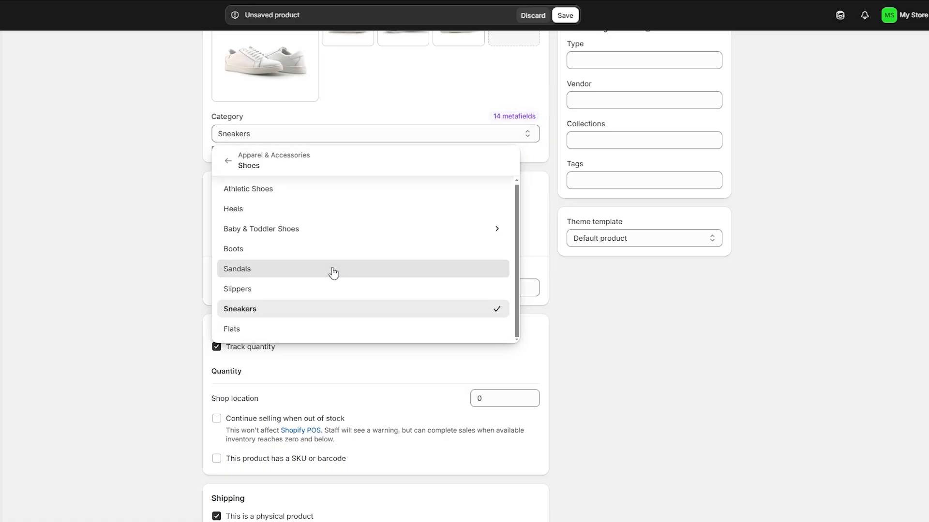
left_click(500, 231)
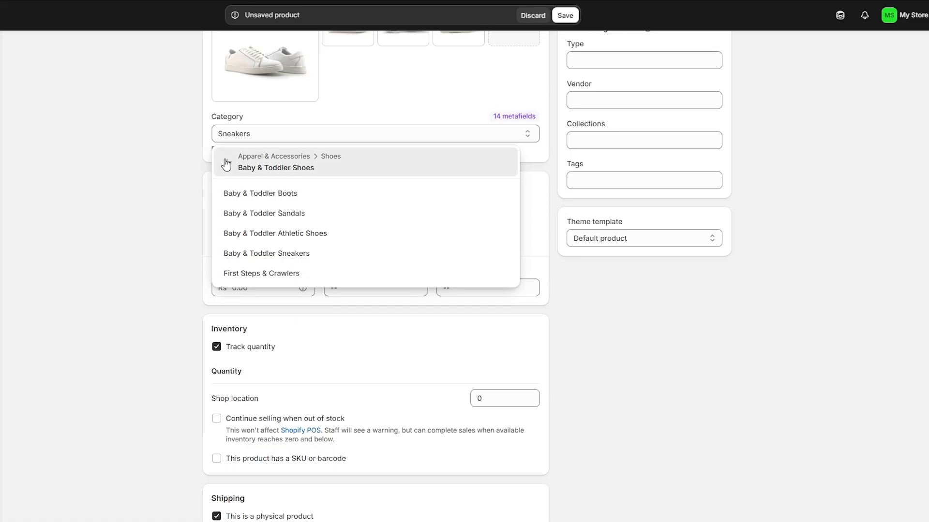
left_click(225, 164)
left_click(234, 310)
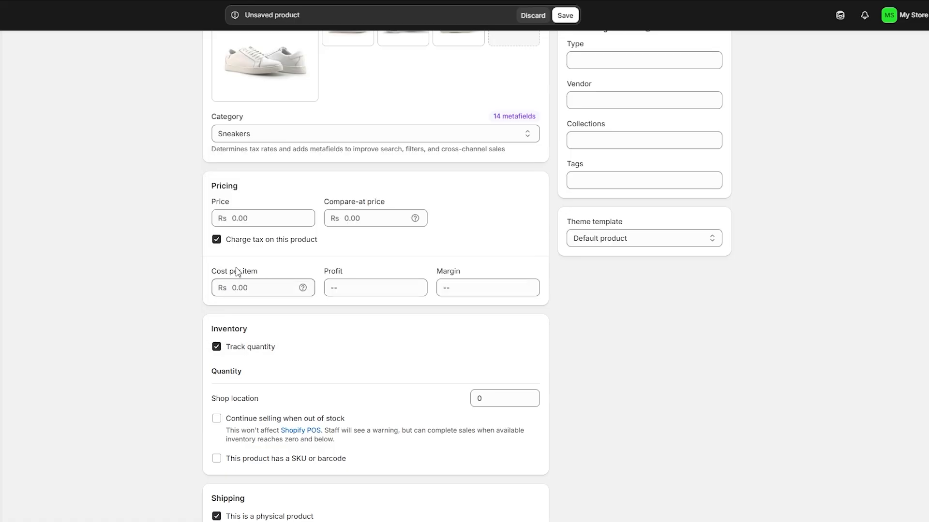
Step: Examine the Sneakers category metafields, such as color, footwear material and shoe size, and how they relate to the chosen category
scroll(311, 263, "down", 4)
scroll(310, 264, "up", 5)
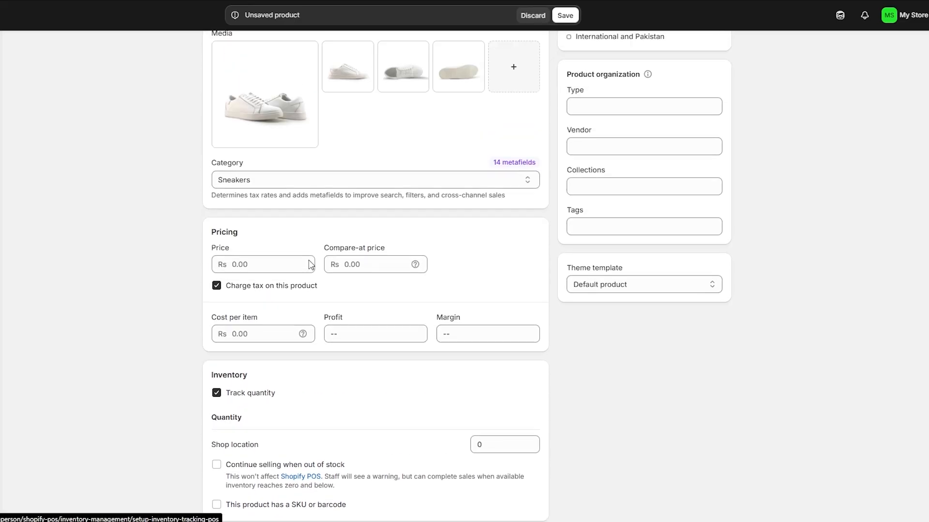
scroll(282, 258, "down", 6)
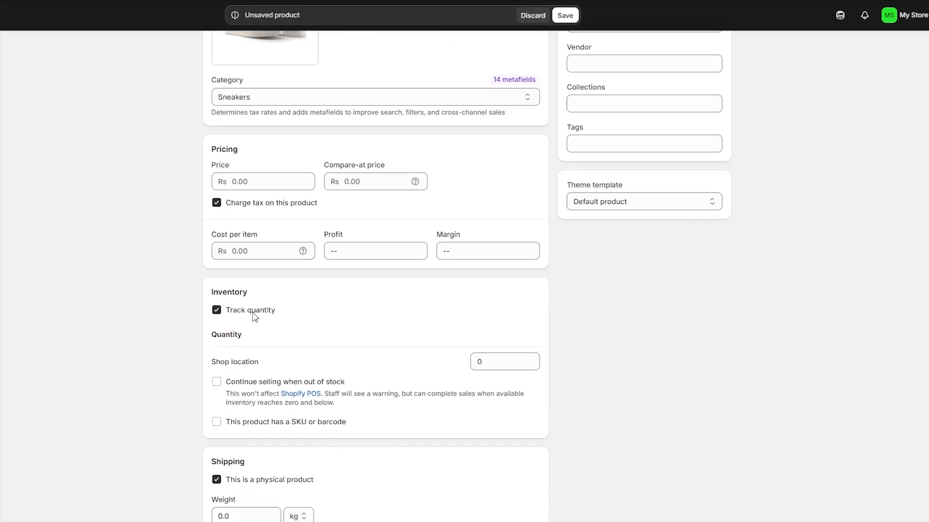
scroll(268, 397, "up", 8)
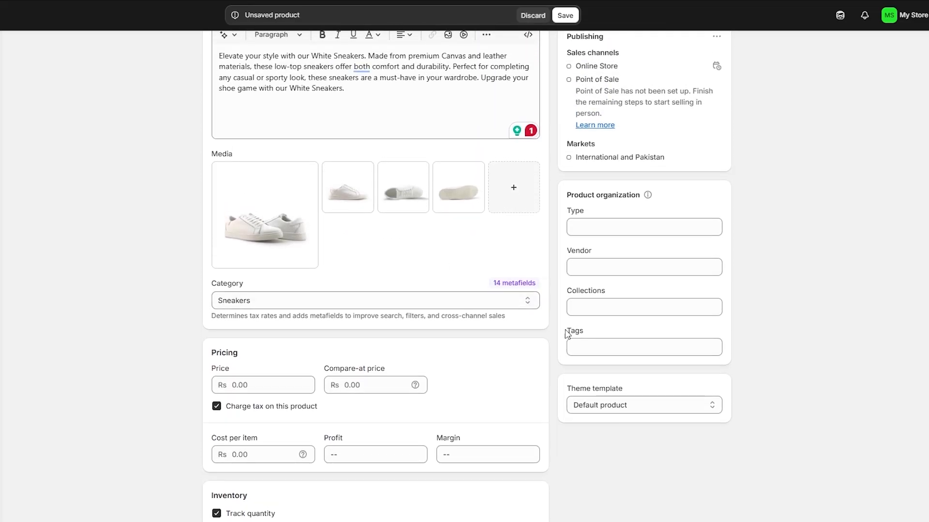
left_click(504, 284)
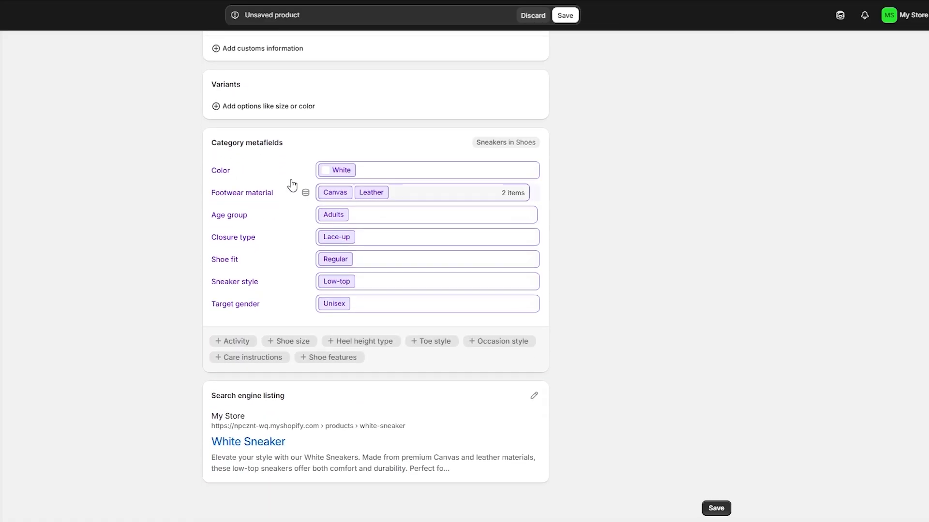
left_click_drag(217, 146, 286, 148)
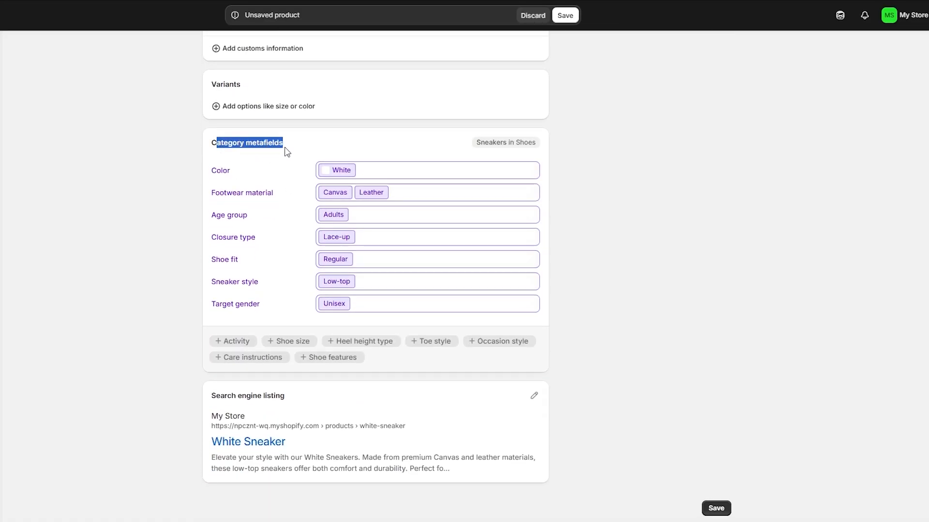
left_click(285, 149)
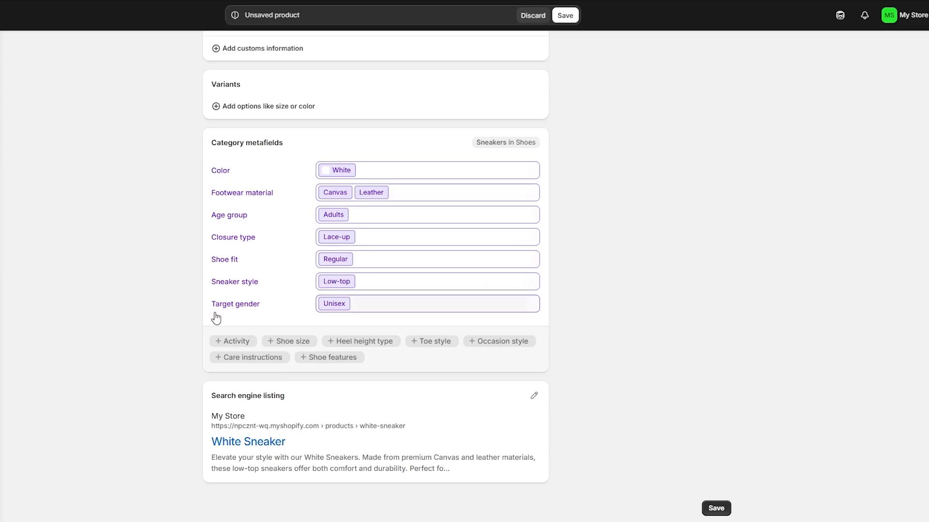
scroll(663, 316, "up", 1)
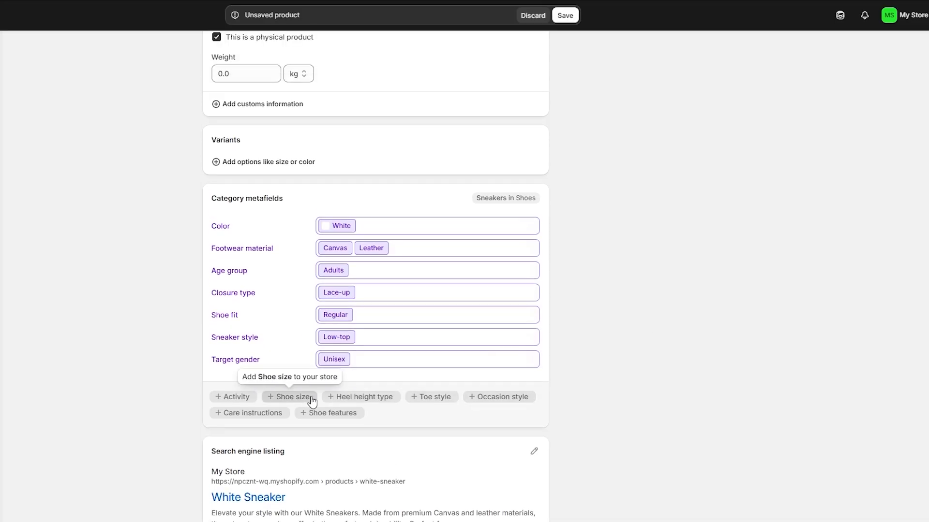
scroll(578, 419, "up", 10)
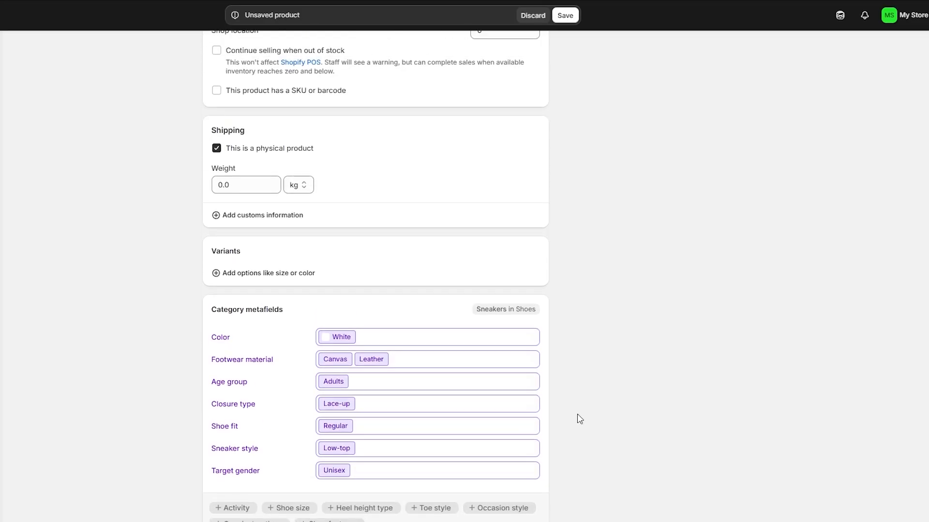
scroll(292, 276, "up", 2)
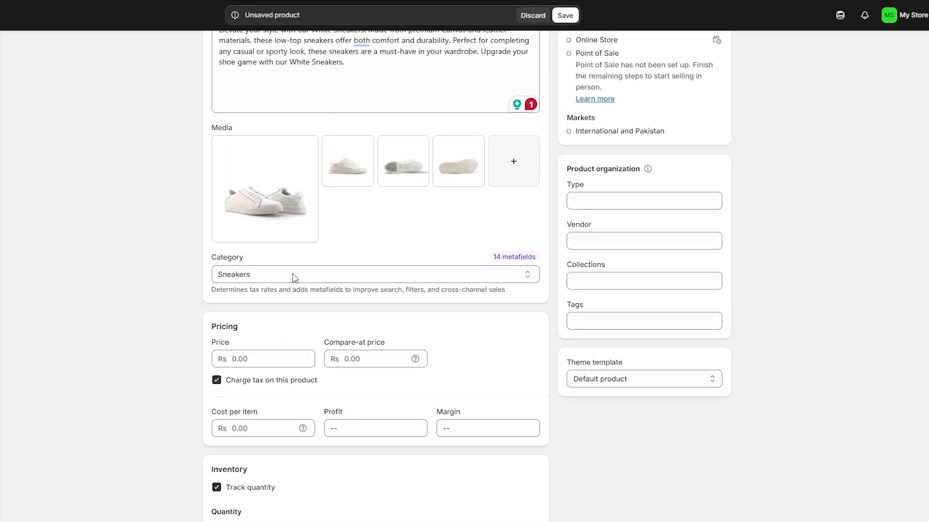
Step: Save the White Sneaker product and open the store's general settings
scroll(429, 321, "down", 5)
scroll(387, 167, "up", 5)
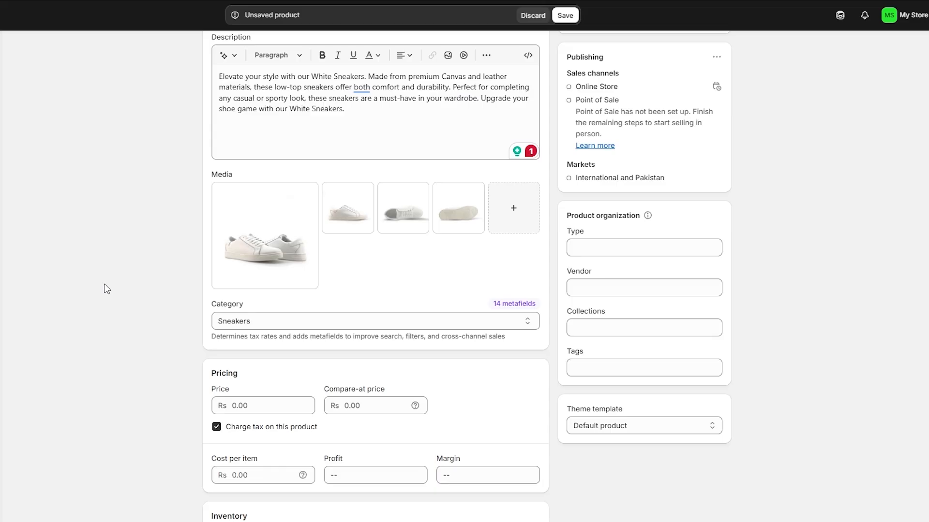
scroll(258, 227, "down", 3)
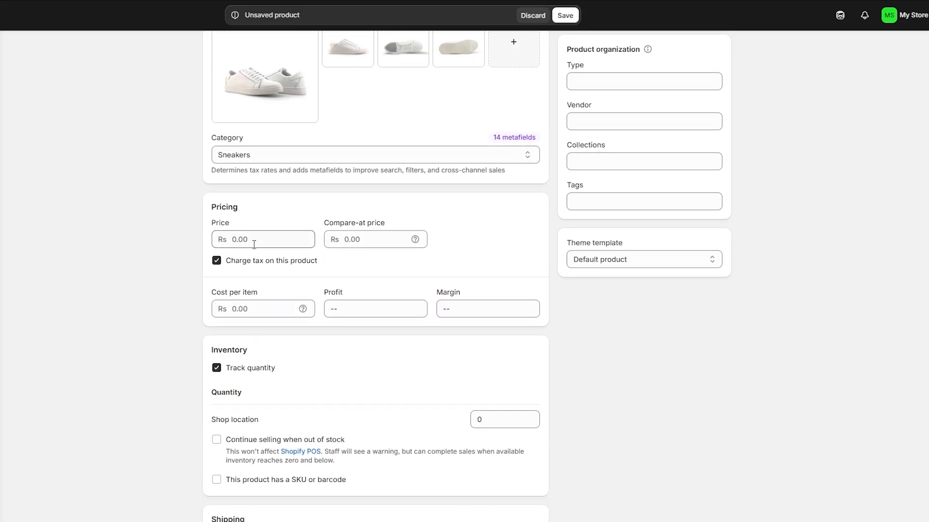
key("ctrl+s")
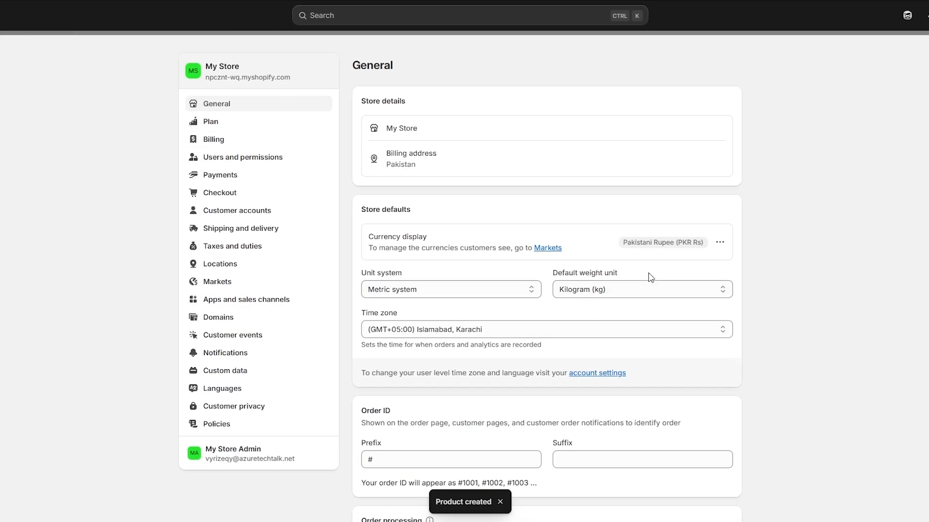
Step: Change the store currency to US Dollar (USD $) and save it
left_click(723, 243)
left_click(706, 265)
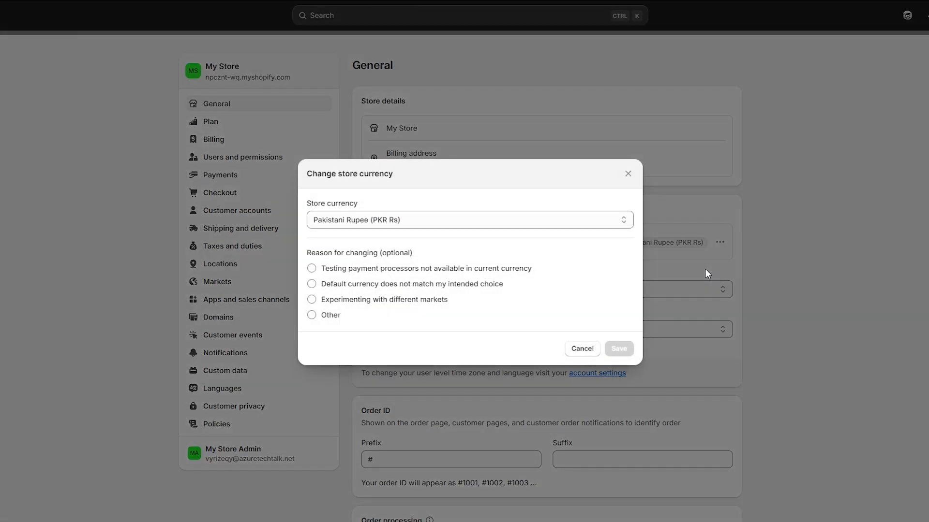
left_click(414, 215)
scroll(406, 416, "down", 15)
scroll(405, 422, "up", 18)
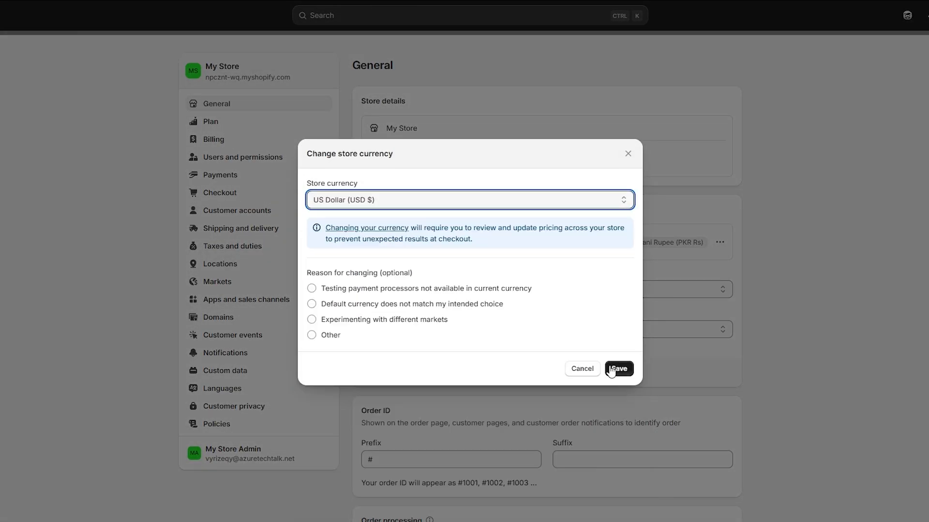
left_click(612, 370)
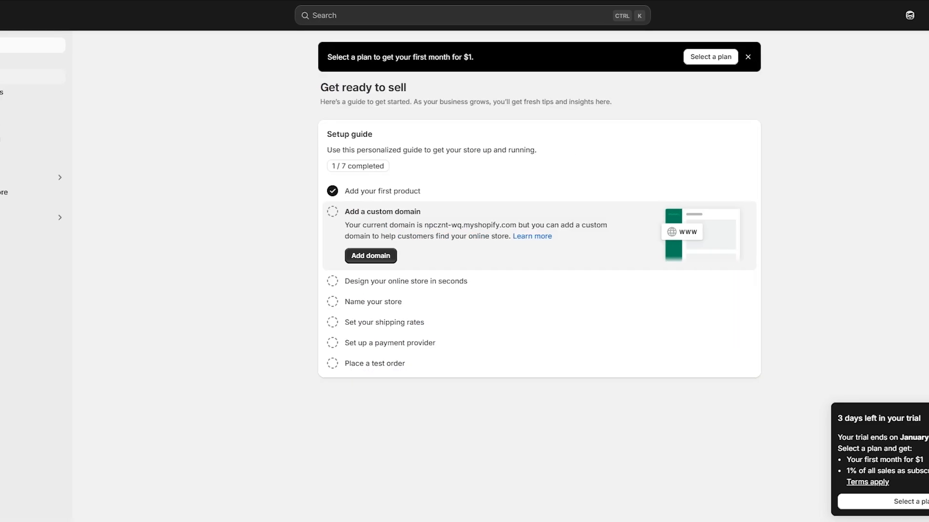
Step: Open the White Sneaker product from the product list and bring up its inventory quantities
left_click(37, 76)
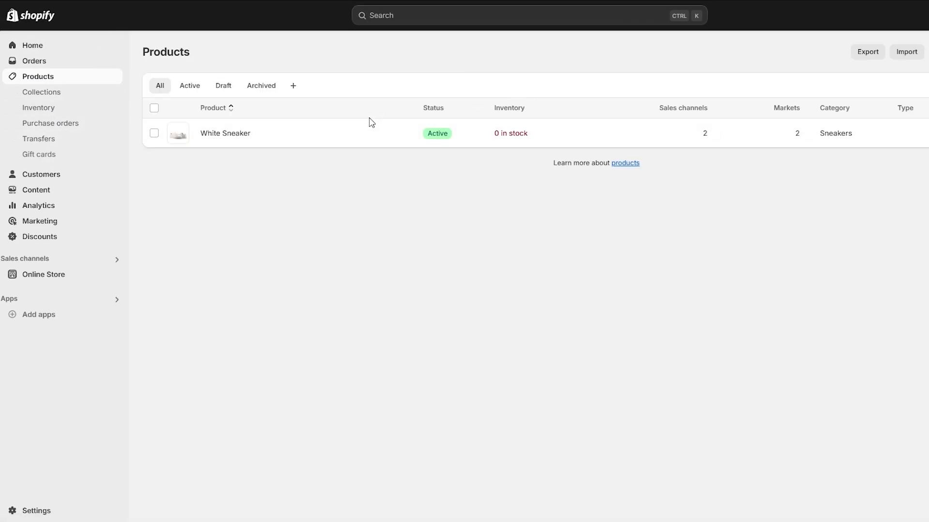
left_click(266, 132)
scroll(362, 346, "down", 7)
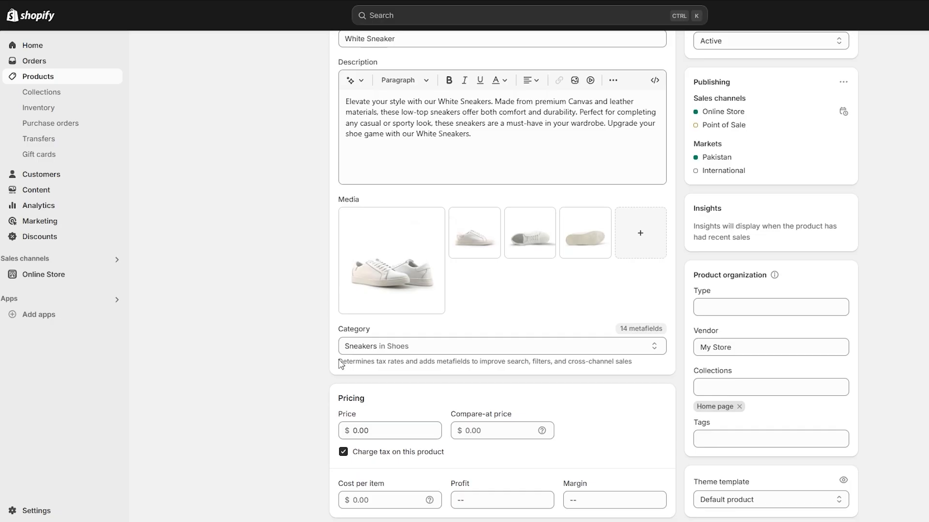
scroll(451, 373, "down", 2)
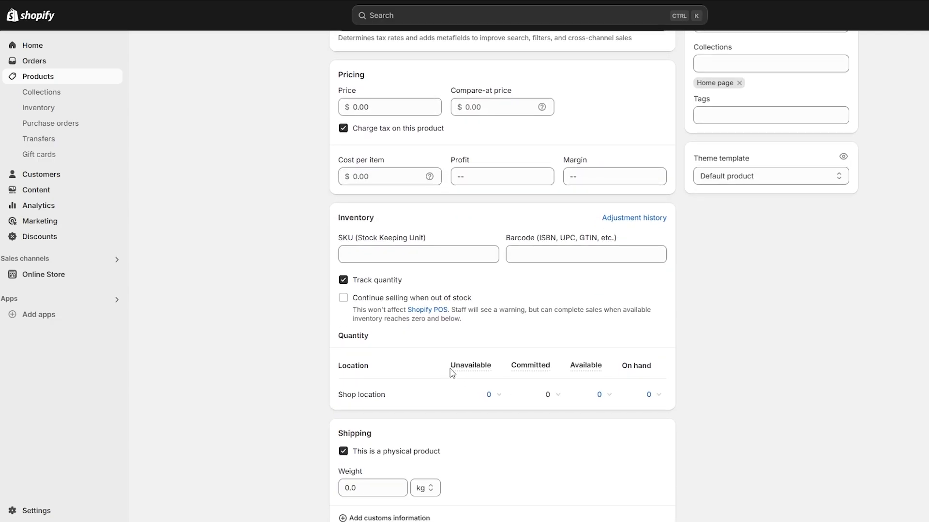
scroll(404, 250, "down", 2)
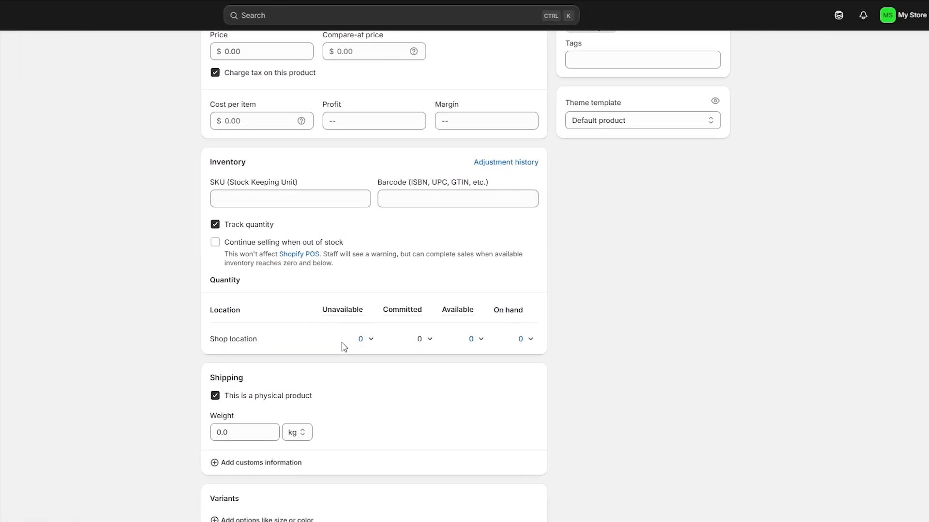
scroll(377, 328, "down", 2)
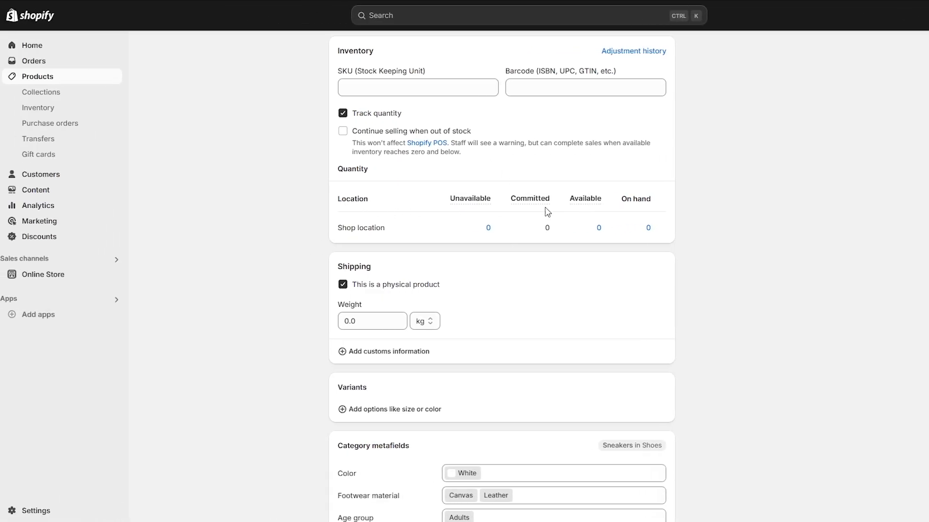
Step: Set the available quantity at Shop location to 10 with the default Correction reason and save it
left_click(660, 231)
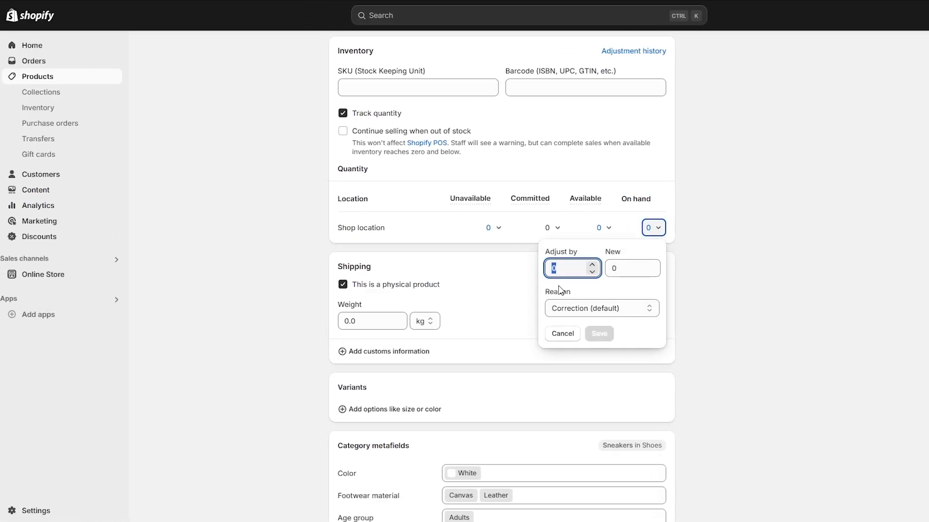
left_click(605, 229)
left_click_drag(543, 292, 485, 300)
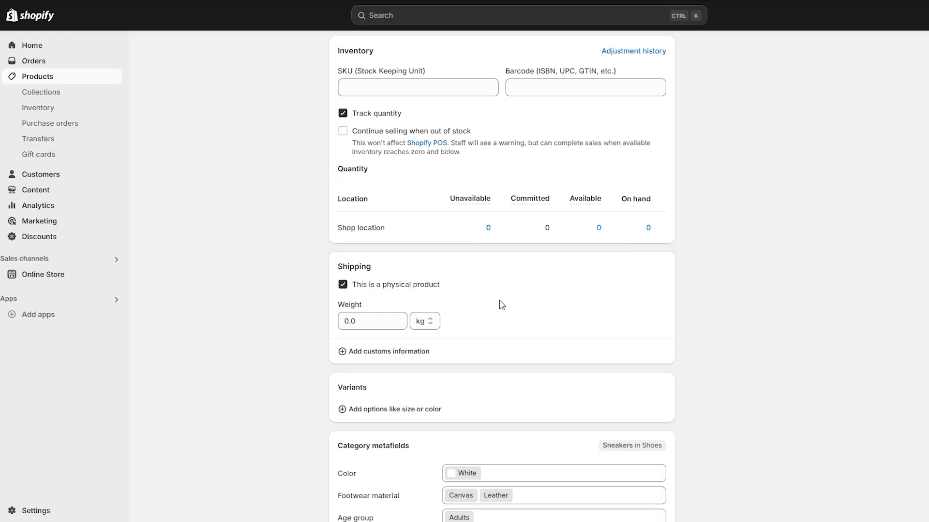
left_click(605, 229)
left_click(566, 290)
type("10")
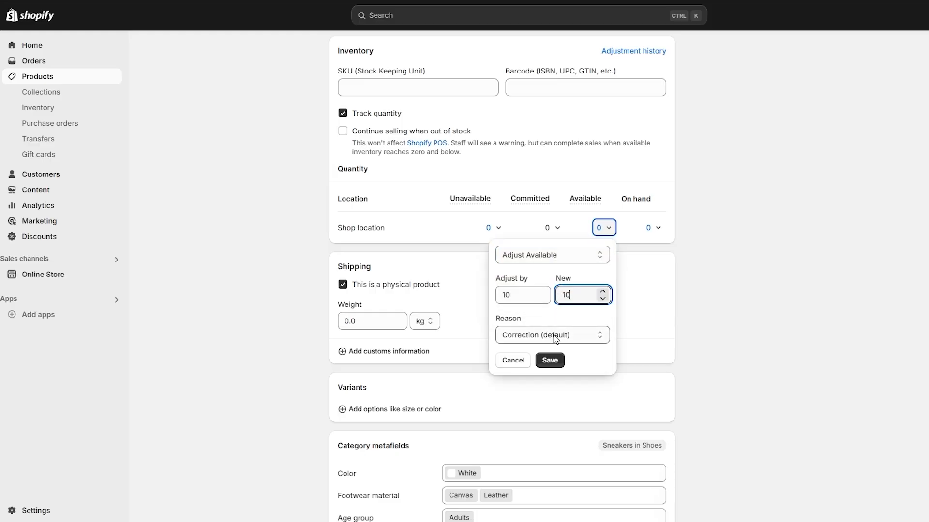
left_click(559, 361)
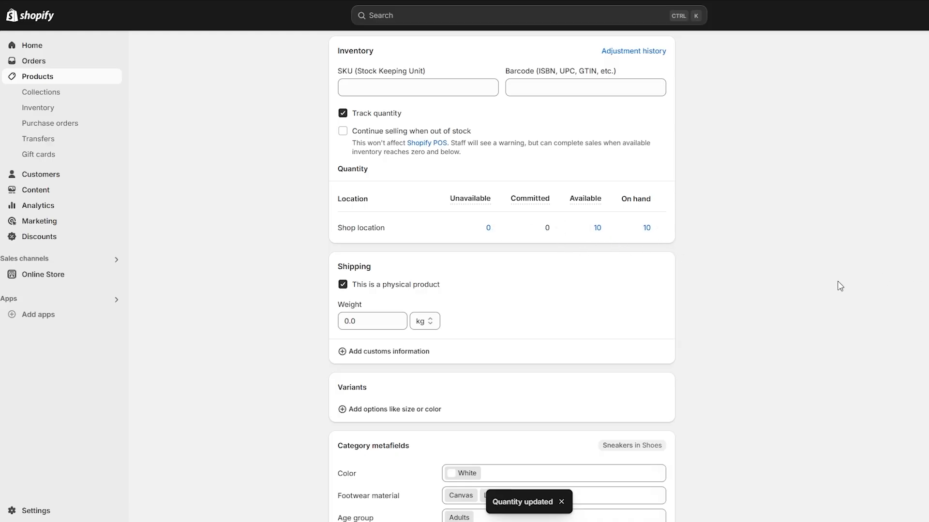
Step: Examine the product's shipping weight, pricing and category metafields, and the recommended variant options such as Sneaker style, Color and Shoe size
left_click(369, 326)
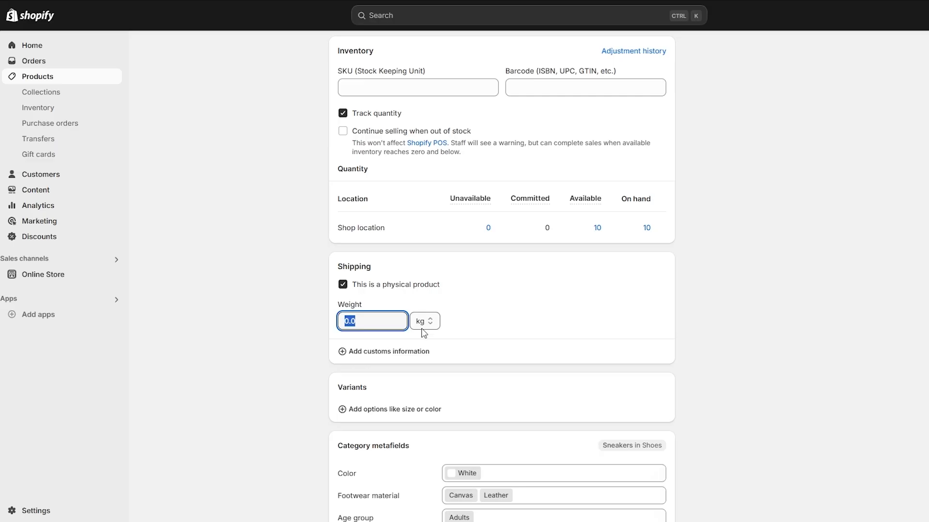
left_click(747, 290)
scroll(395, 283, "down", 2)
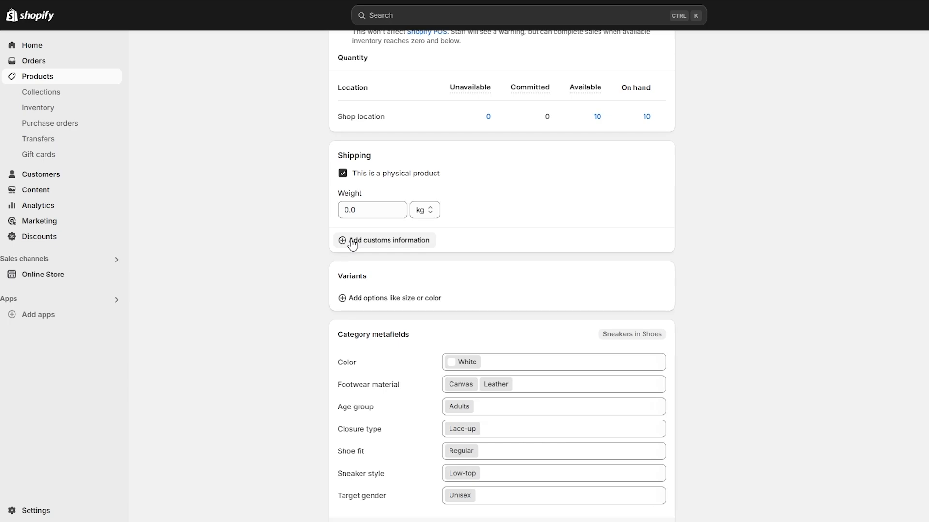
scroll(351, 244, "down", 4)
scroll(367, 253, "up", 11)
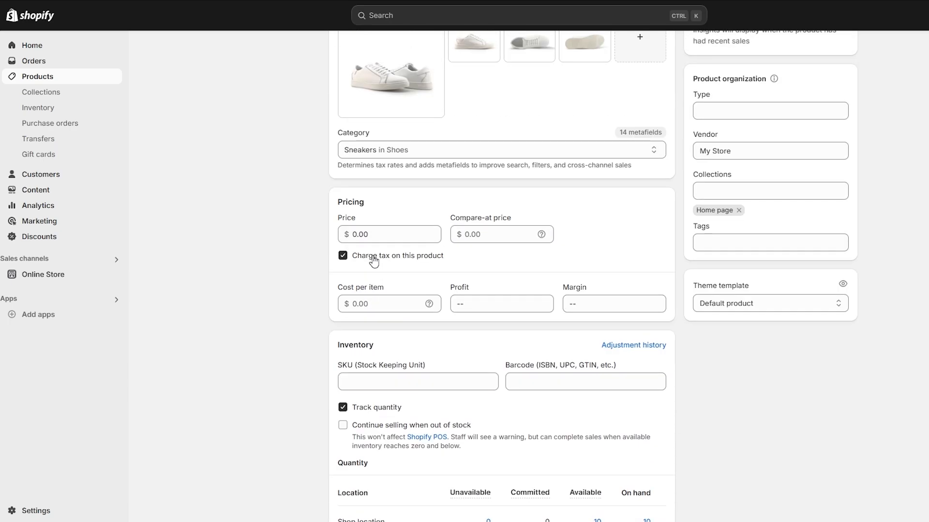
scroll(374, 260, "down", 9)
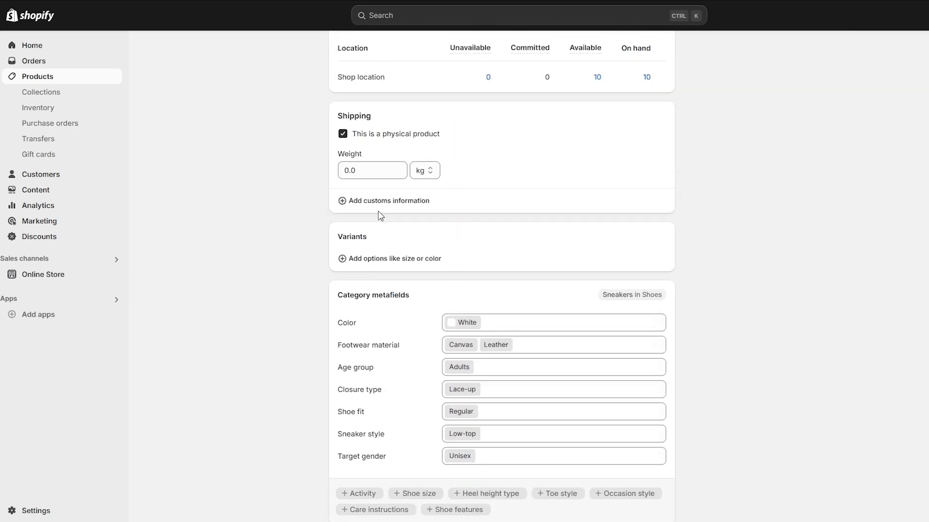
scroll(401, 297, "up", 2)
scroll(394, 251, "down", 3)
left_click(389, 203)
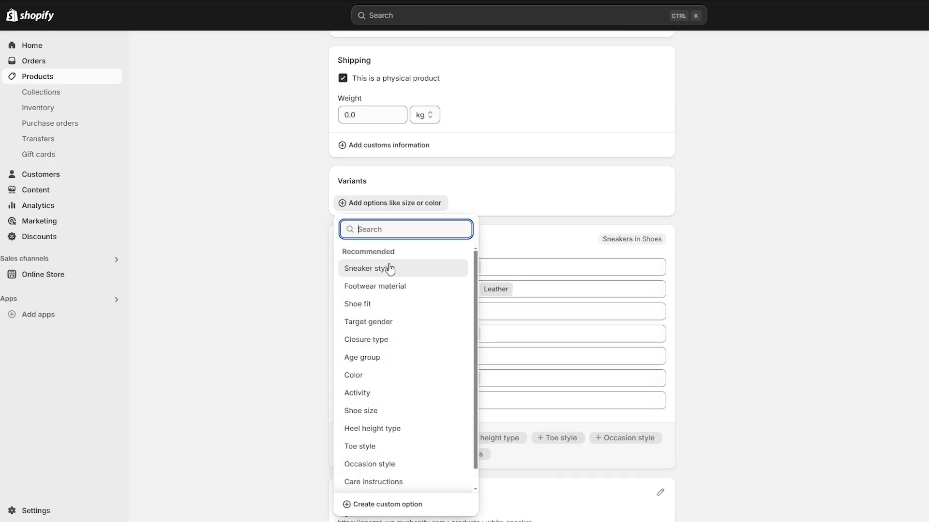
scroll(397, 385, "down", 1)
left_click(241, 406)
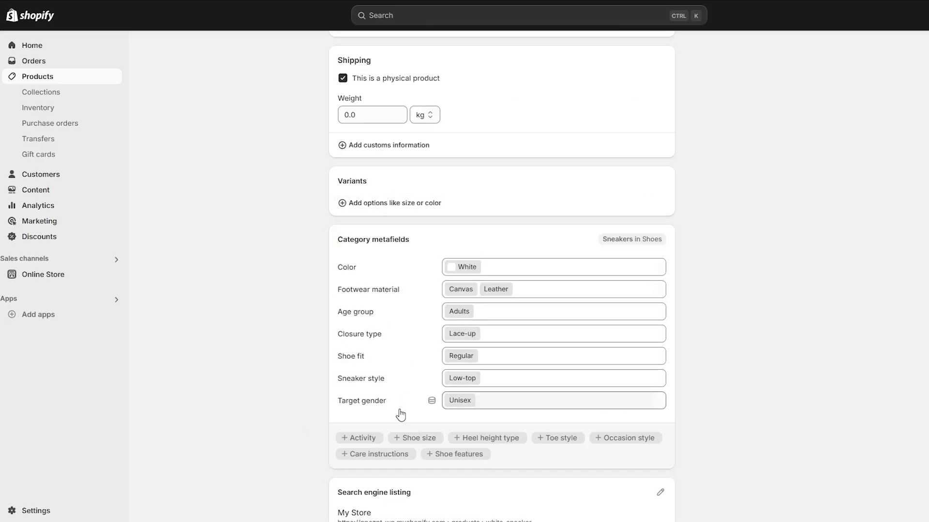
Step: Add the Shoe size metafield to the White Sneaker product and look through its default size entries
left_click(416, 437)
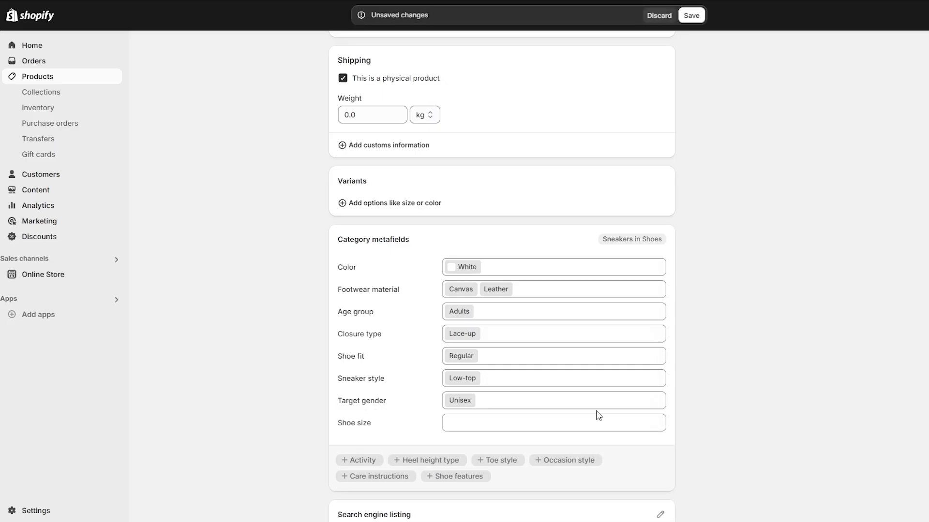
left_click(492, 422)
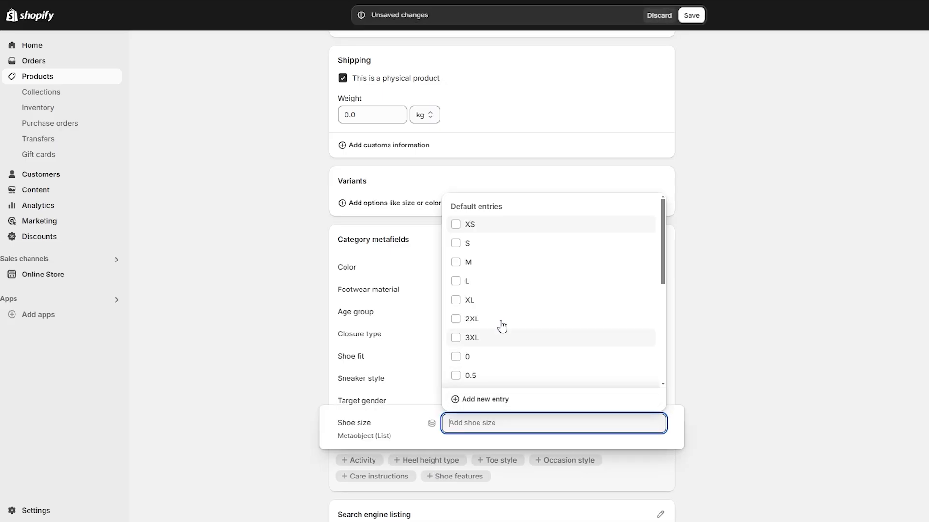
scroll(500, 331, "down", 7)
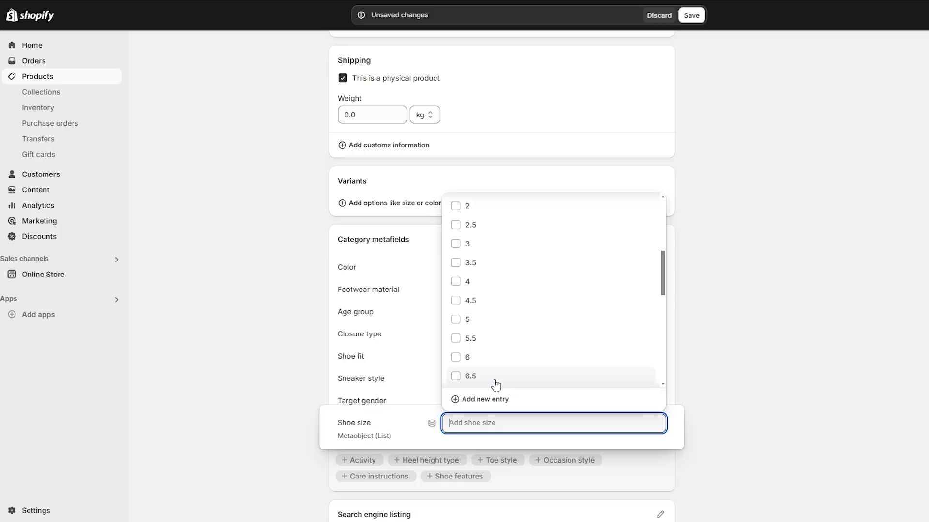
scroll(491, 382, "down", 5)
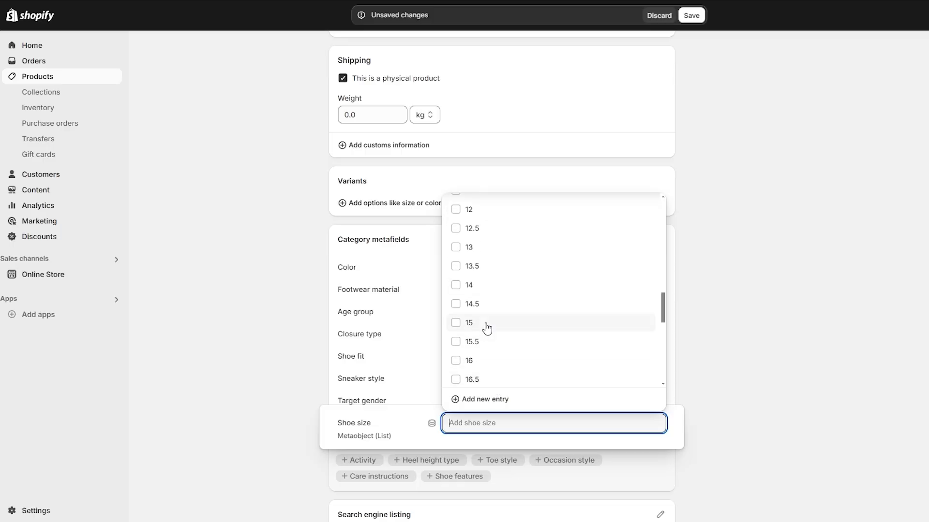
scroll(485, 333, "down", 1)
scroll(485, 334, "up", 10)
scroll(488, 333, "down", 4)
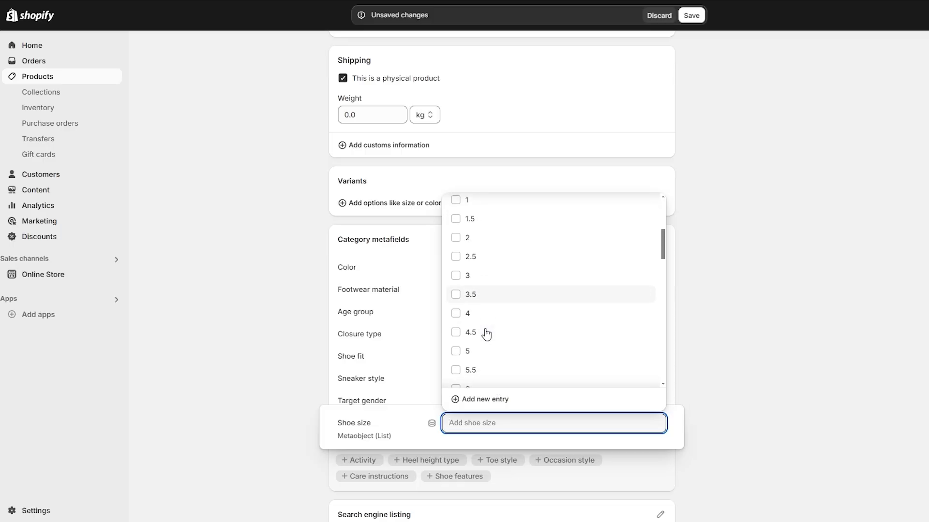
Step: Select shoe sizes 6, 6.5, 7, 7.5, 8 and 8.5 for the Shoe size metafield
left_click(457, 261)
left_click(457, 280)
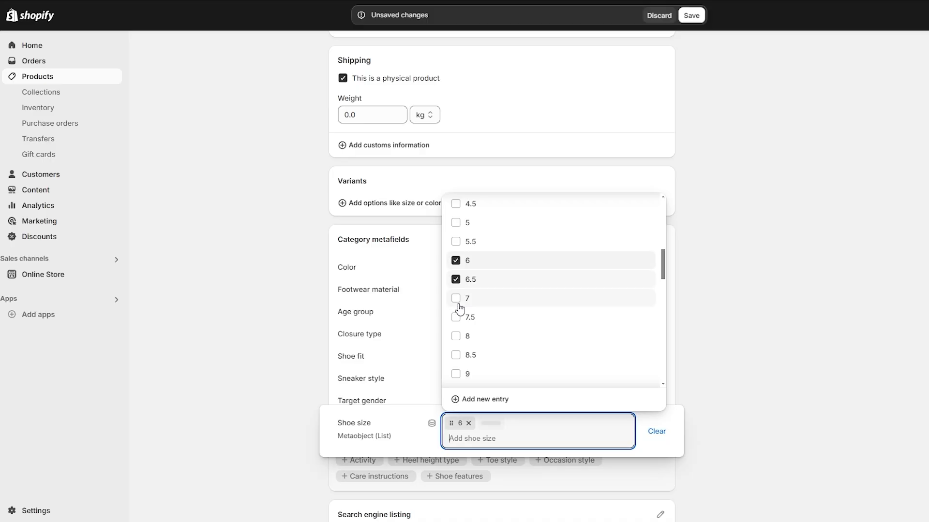
left_click(457, 299)
left_click(457, 318)
left_click(457, 336)
left_click(457, 355)
scroll(460, 368, "down", 2)
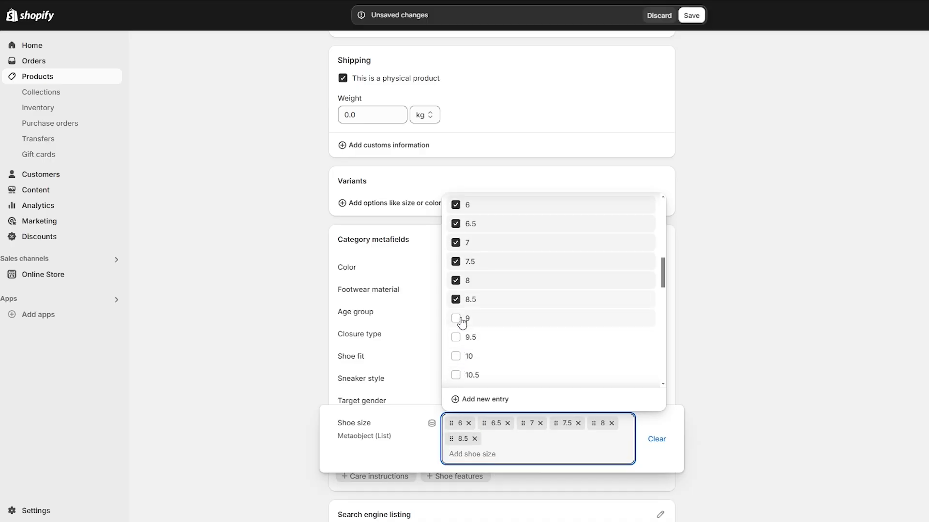
Step: Add shoe sizes 9, 9.5, 10, 10.5, 11, 11.5 and 12 to the Shoe size metafield and close the size list
left_click(458, 319)
left_click(458, 339)
left_click(457, 357)
left_click(458, 375)
scroll(460, 367, "down", 2)
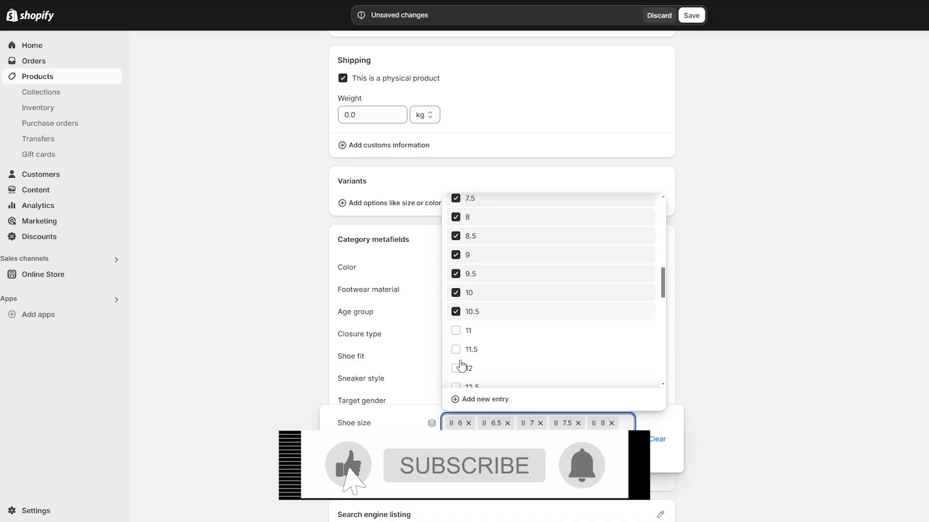
left_click(457, 283)
left_click(457, 302)
left_click(457, 321)
left_click(730, 378)
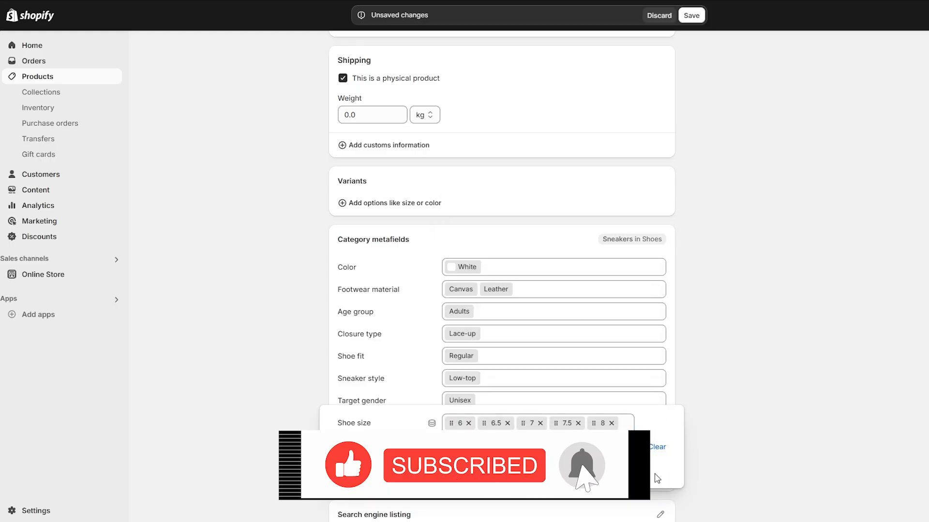
Step: Set the White Sneaker product's price to $50
scroll(413, 363, "down", 3)
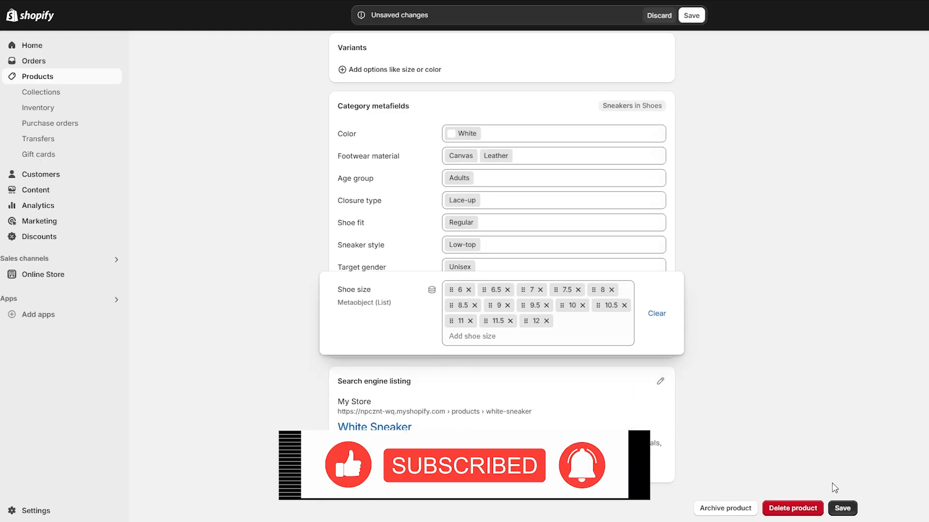
scroll(612, 165, "up", 15)
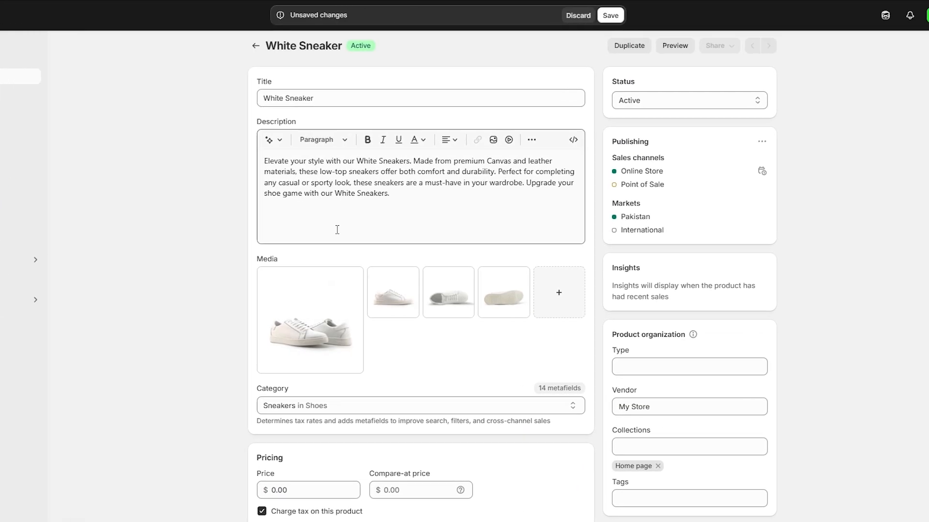
scroll(485, 207, "down", 7)
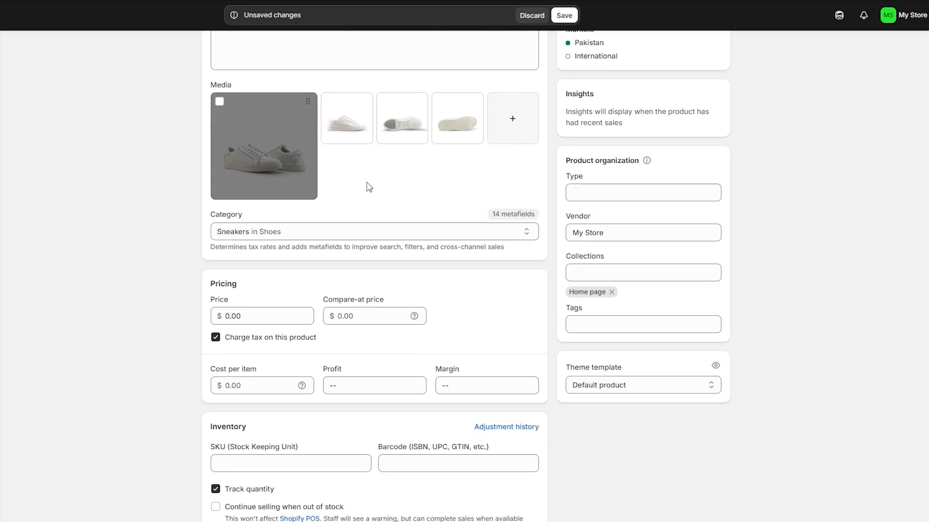
scroll(360, 313, "down", 5)
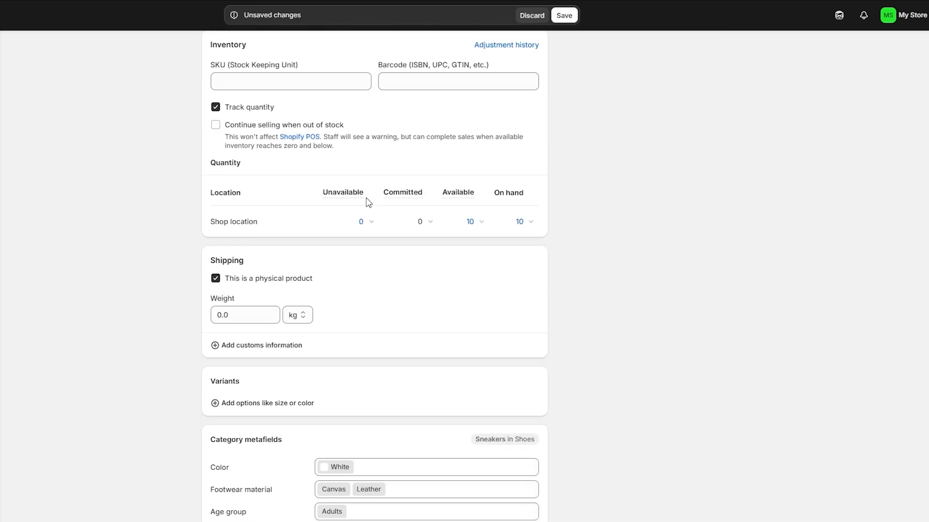
scroll(368, 202, "up", 3)
left_click(233, 170)
scroll(280, 199, "up", 2)
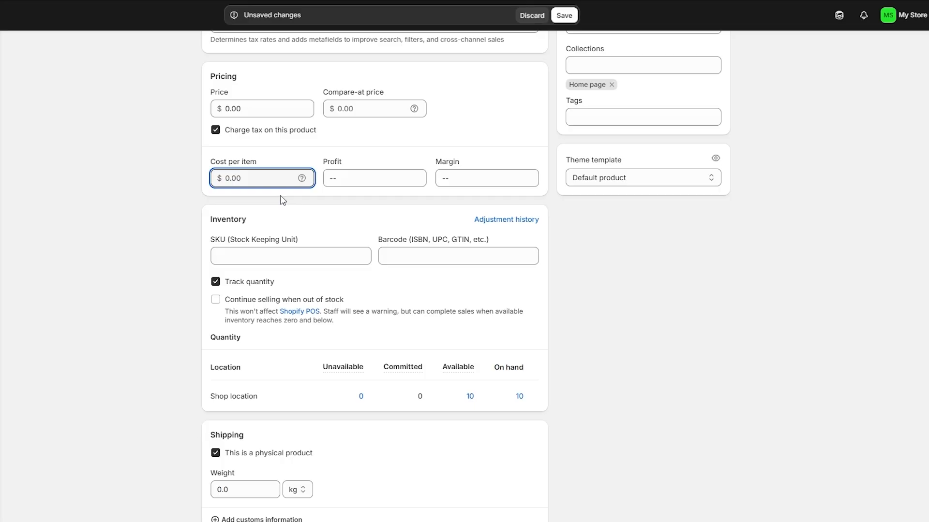
left_click(269, 213)
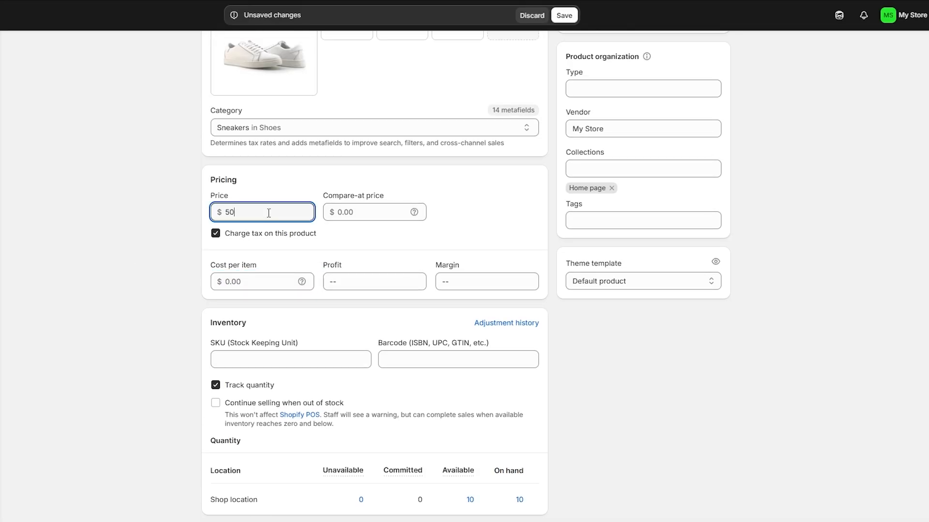
Step: Set the compare-at price to $40 and the cost per item to $10
left_click(360, 211)
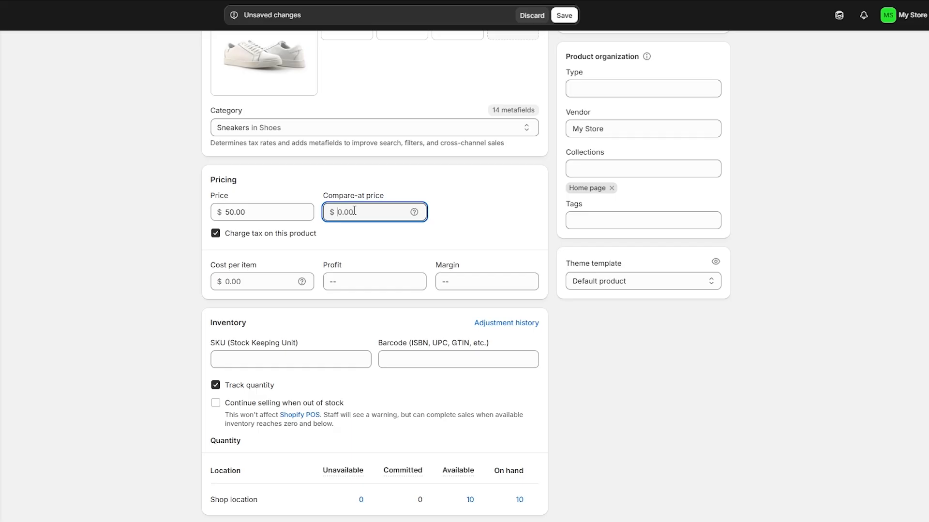
type("40")
left_click(269, 287)
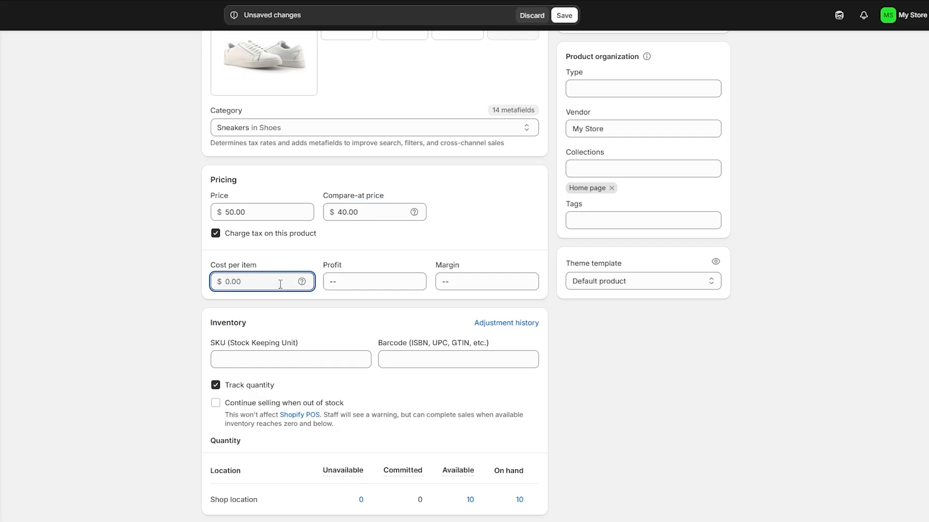
type("10")
scroll(428, 318, "up", 1)
left_click(853, 373)
Step: Save the changes to the White Sneaker product
scroll(581, 340, "down", 12)
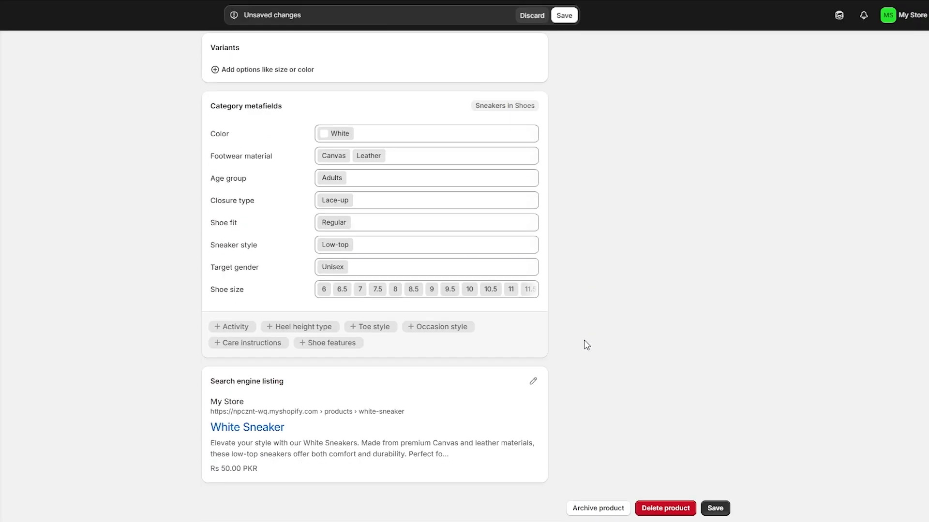
left_click(714, 508)
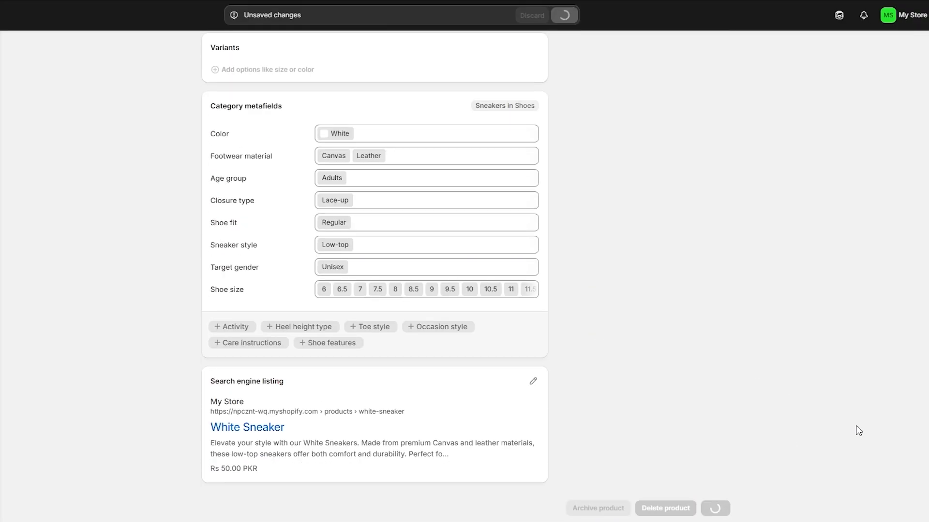
scroll(694, 464, "up", 20)
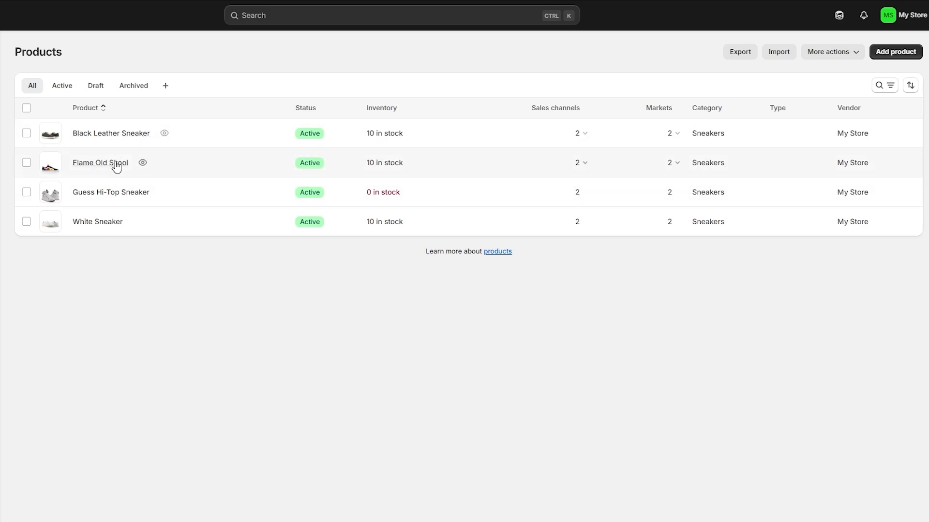
Step: Set the Guess Hi-Top Sneaker's available quantity at the shop location to 10 and save the adjustment
left_click(355, 195)
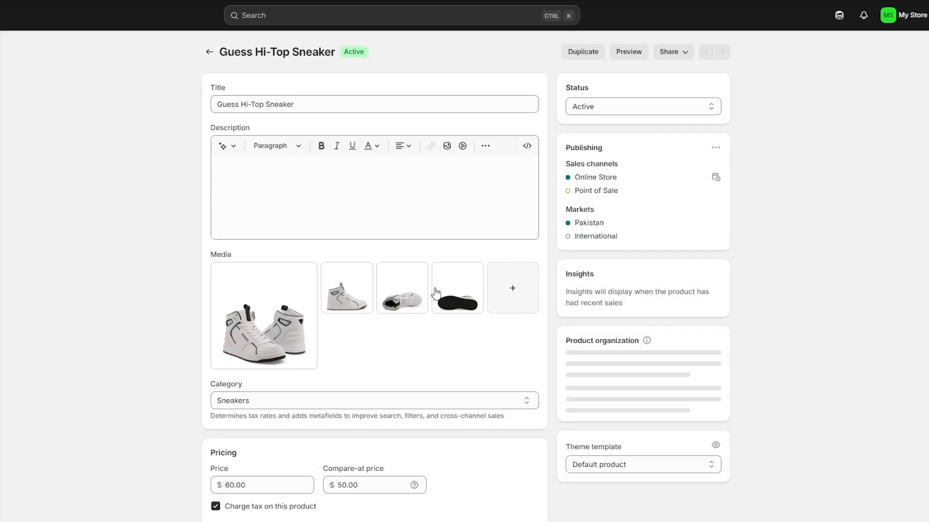
scroll(468, 294, "down", 12)
left_click(513, 180)
type("10")
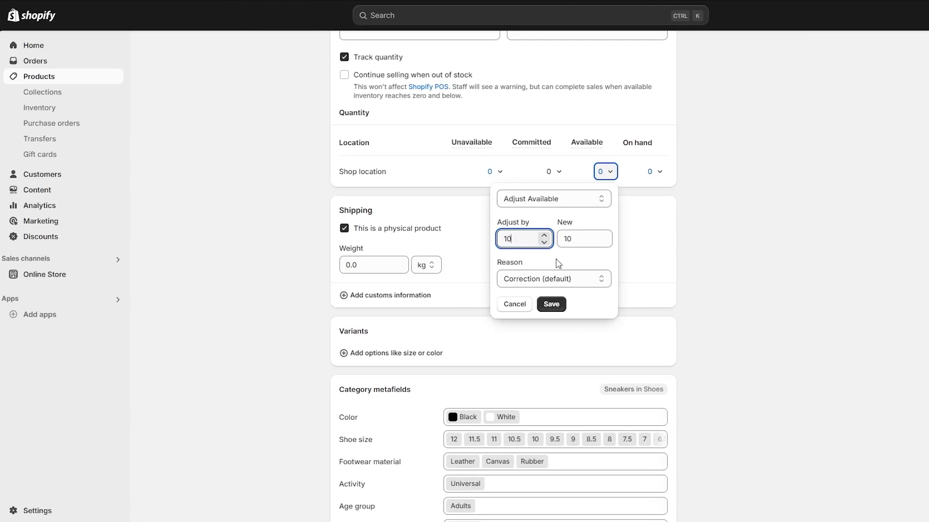
left_click(552, 305)
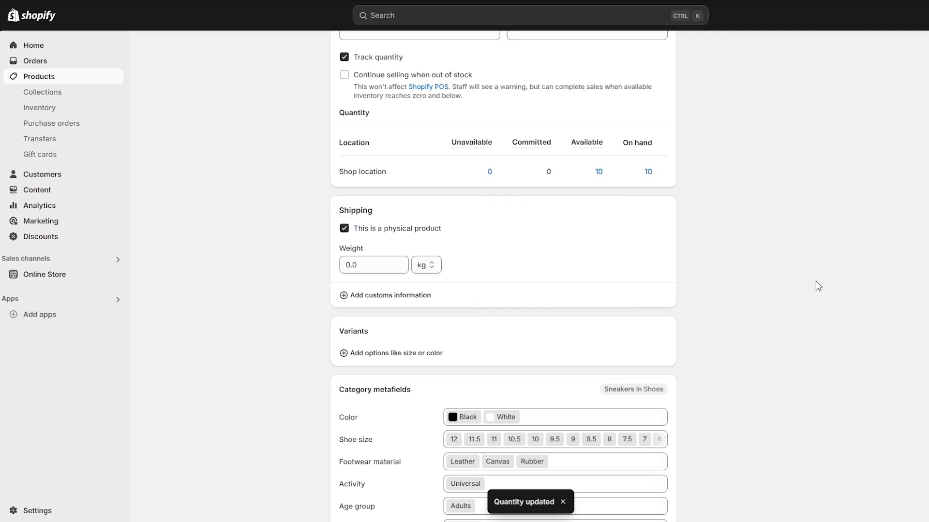
scroll(769, 183, "up", 2)
scroll(768, 182, "up", 8)
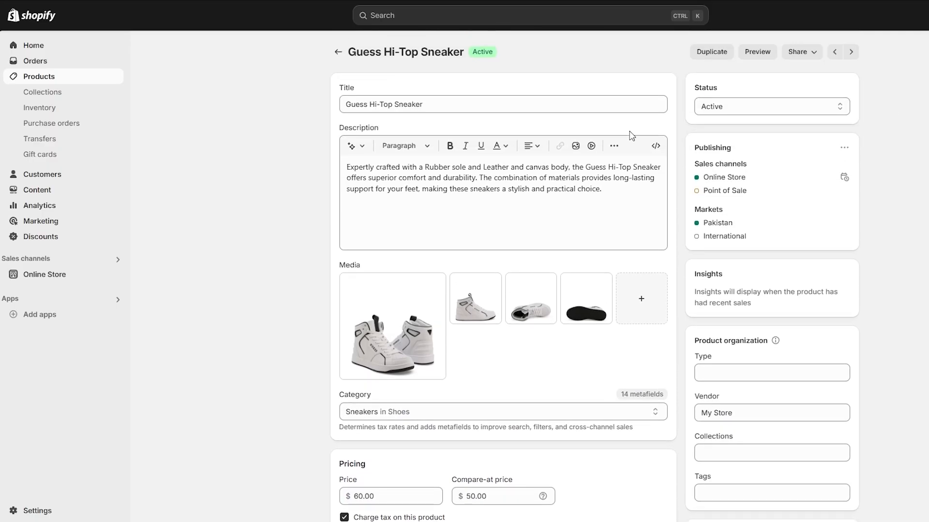
scroll(595, 342, "down", 10)
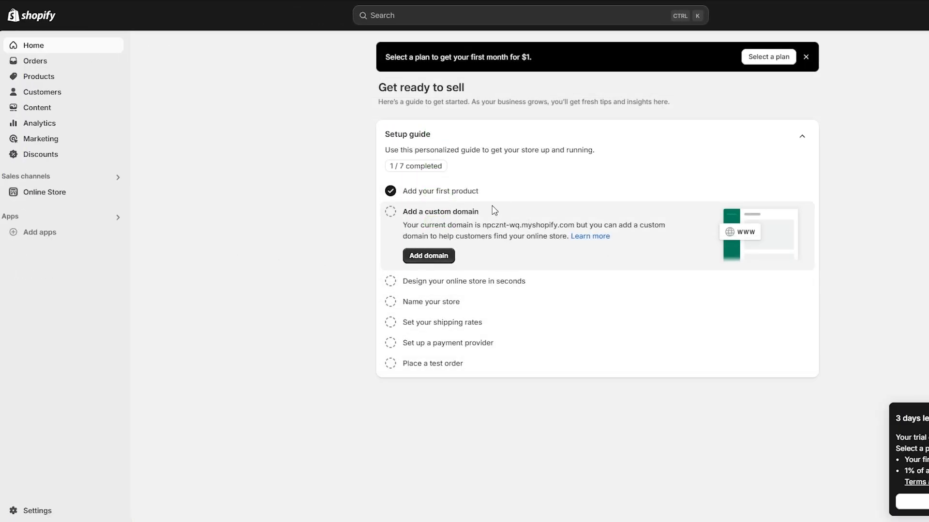
Step: Open the domain settings from the setup guide and view the form for connecting an existing domain
left_click(430, 256)
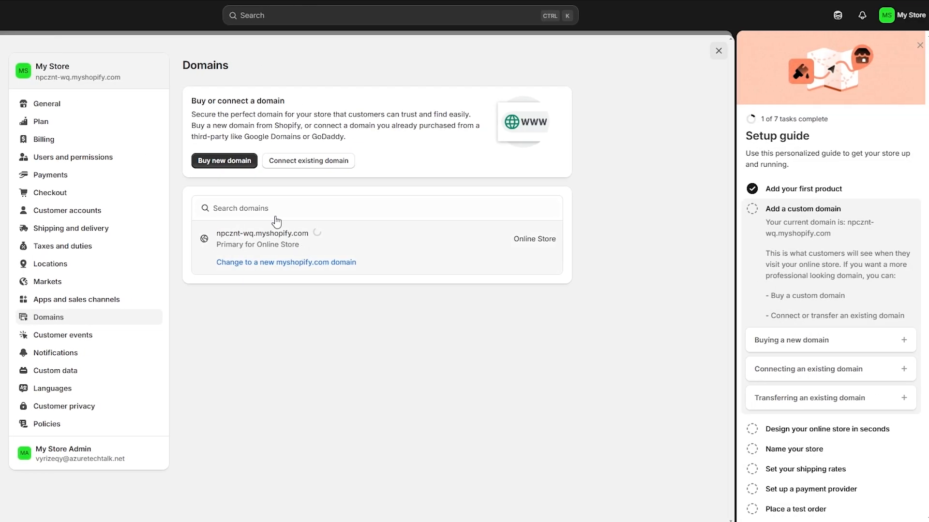
left_click(309, 165)
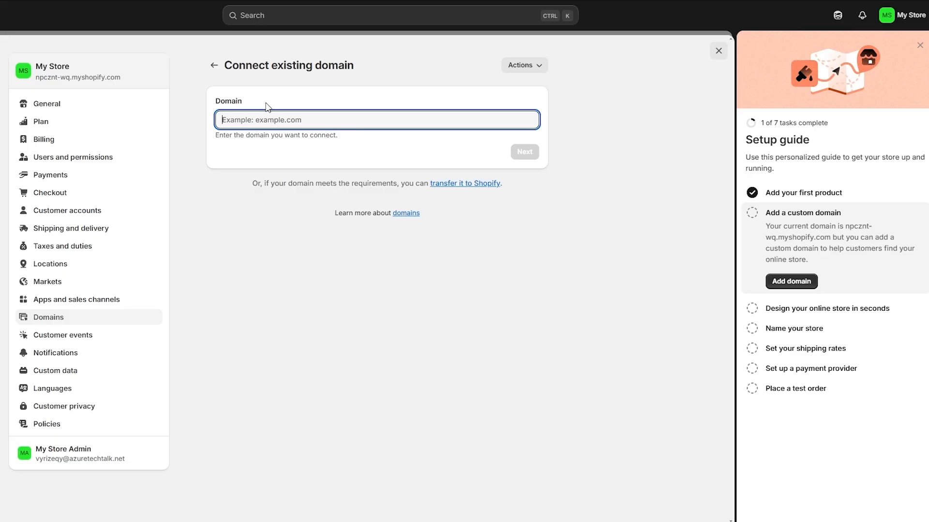
left_click(216, 66)
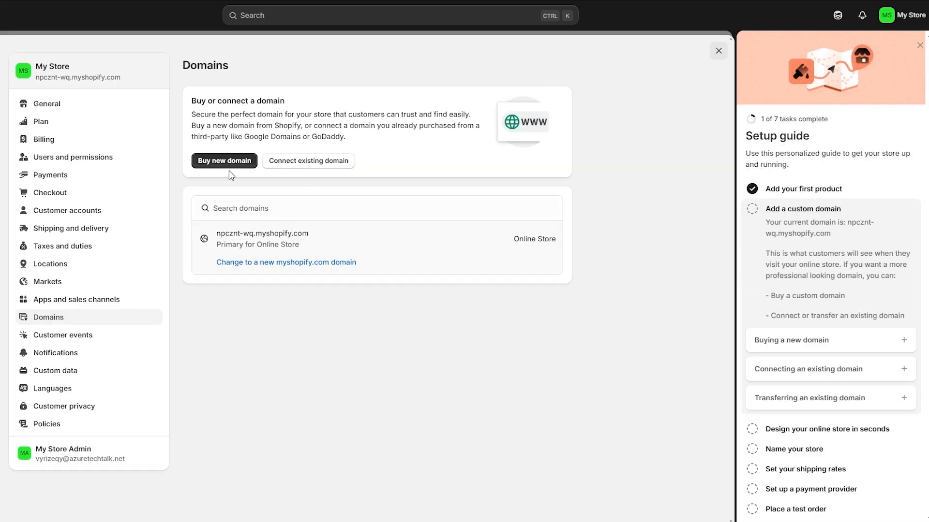
Step: View the page for buying a new domain, then close the settings to return to the setup guide
left_click(225, 160)
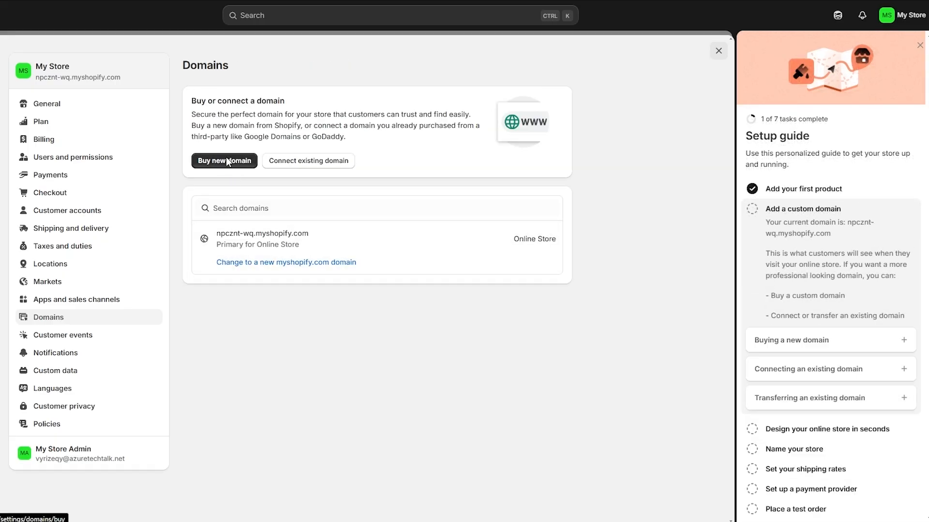
left_click(238, 131)
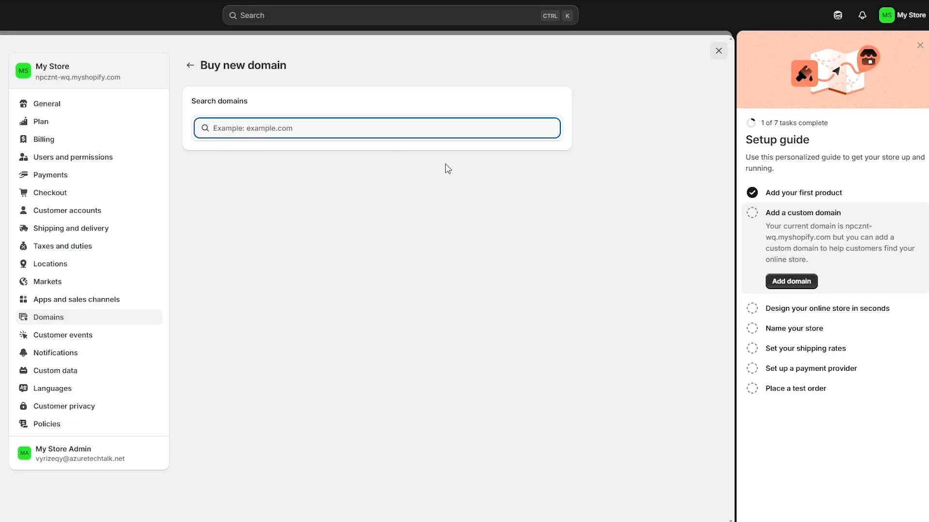
left_click(190, 67)
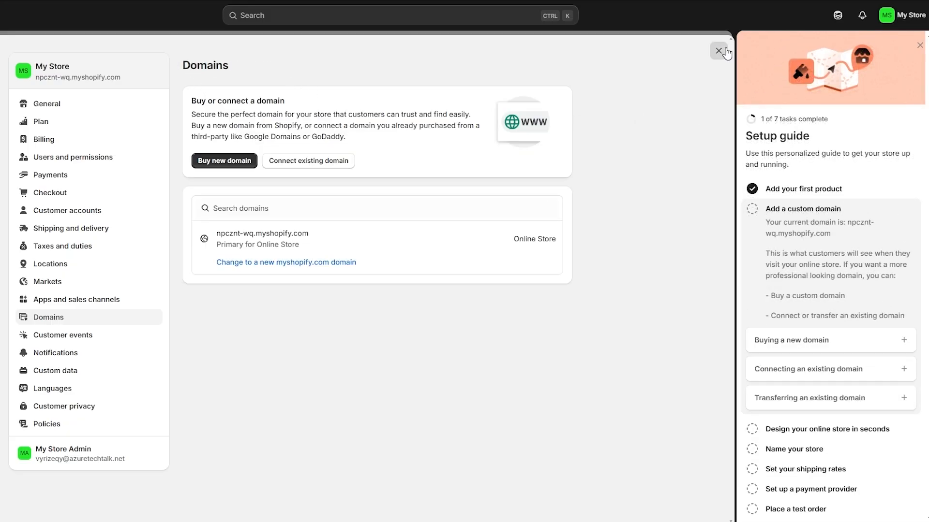
left_click(723, 52)
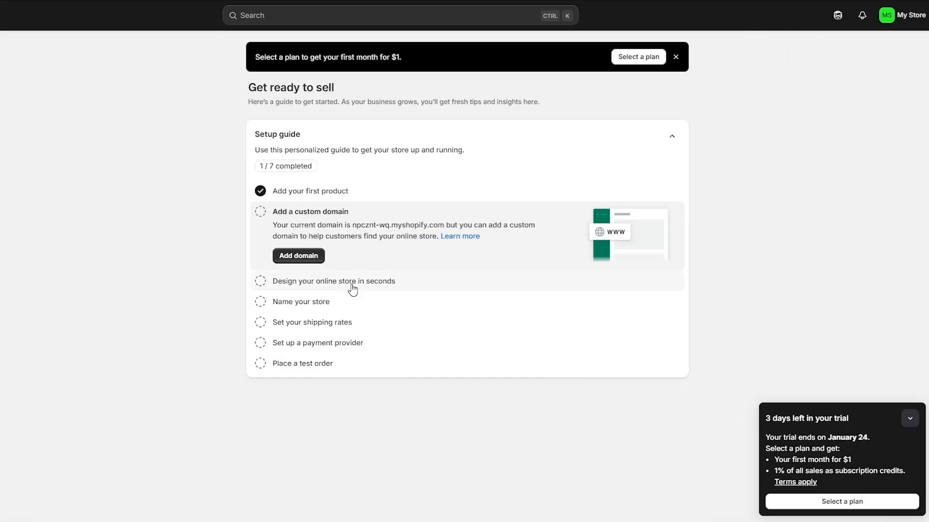
Step: Enter "Sneakers" as the store description for generating custom themes in the setup guide
left_click(352, 287)
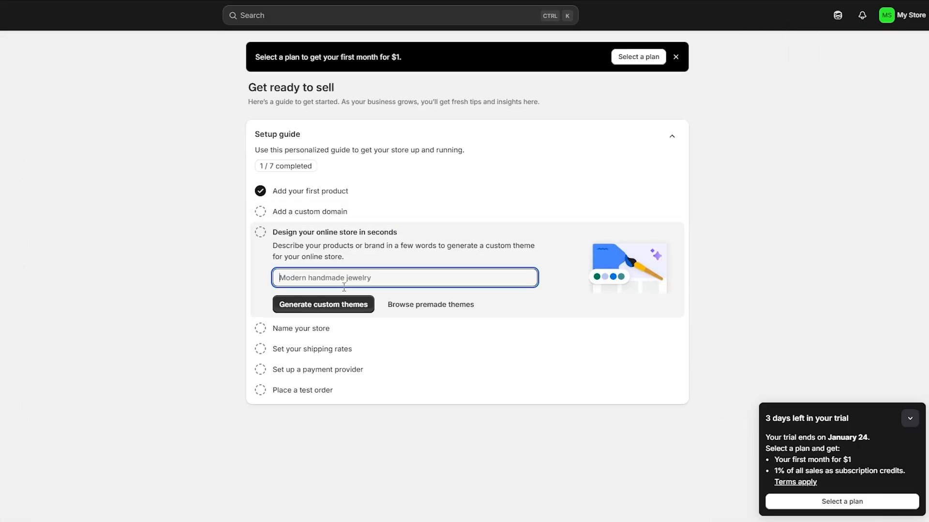
left_click(282, 231)
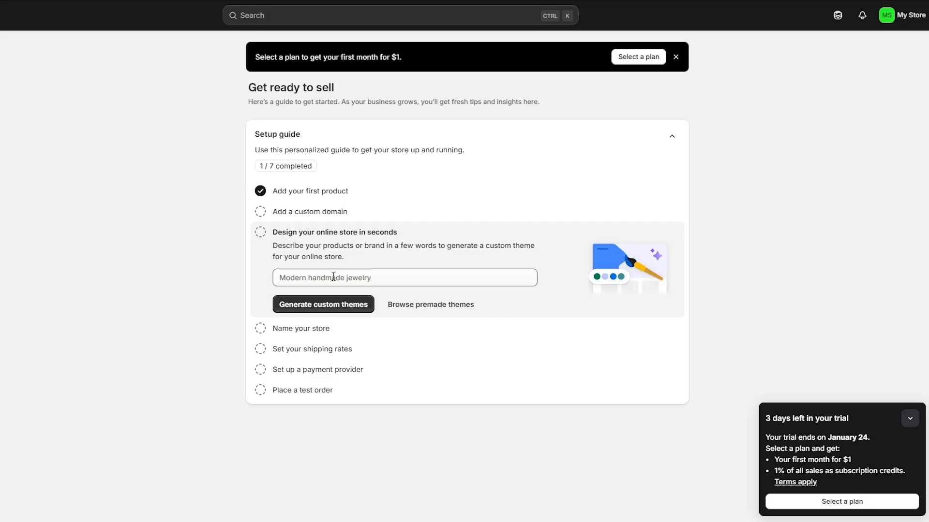
left_click(297, 277)
type("W")
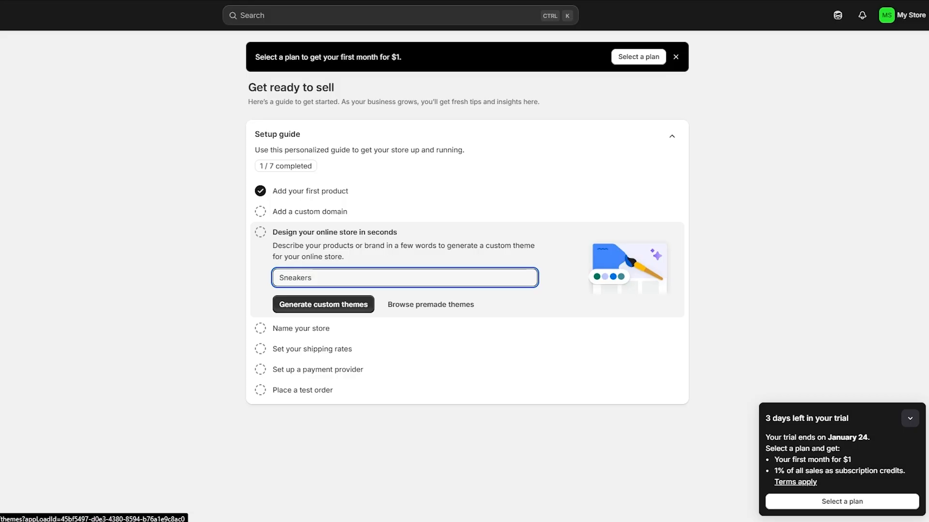
Step: Open the online store's themes page and check which theme is currently in use
left_click(50, 194)
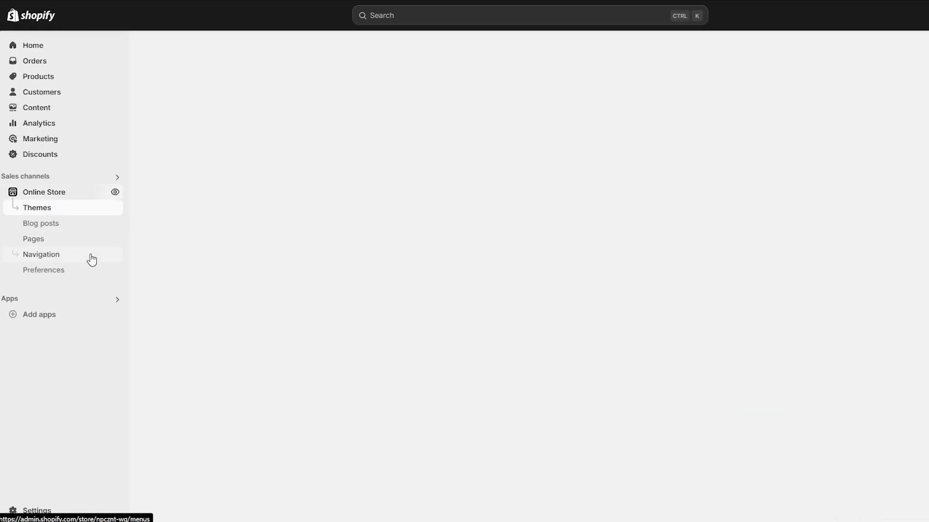
left_click(48, 212)
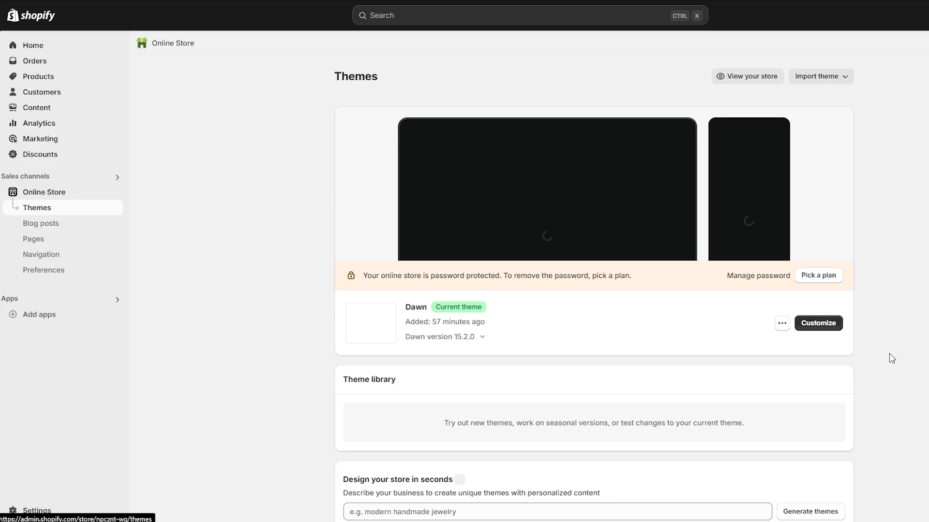
scroll(825, 348, "down", 2)
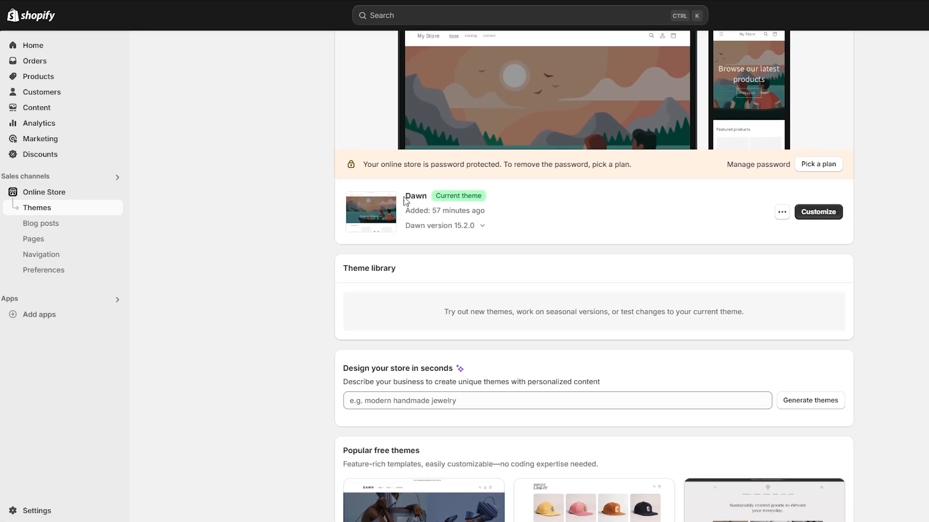
left_click_drag(406, 201, 423, 202)
Step: Browse the popular free themes offered below the theme library
scroll(427, 206, "down", 5)
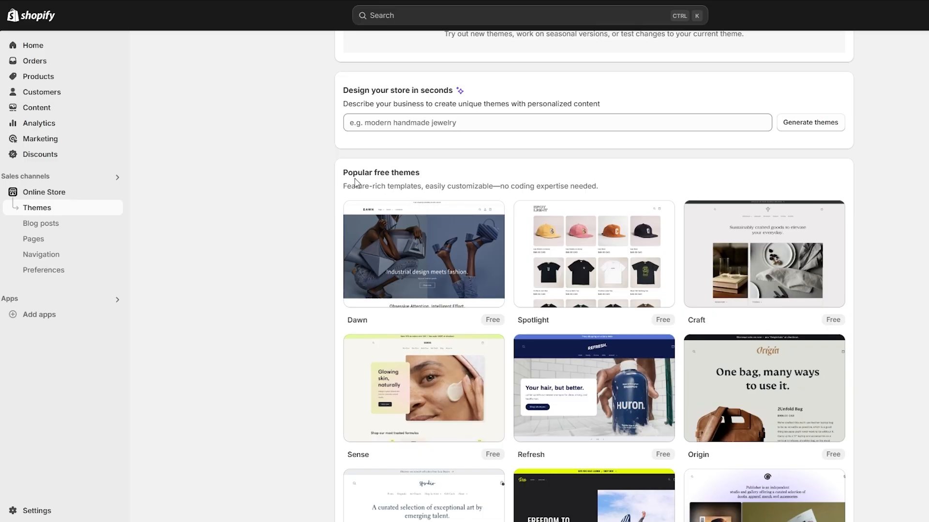
left_click_drag(351, 177, 417, 182)
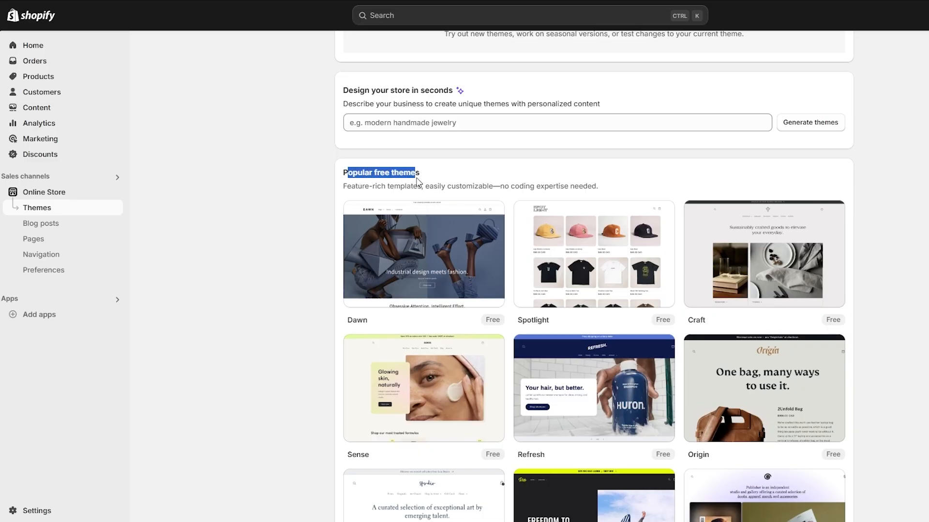
scroll(417, 182, "down", 3)
mouse_move(492, 374)
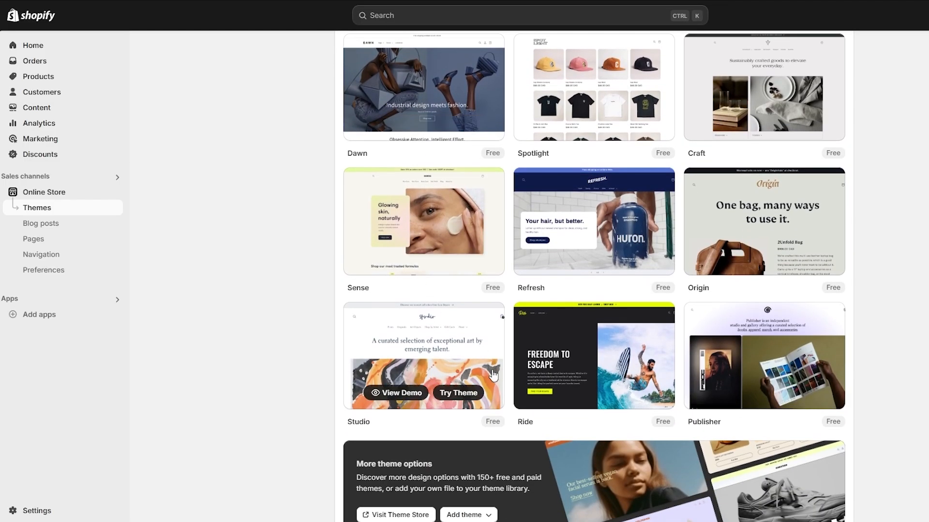
scroll(476, 415, "up", 3)
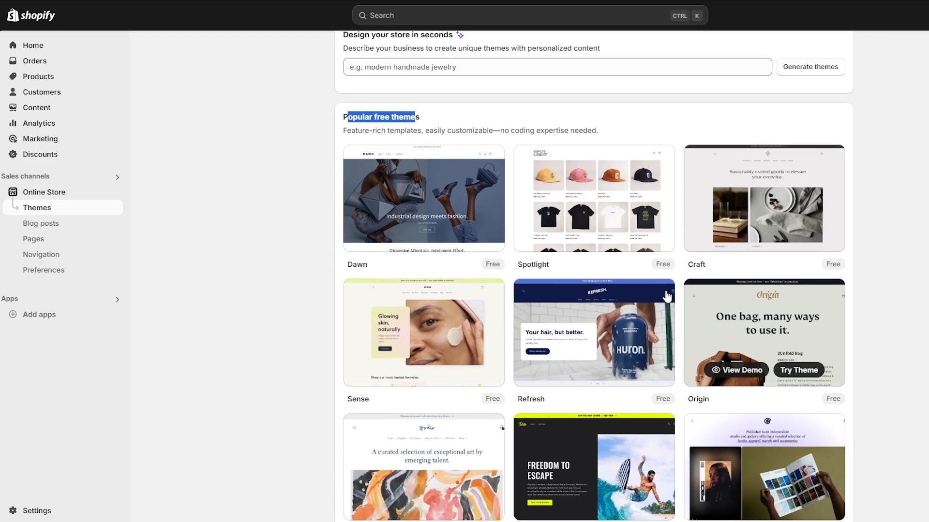
scroll(603, 182, "down", 3)
mouse_move(604, 183)
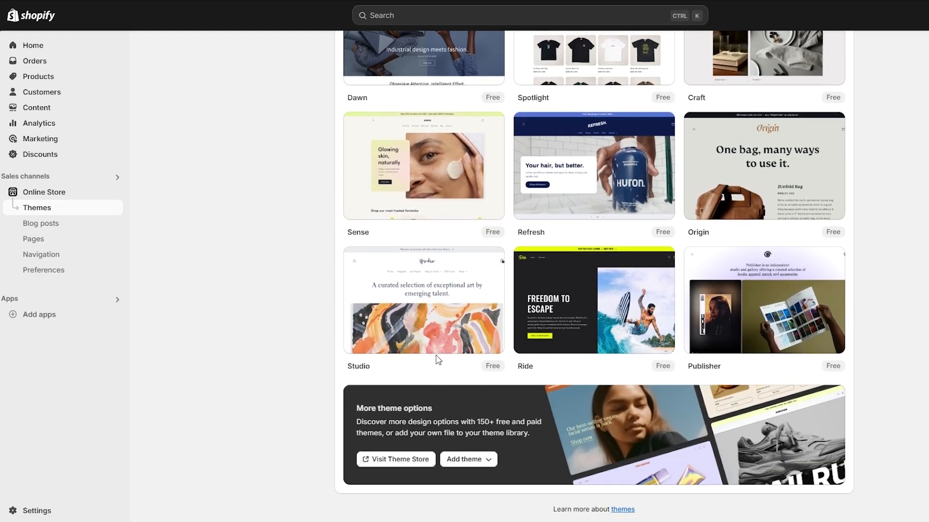
Step: Visit the Theme Store and look through the full catalogue of themes and their prices
left_click(396, 462)
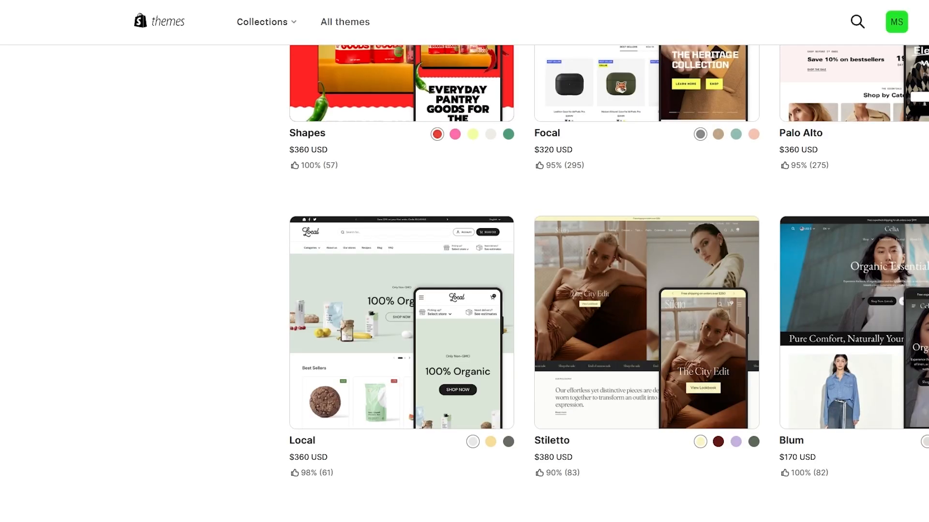
scroll(464, 283, "up", 20)
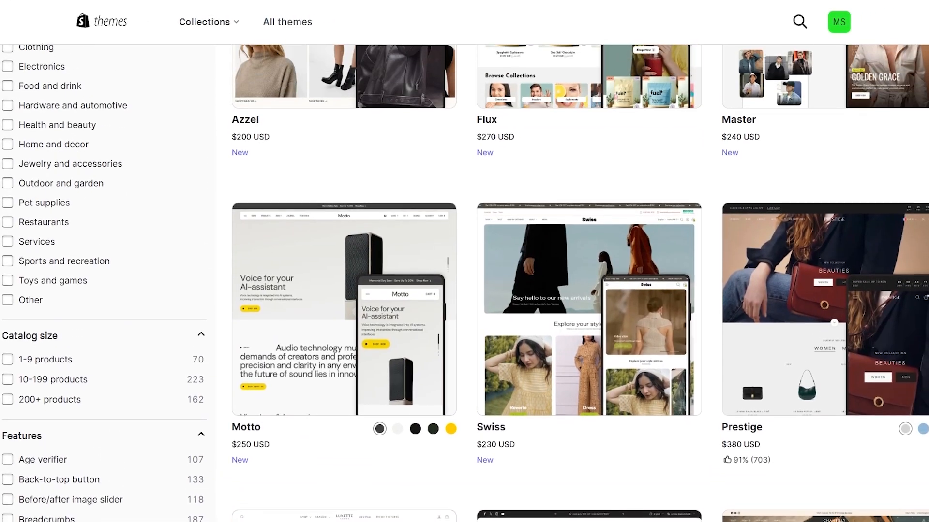
scroll(464, 283, "up", 6)
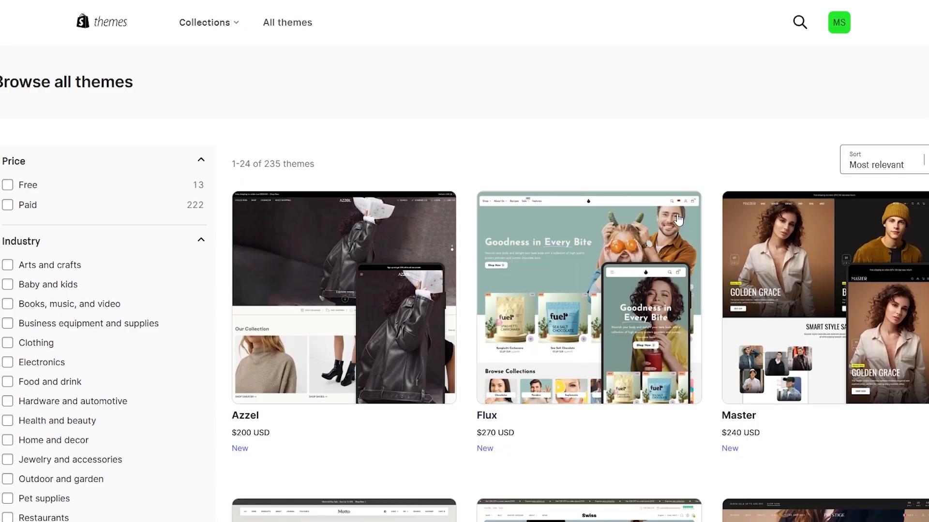
scroll(290, 412, "down", 2)
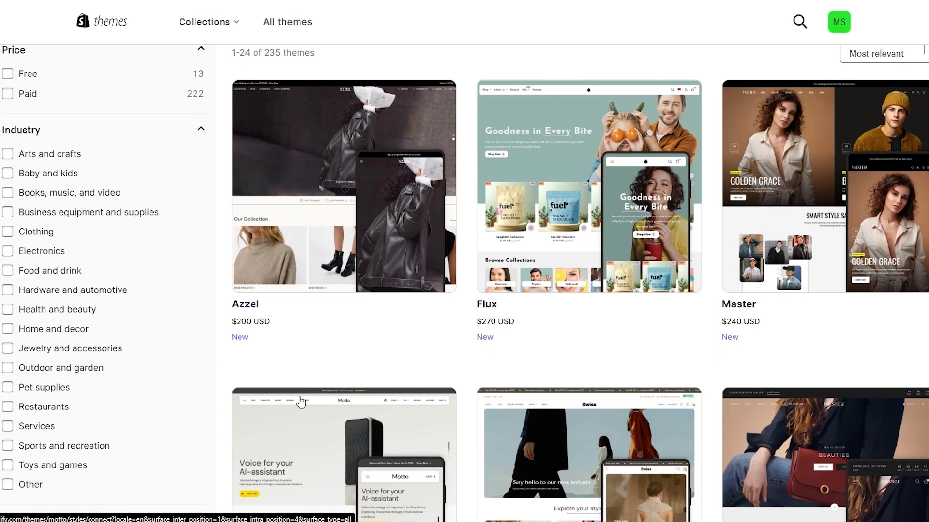
scroll(561, 230, "down", 4)
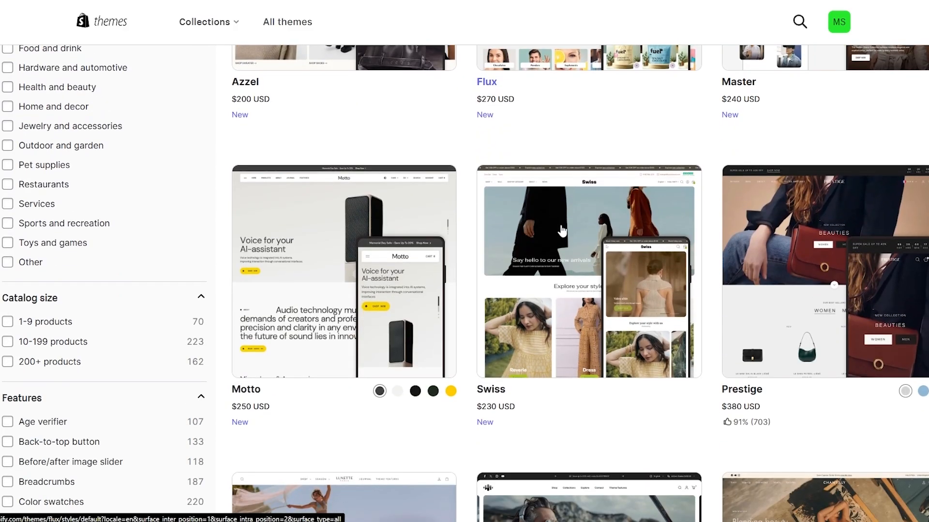
scroll(561, 235, "down", 3)
scroll(561, 236, "down", 5)
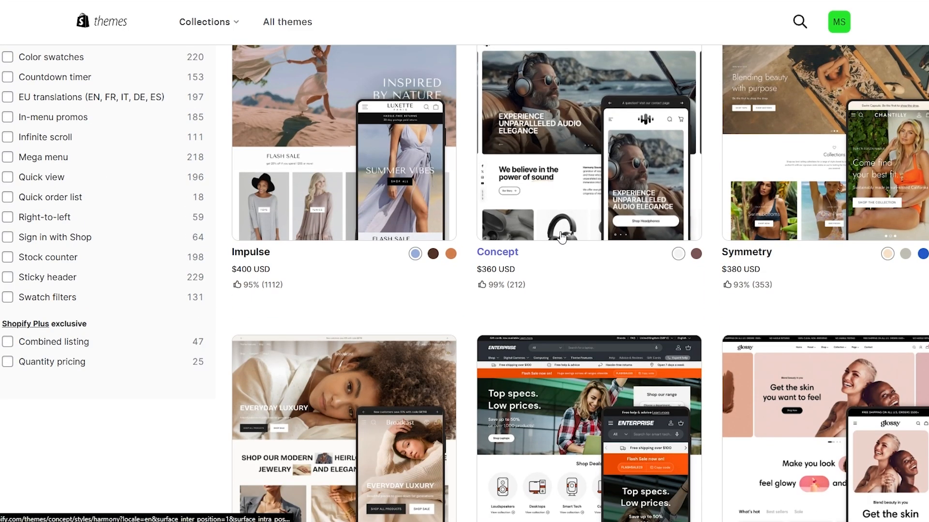
scroll(561, 235, "up", 1)
scroll(561, 236, "down", 10)
scroll(561, 236, "down", 5)
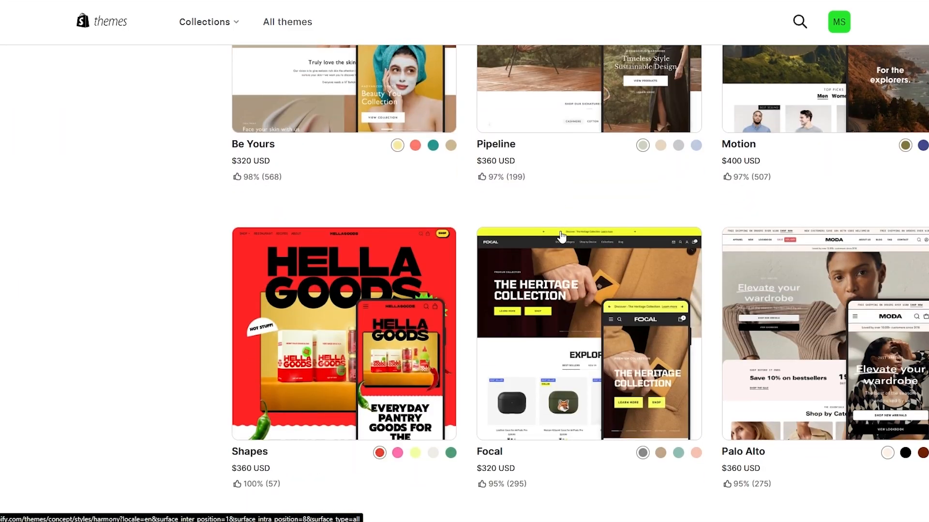
scroll(561, 251, "up", 20)
scroll(551, 260, "up", 5)
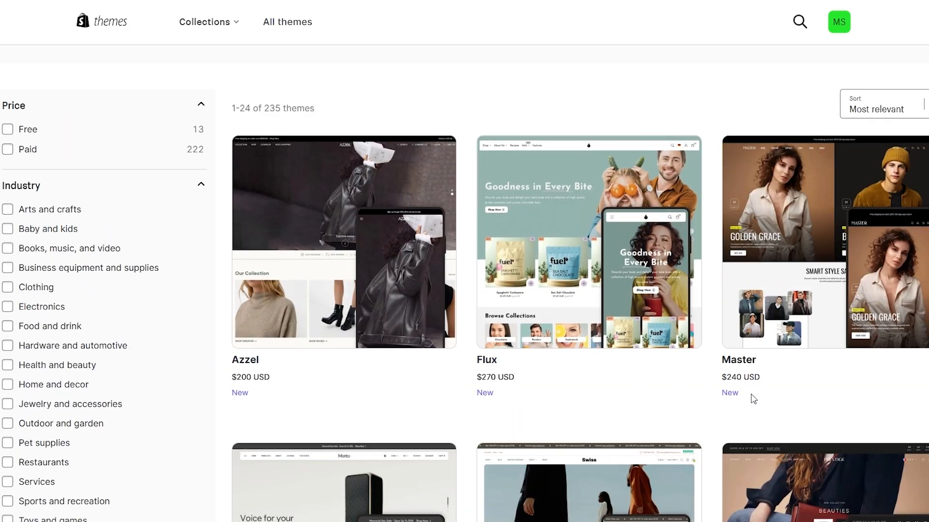
Step: Filter the Theme Store catalogue to free themes and look through them
left_click(32, 129)
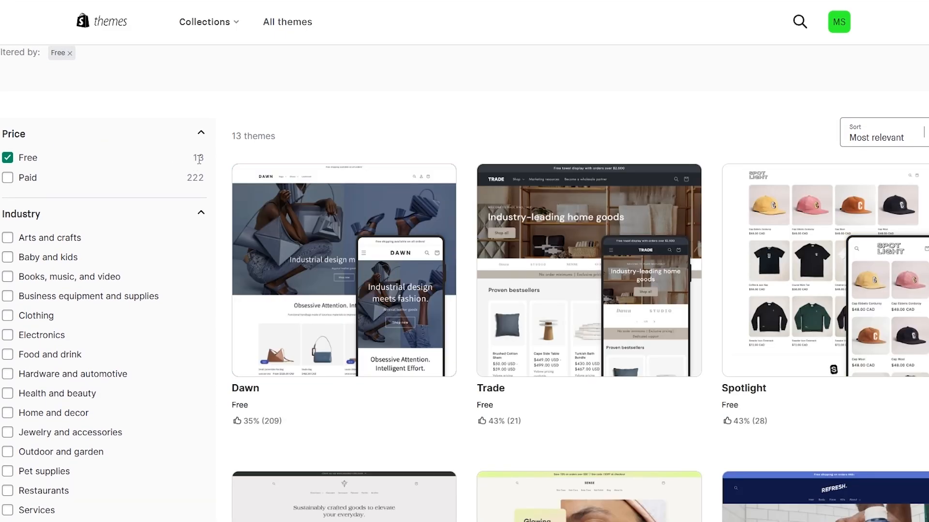
scroll(203, 160, "down", 10)
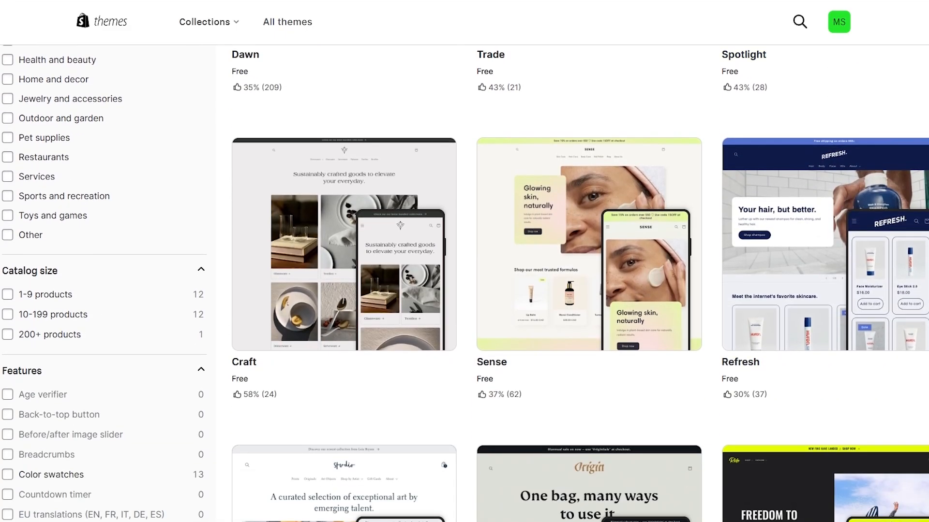
scroll(203, 160, "down", 10)
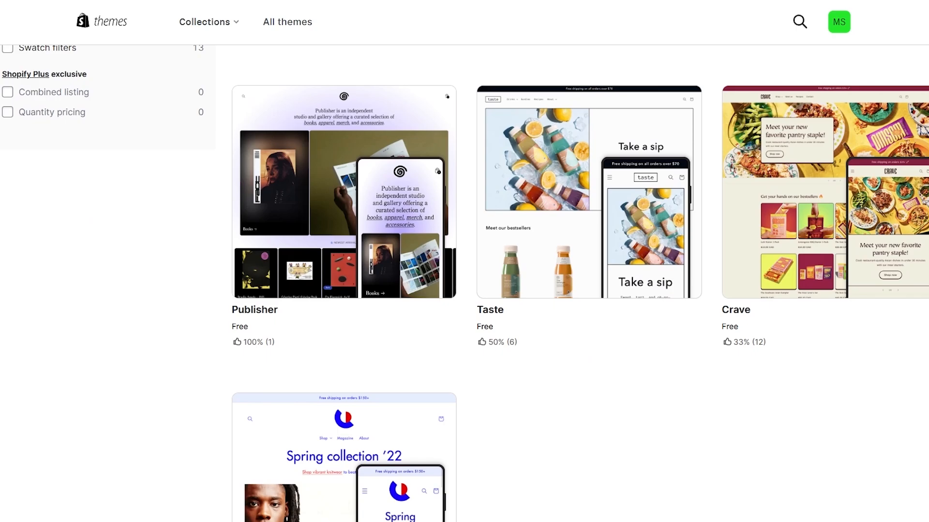
scroll(464, 283, "down", 5)
scroll(464, 283, "up", 5)
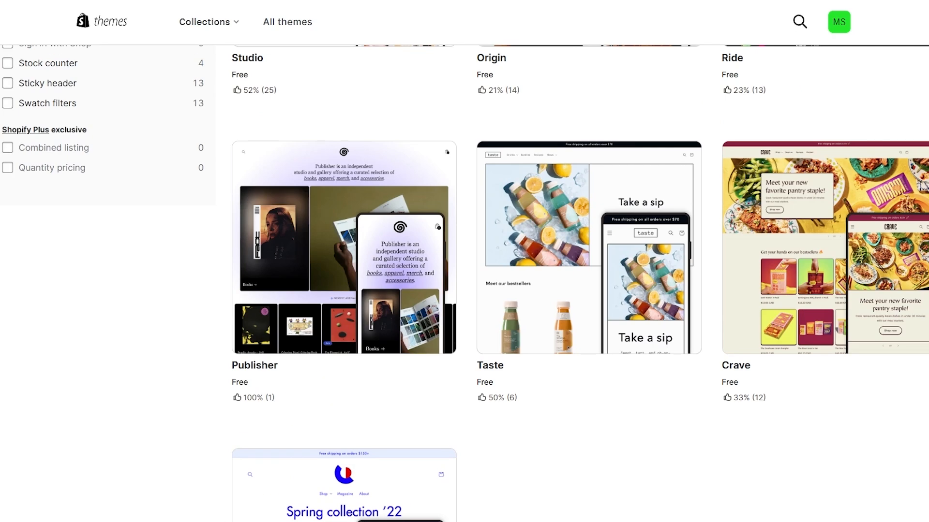
Step: Look back over the free themes and open the details page of the Spotlight theme
scroll(464, 283, "up", 20)
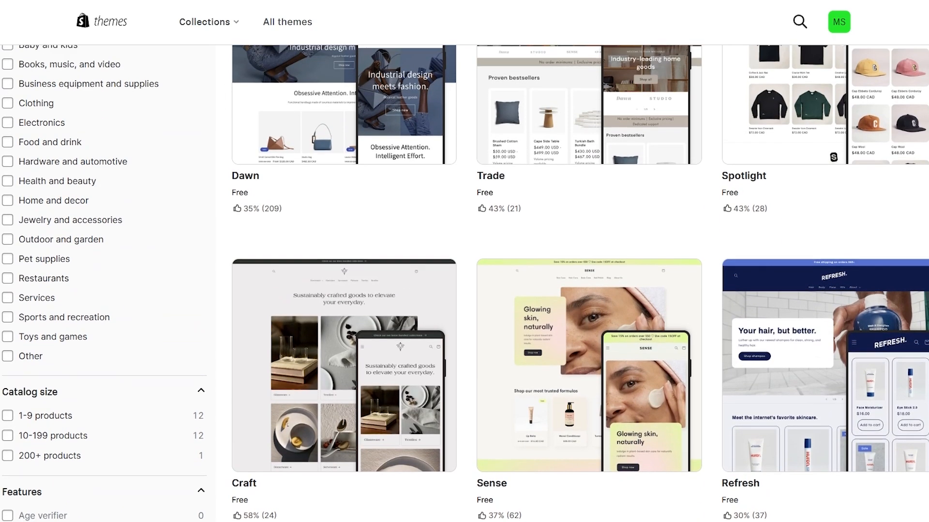
scroll(465, 284, "down", 2)
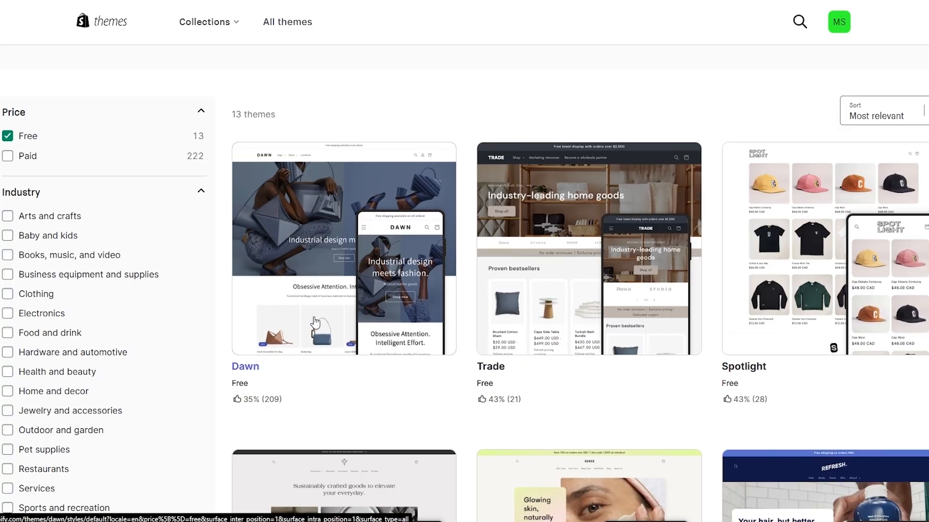
scroll(315, 322, "down", 5)
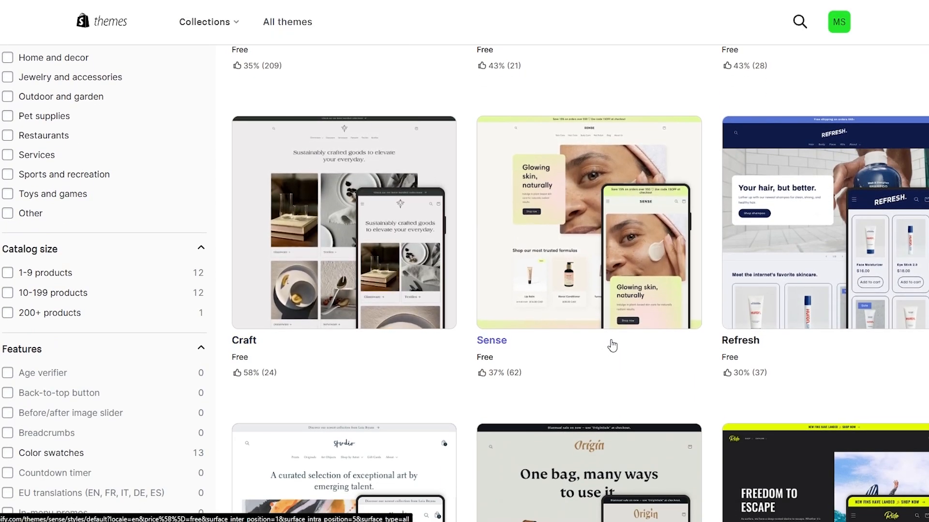
scroll(778, 300, "up", 1)
scroll(779, 300, "up", 5)
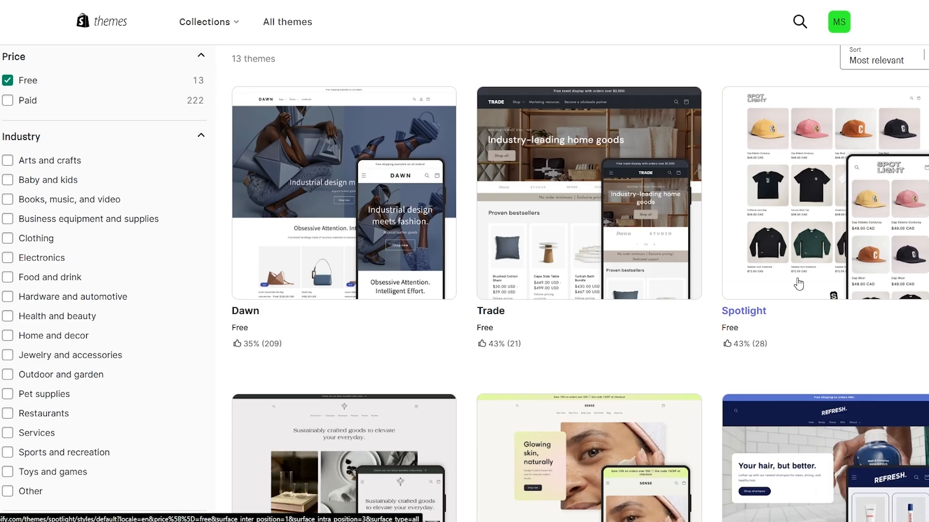
left_click(825, 235)
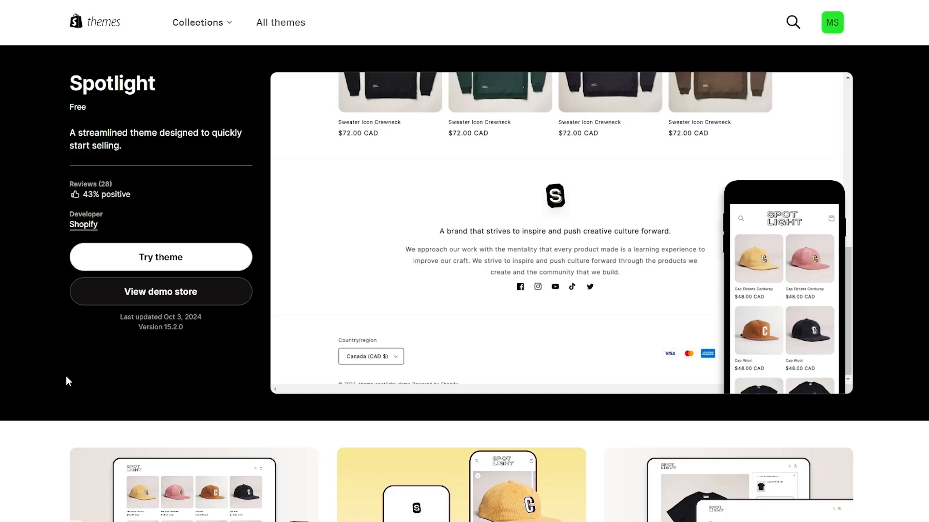
Step: Examine the Spotlight theme's preview, rating, feature list and Theme Store guarantees
scroll(68, 381, "down", 8)
scroll(440, 291, "up", 1)
scroll(439, 292, "down", 3)
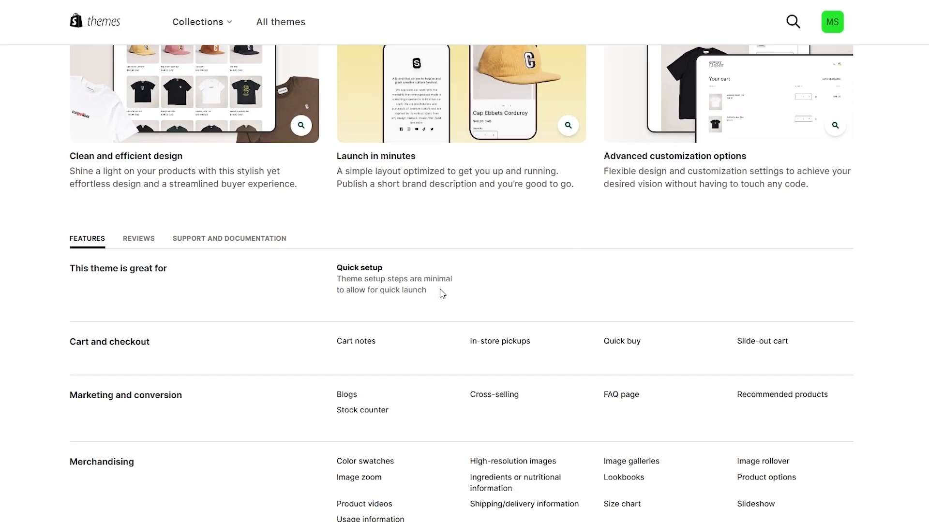
scroll(440, 292, "up", 10)
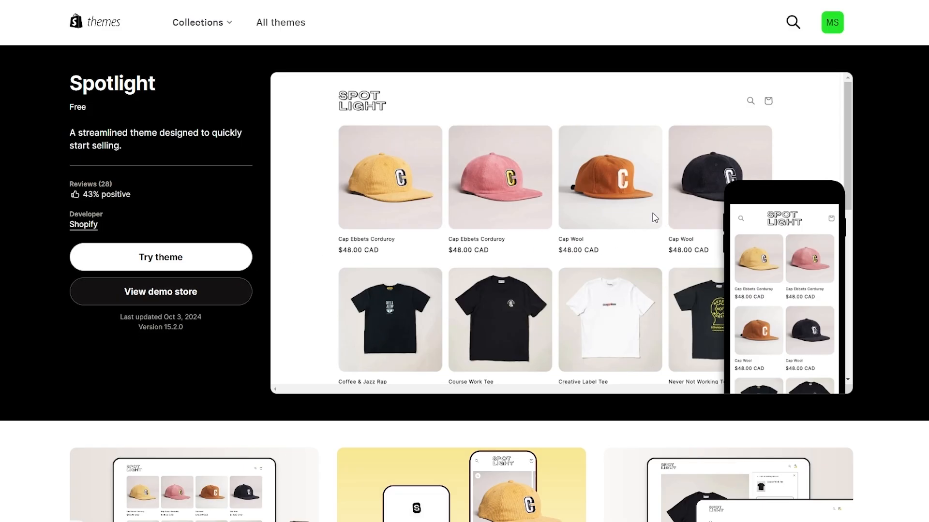
left_click_drag(82, 196, 99, 196)
left_click(98, 194)
scroll(124, 203, "down", 15)
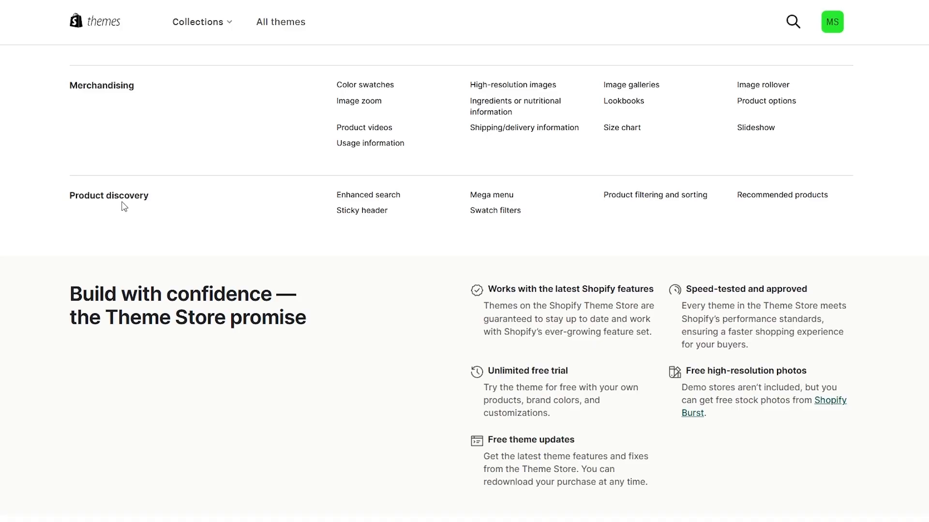
scroll(125, 206, "up", 10)
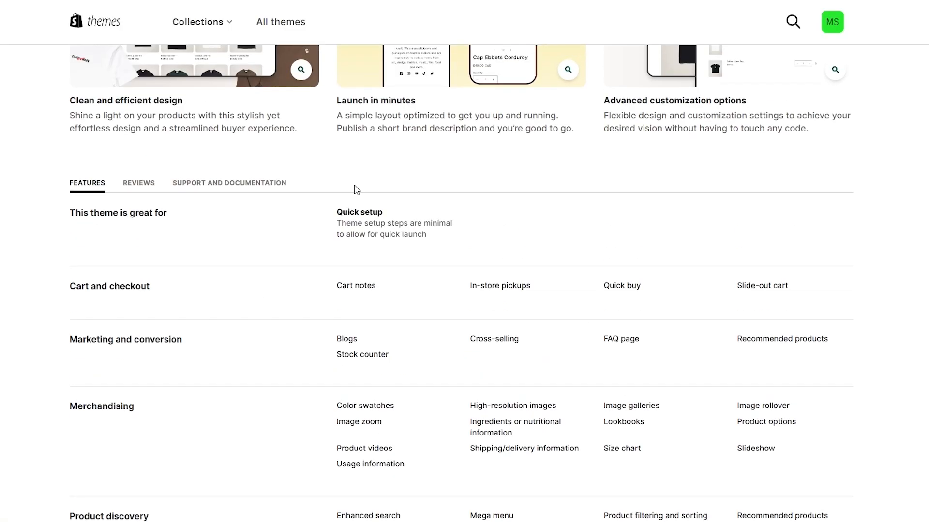
scroll(377, 227, "down", 5)
scroll(402, 265, "down", 15)
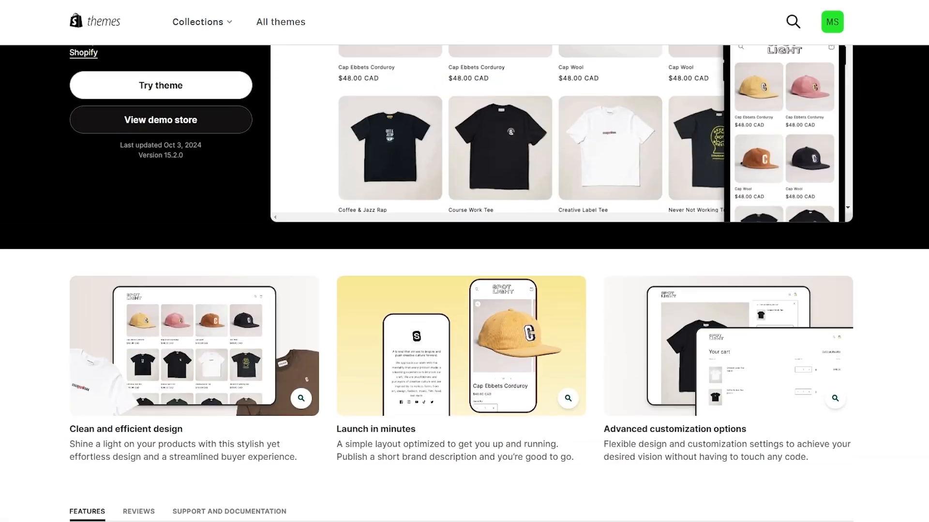
scroll(250, 231, "up", 4)
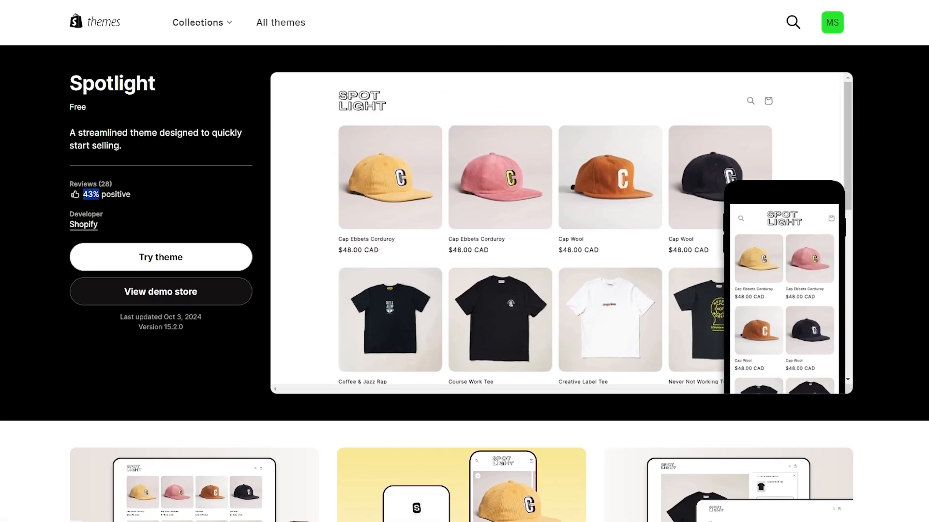
Step: Try the Spotlight theme to add it to the store, and find it in the theme library
right_click(188, 268)
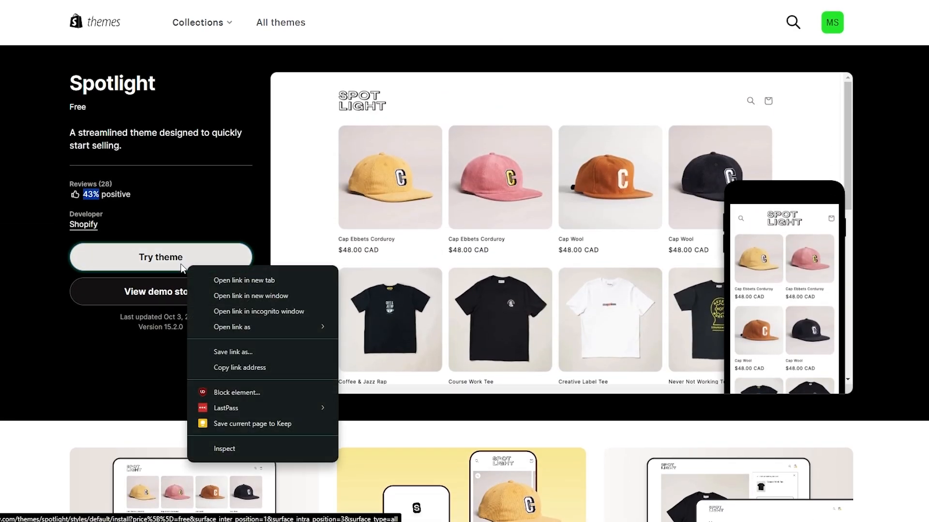
left_click(77, 256)
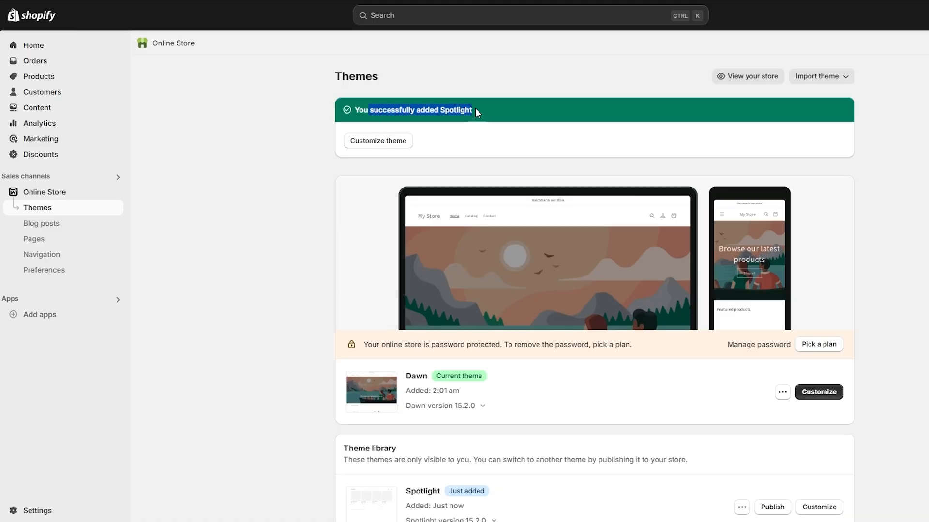
scroll(457, 121, "down", 5)
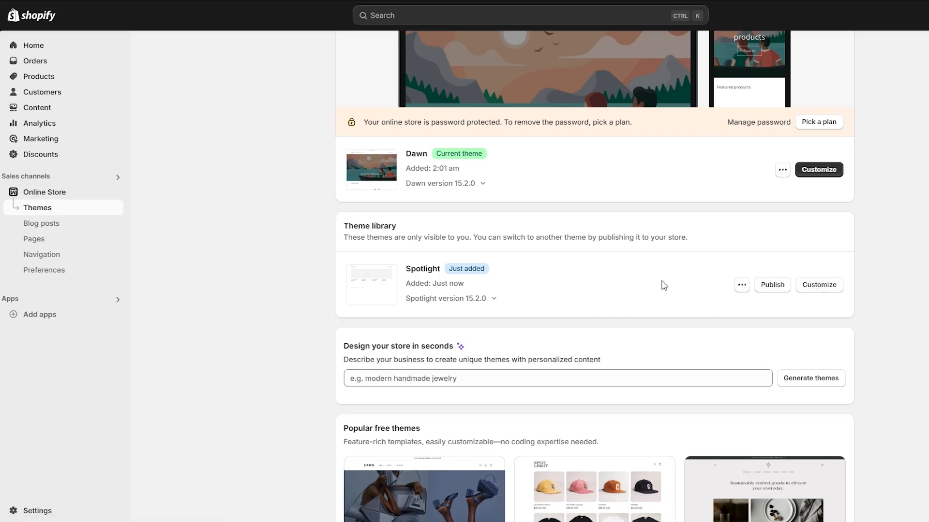
Step: Preview the Spotlight draft in the theme editor, inspect its footer section, and return to the themes page
left_click(804, 289)
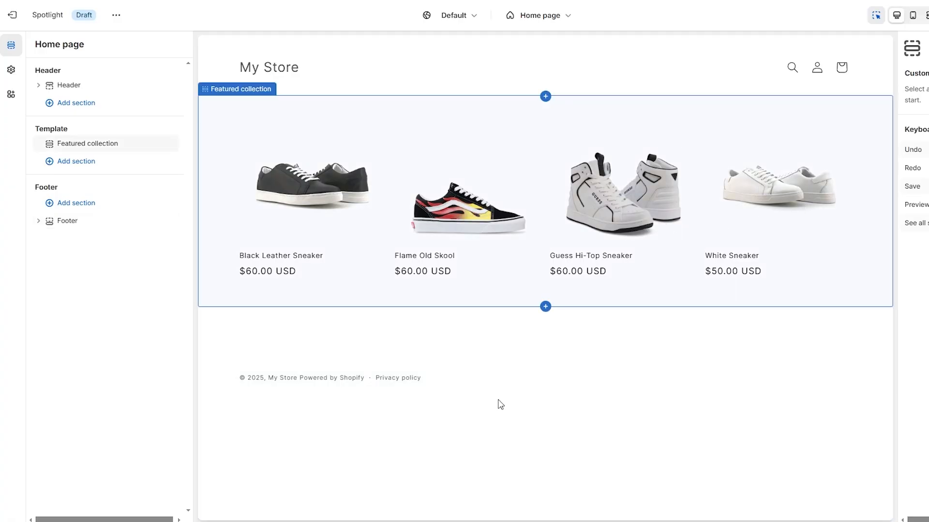
left_click(682, 378)
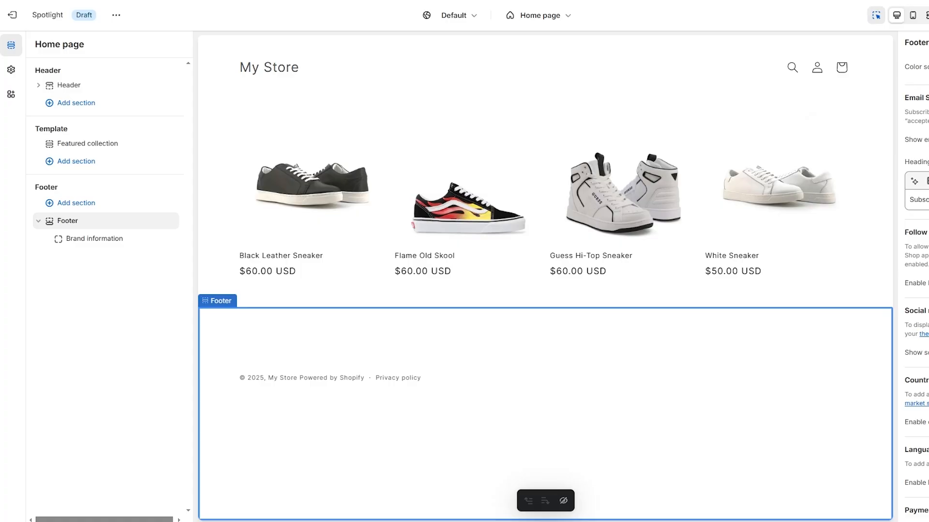
left_click(8, 20)
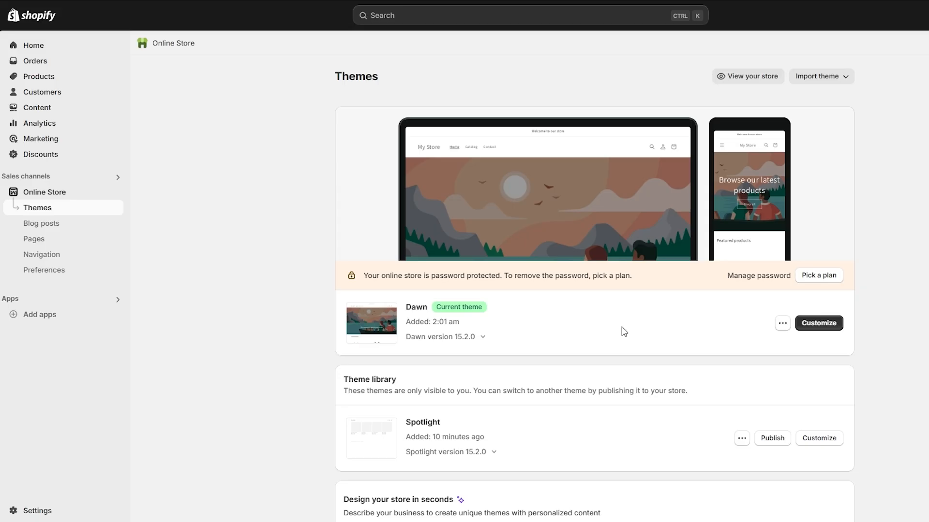
Step: Open the Dawn theme for customizing, look over its home page and select the Image banner section
left_click(819, 328)
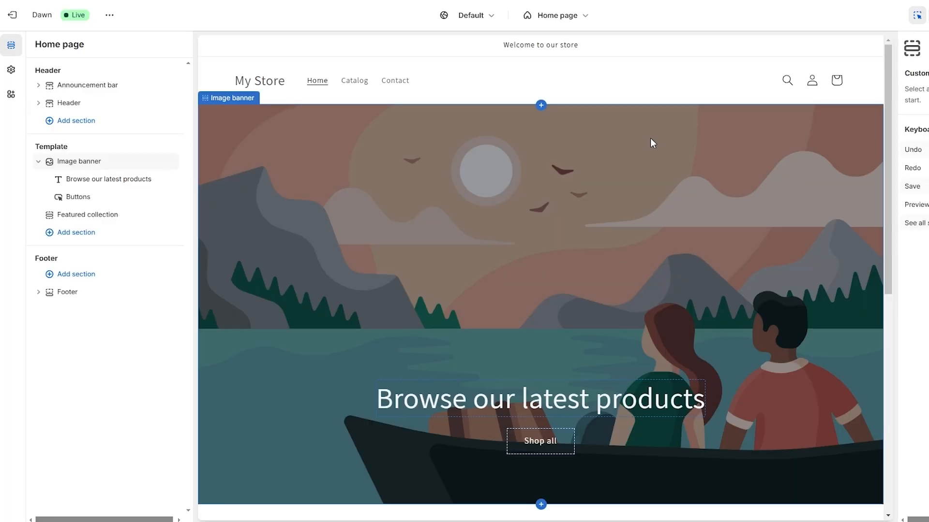
scroll(650, 140, "down", 8)
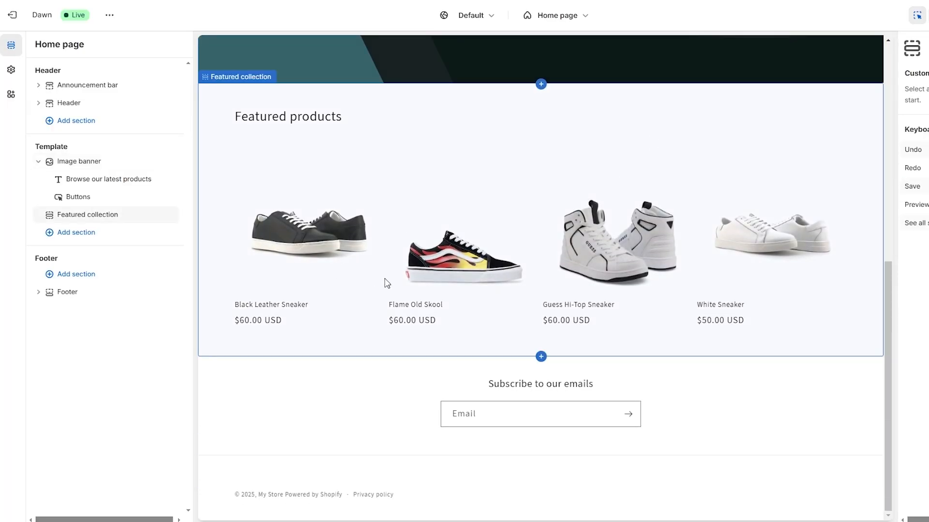
scroll(491, 425, "up", 8)
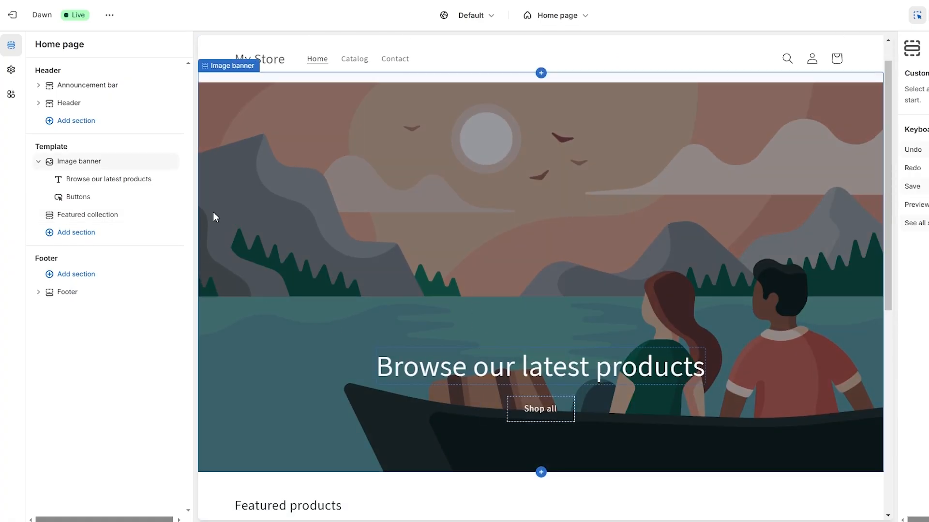
left_click(456, 223)
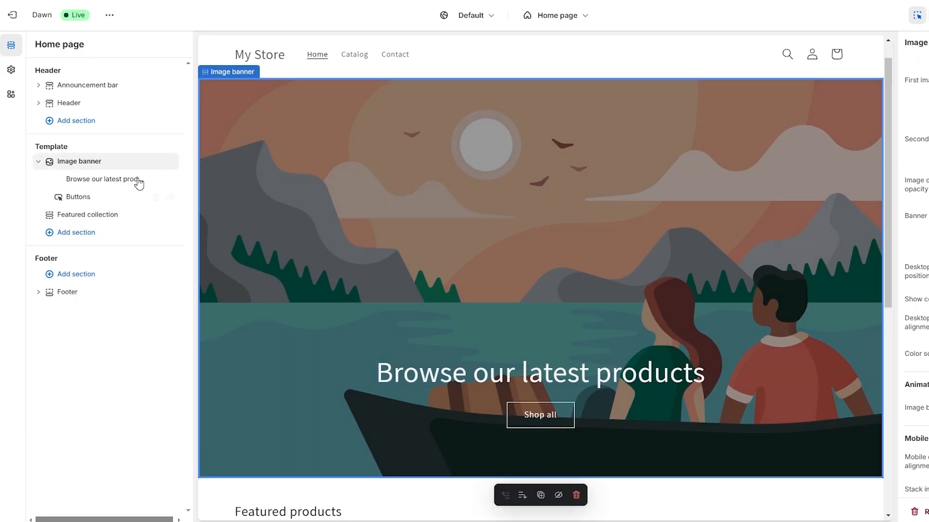
right_click(137, 180)
left_click(78, 391)
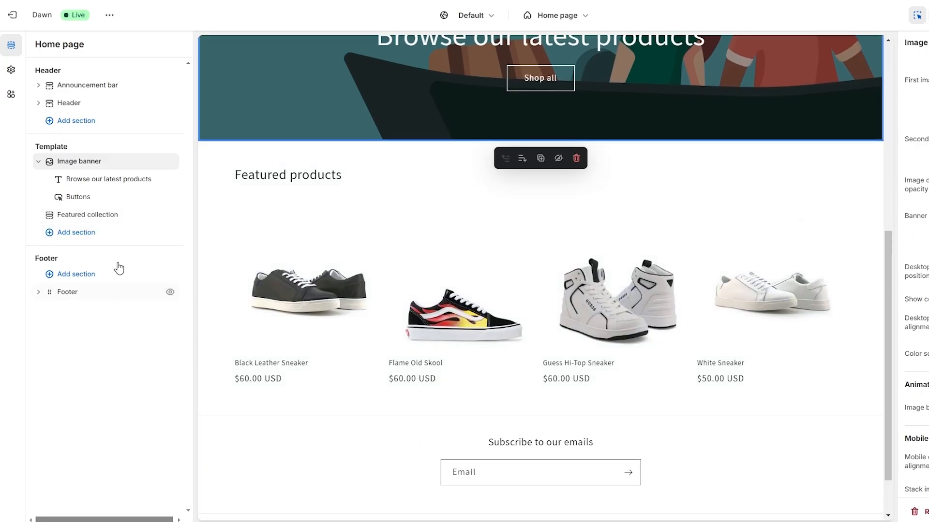
Step: Browse the section types available for the home page template and close the list without adding any
left_click(80, 237)
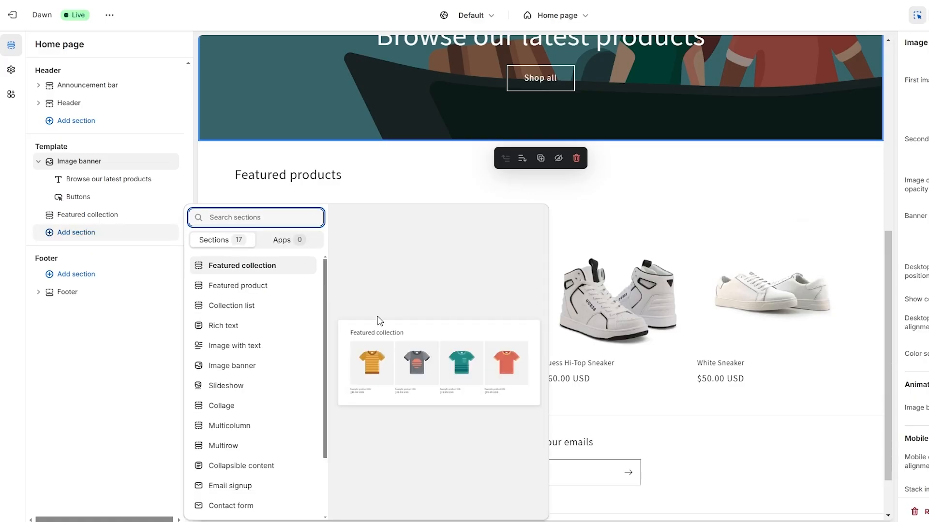
scroll(285, 305, "down", 3)
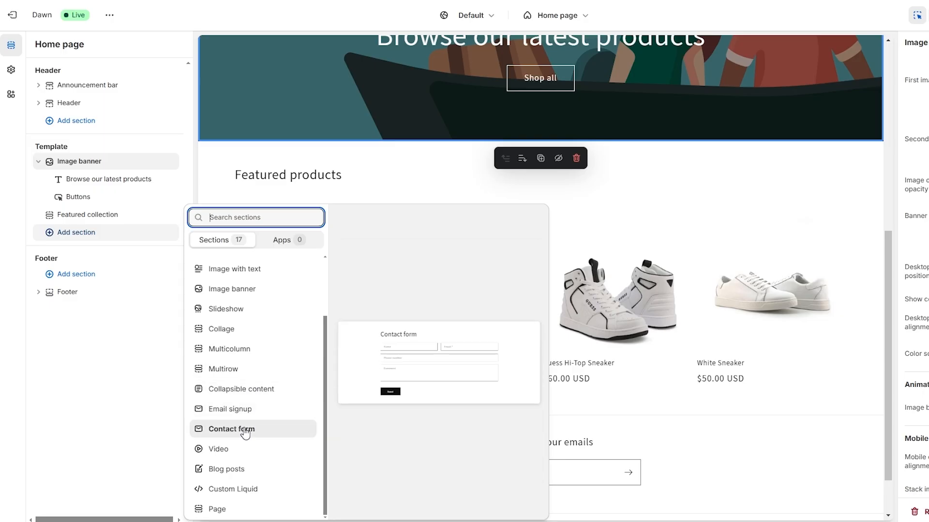
scroll(251, 430, "up", 2)
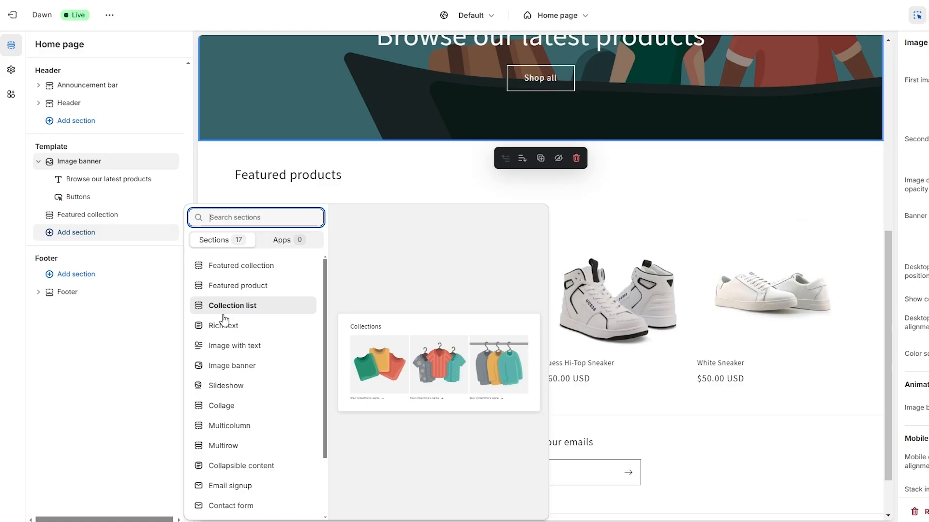
left_click(817, 419)
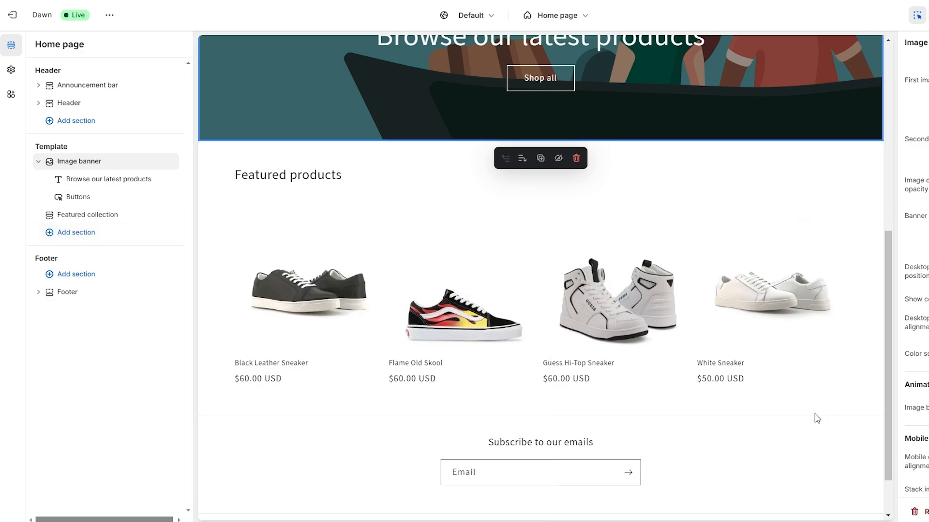
Step: Review the Image banner's settings for images, overlay, height, content position, color scheme and mobile layout
scroll(688, 379, "up", 3)
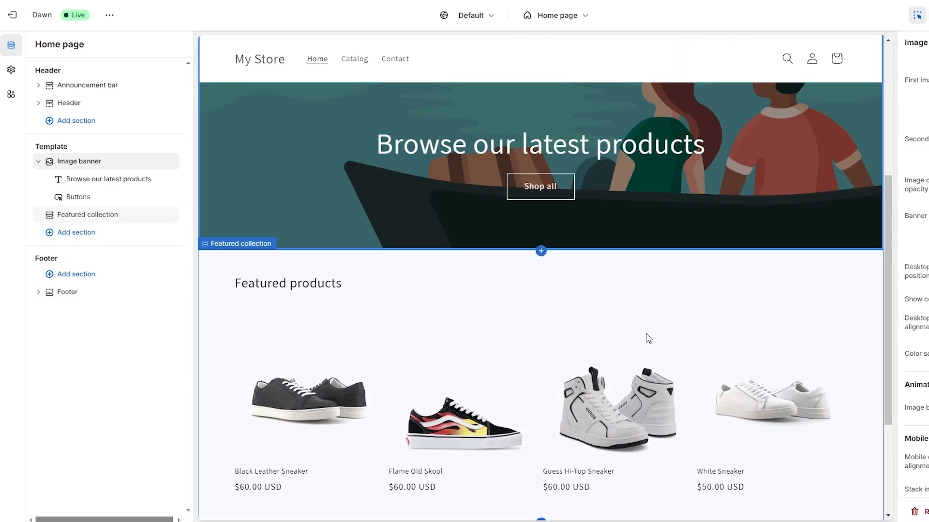
scroll(633, 343, "up", 5)
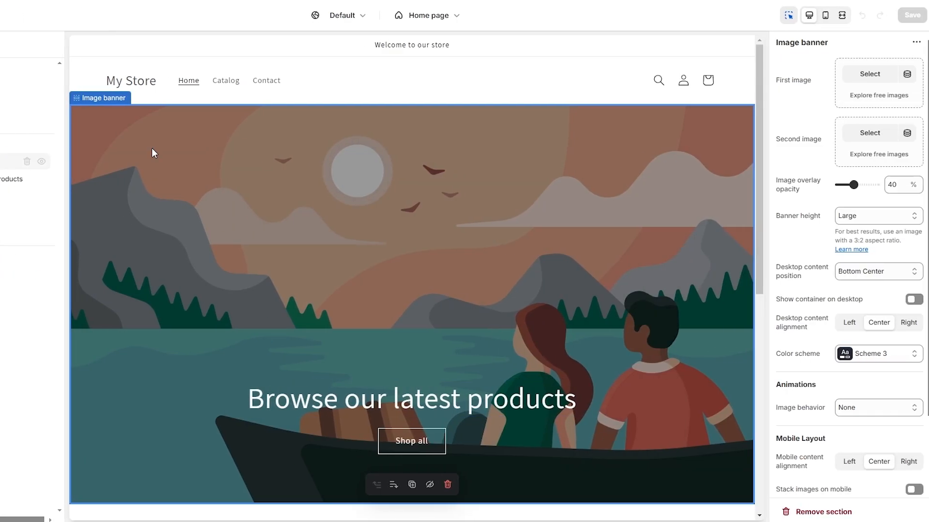
scroll(877, 202, "down", 2)
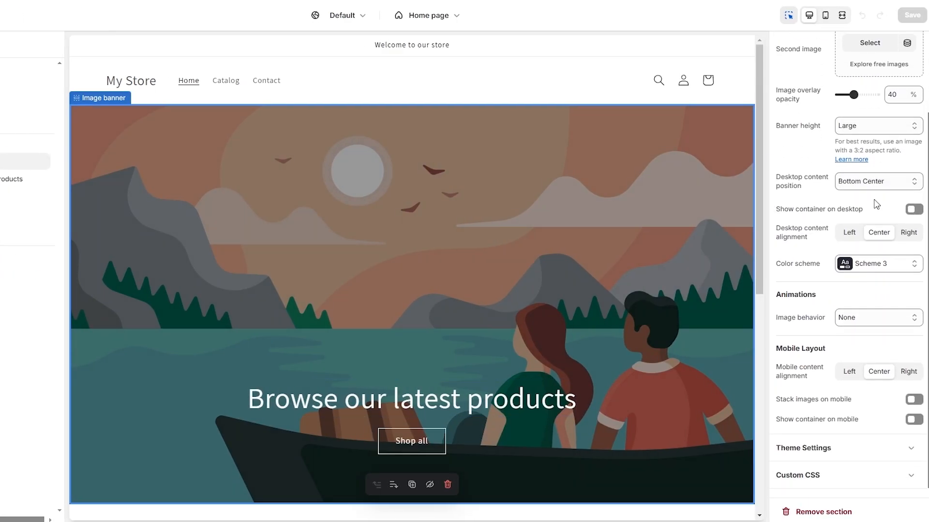
scroll(876, 203, "up", 2)
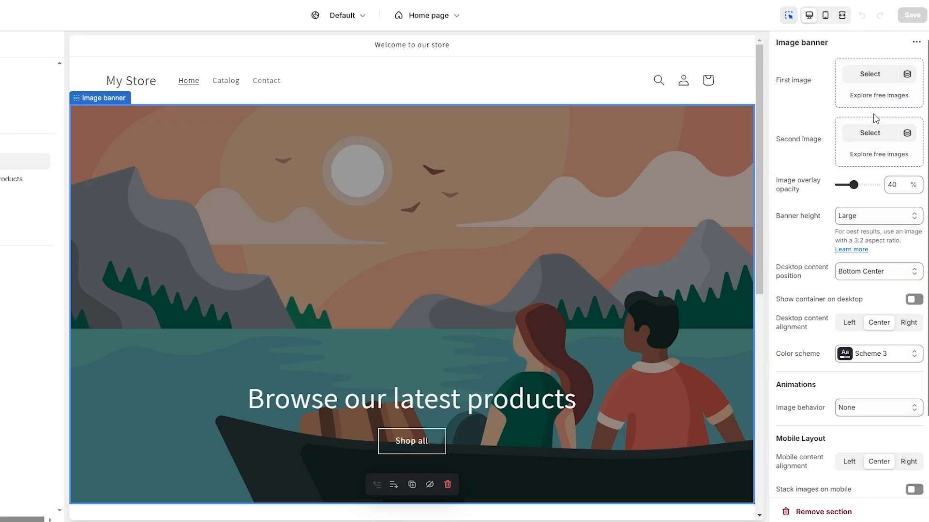
Step: Try the Small banner height on the Image banner and settle on Medium
left_click_drag(779, 218, 804, 218)
left_click(866, 216)
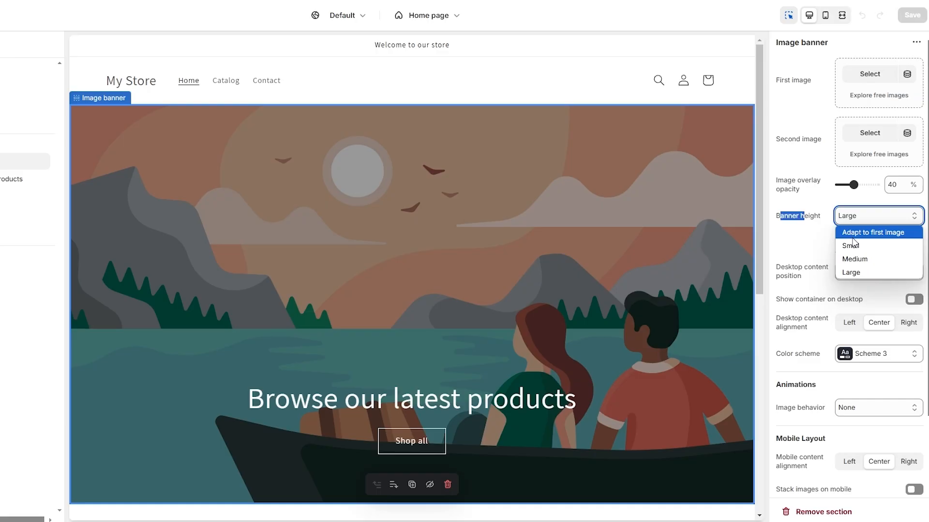
left_click(854, 259)
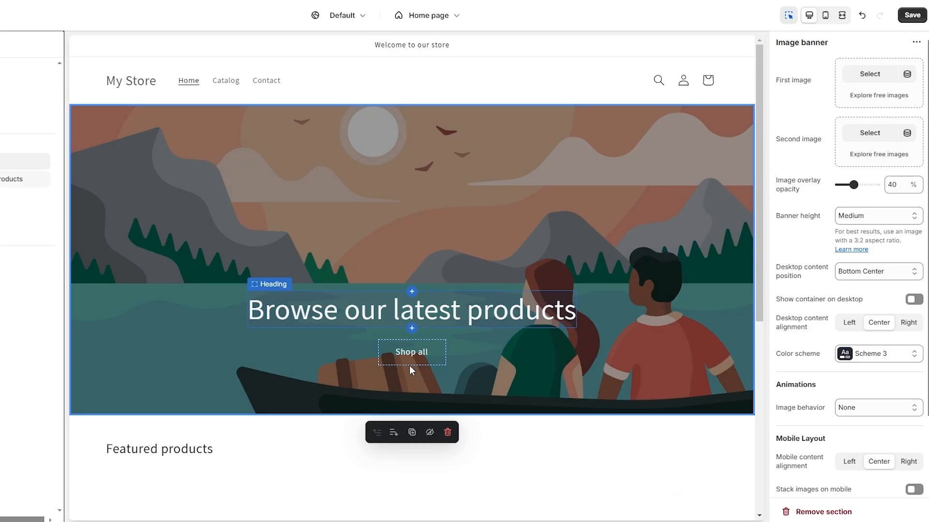
left_click(861, 216)
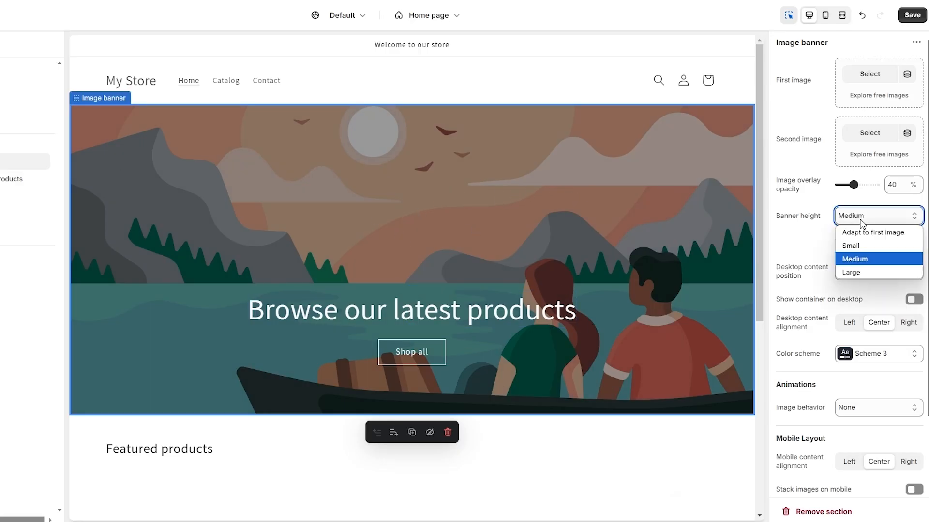
left_click(844, 243)
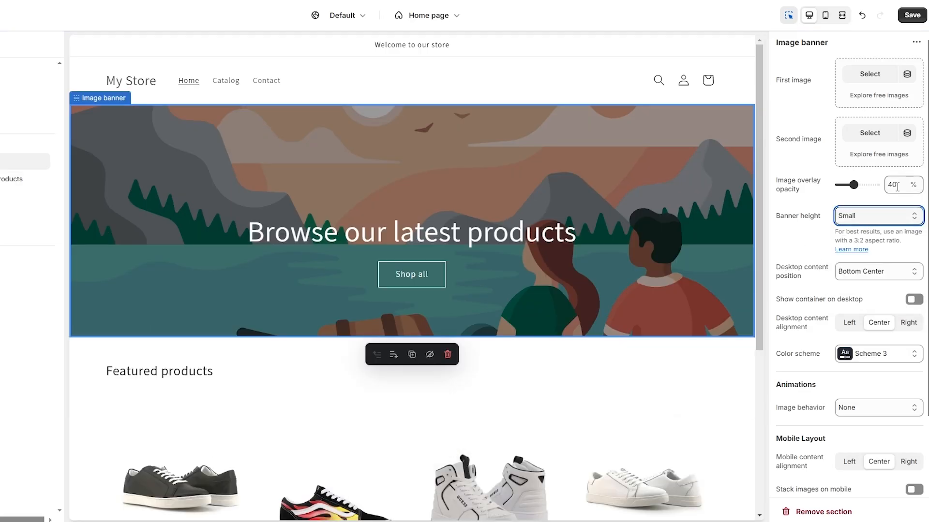
left_click(857, 216)
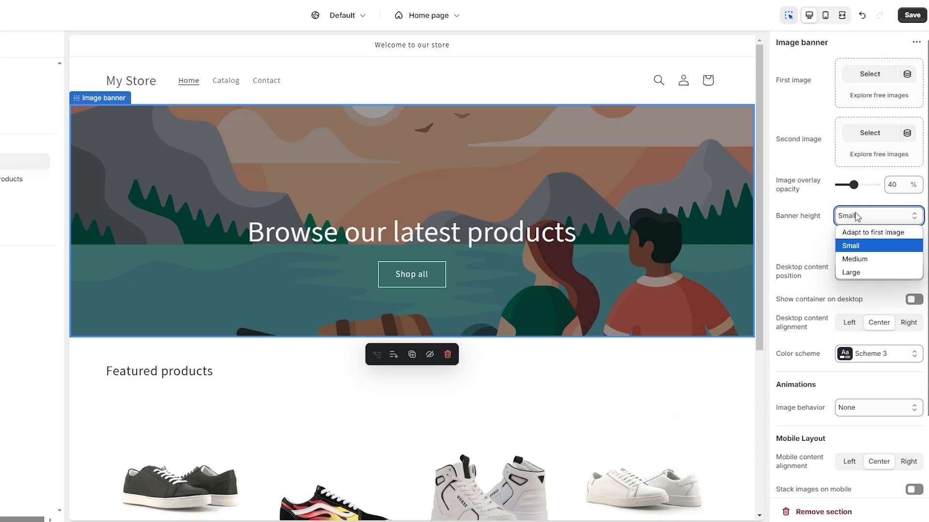
left_click(857, 263)
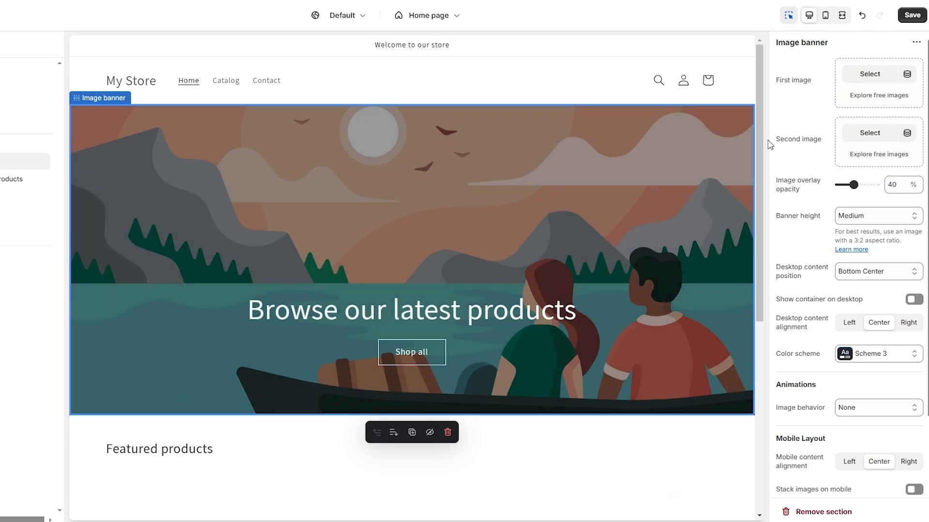
Step: Look over the stored files and upload option for the Image banner's first image, and leave without choosing a file
left_click_drag(782, 80, 803, 80)
left_click_drag(792, 139, 809, 139)
left_click(793, 170)
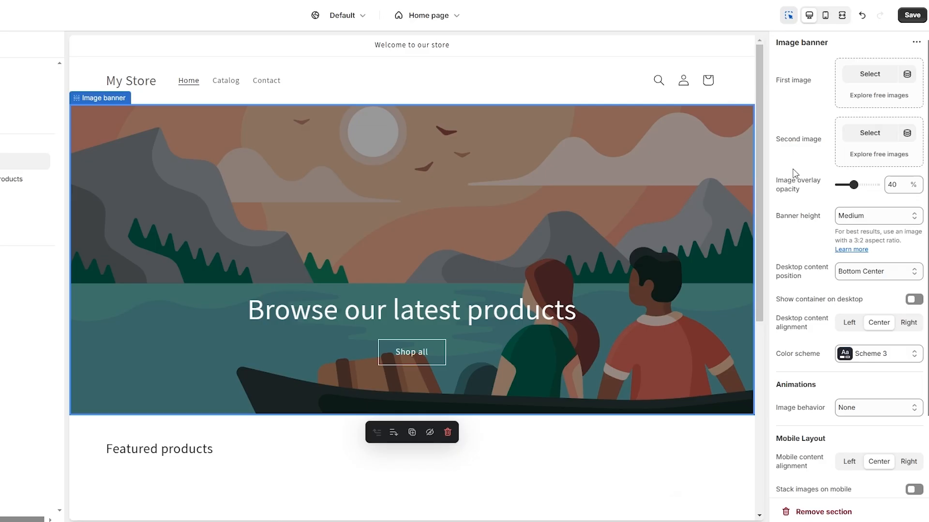
left_click(848, 80)
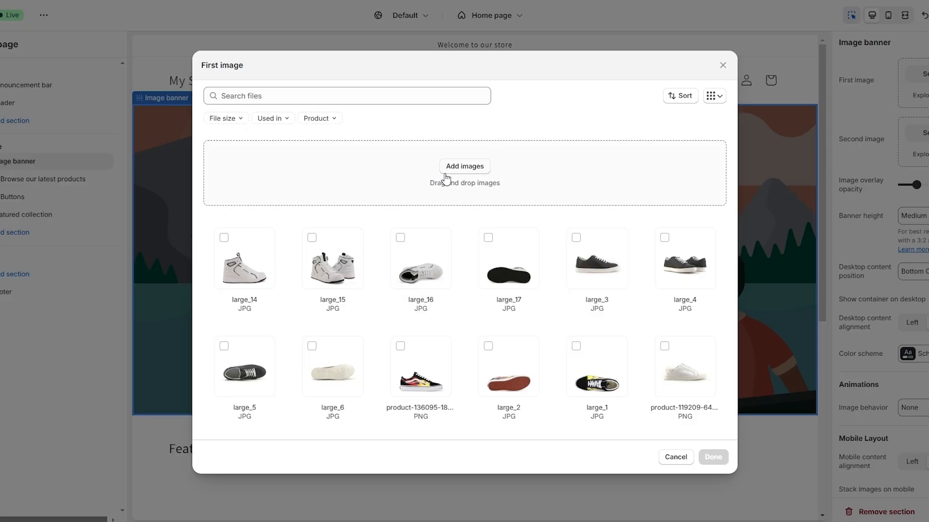
left_click(445, 177)
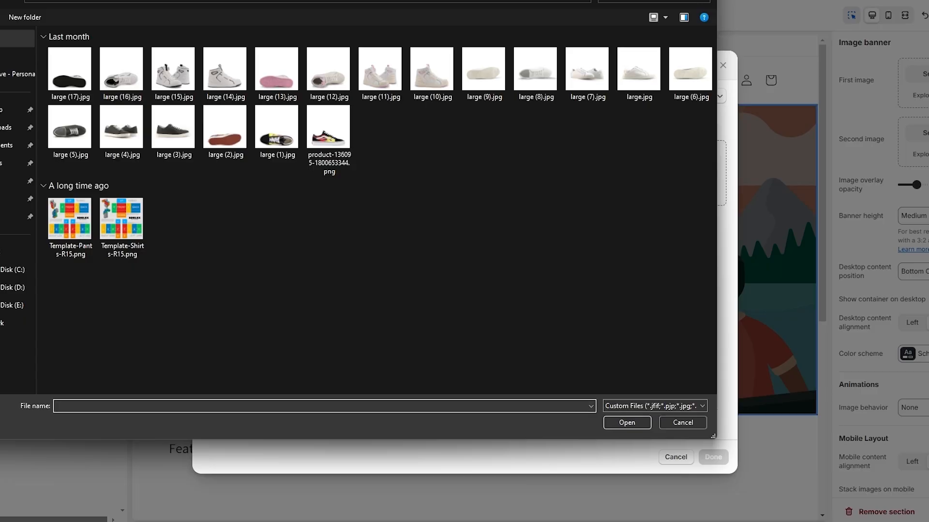
key("Escape")
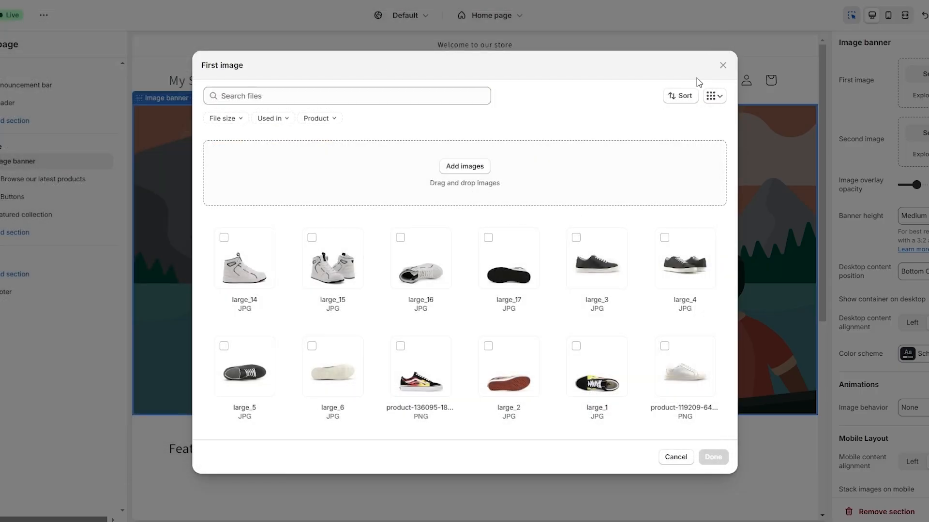
scroll(589, 409, "down", 3)
left_click(723, 66)
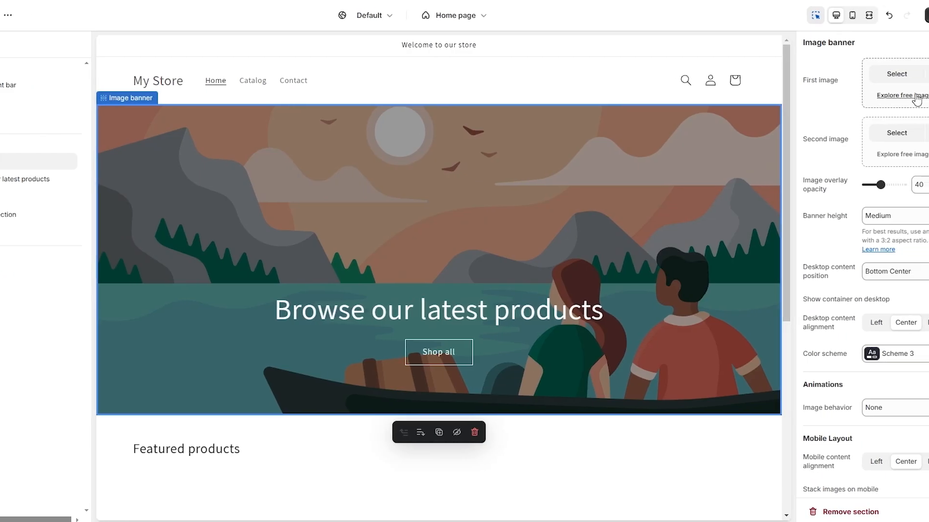
left_click(915, 99)
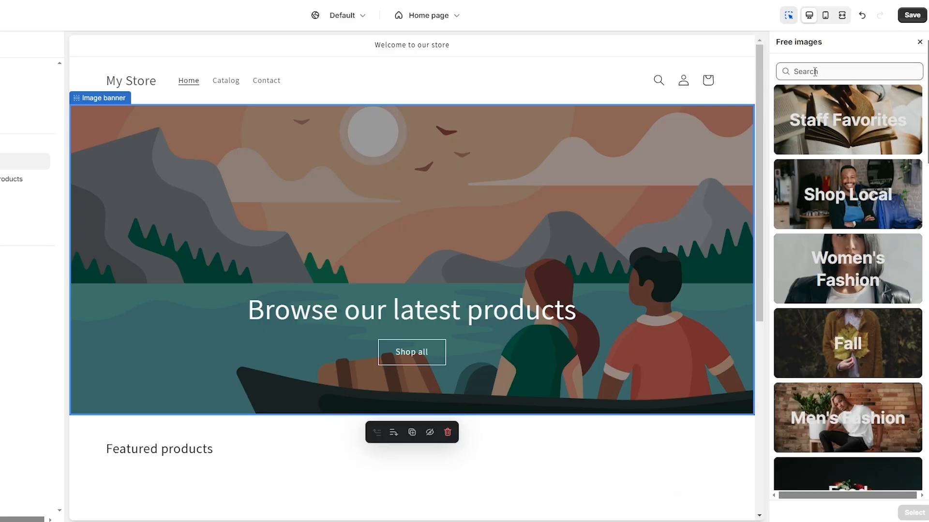
left_click(815, 71)
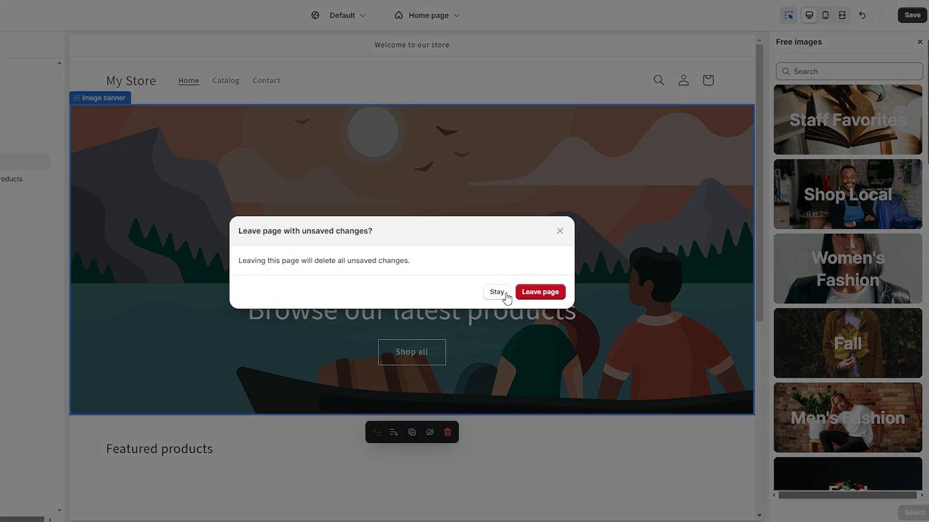
left_click(506, 296)
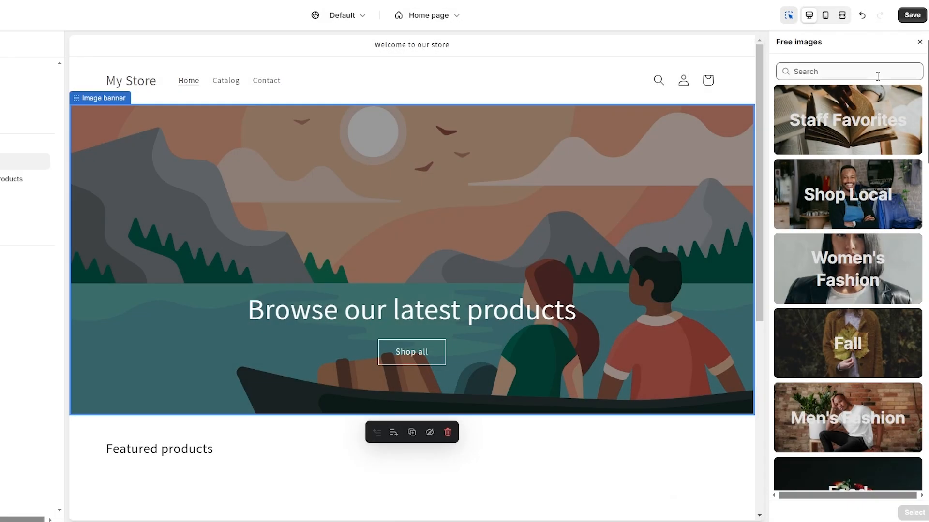
left_click(918, 43)
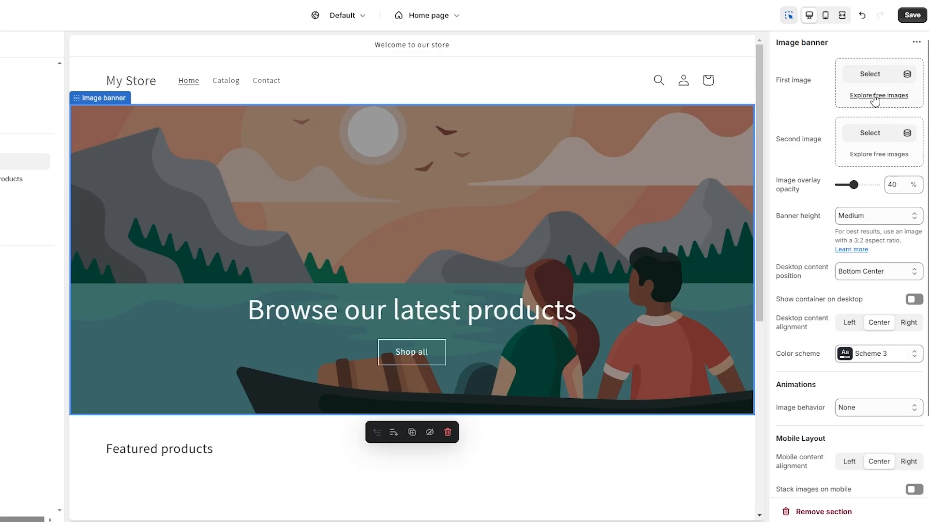
Step: Browse the free image categories available for the Image banner's first image
left_click(874, 97)
scroll(860, 273, "down", 5)
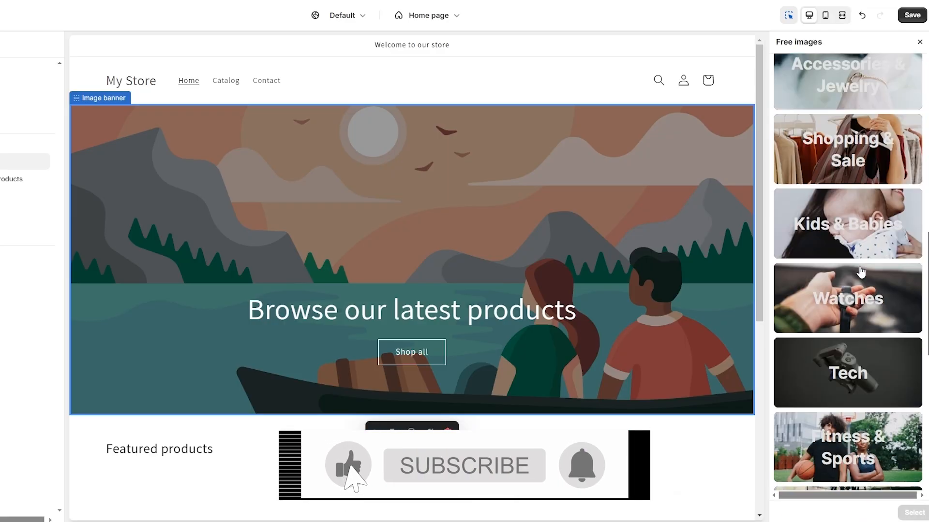
scroll(860, 273, "down", 10)
scroll(864, 284, "up", 8)
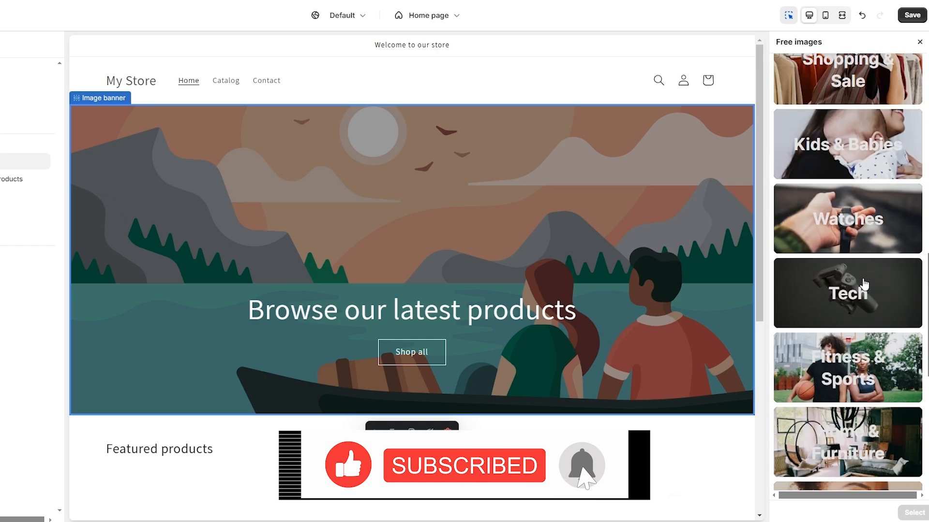
scroll(864, 283, "up", 3)
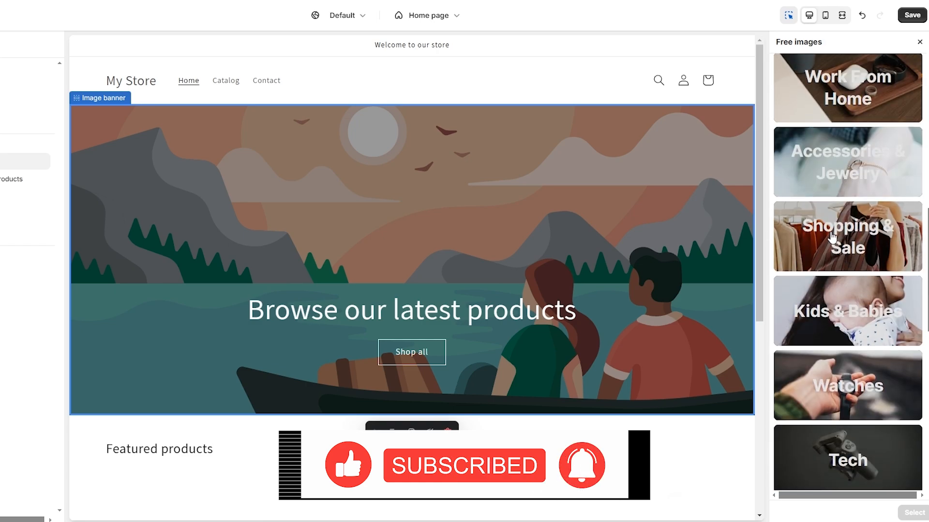
scroll(832, 237, "up", 6)
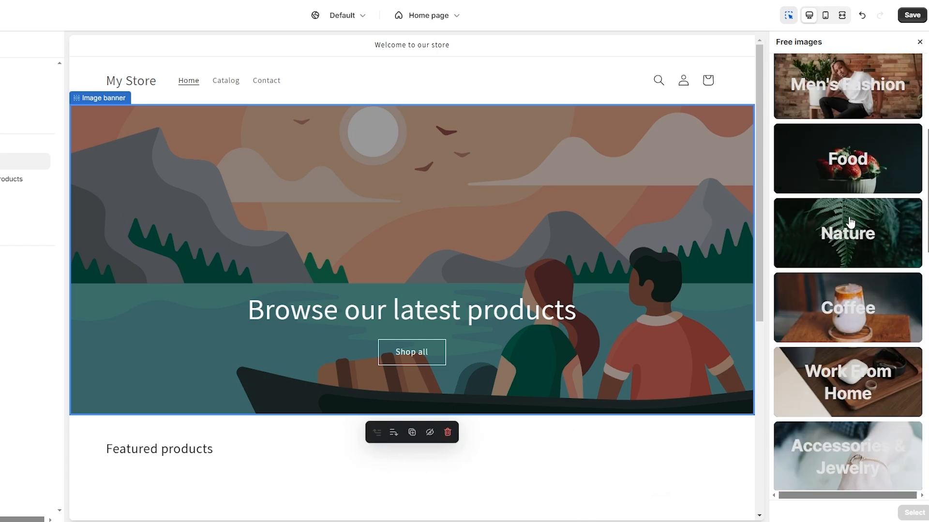
scroll(856, 290, "up", 3)
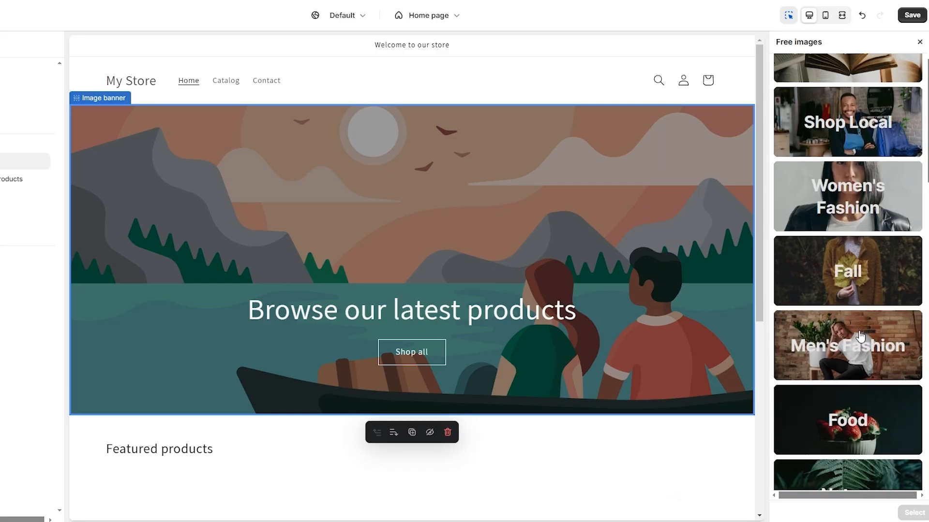
scroll(859, 336, "up", 2)
Step: Search the free images for "shoes" and use the close-up photo of the red, black and white high-top sneaker as the banner's first image
left_click(837, 71)
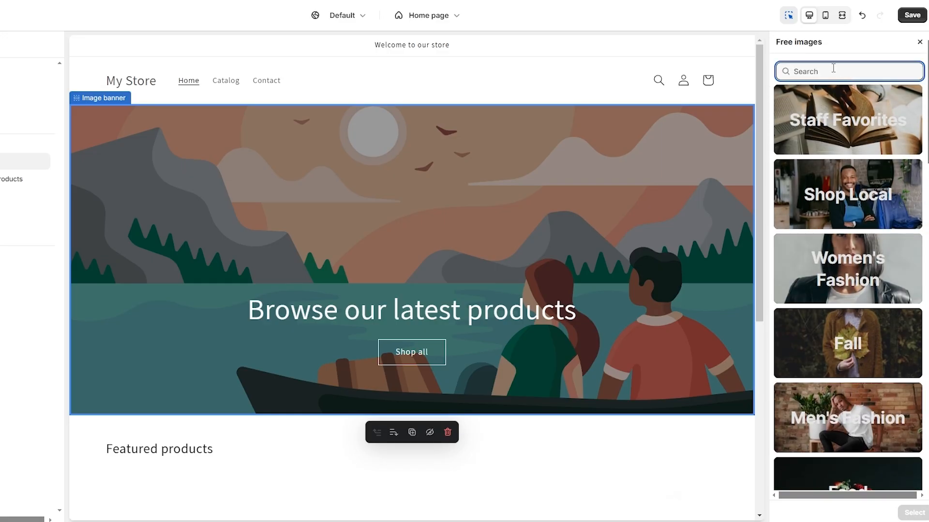
type("shoes")
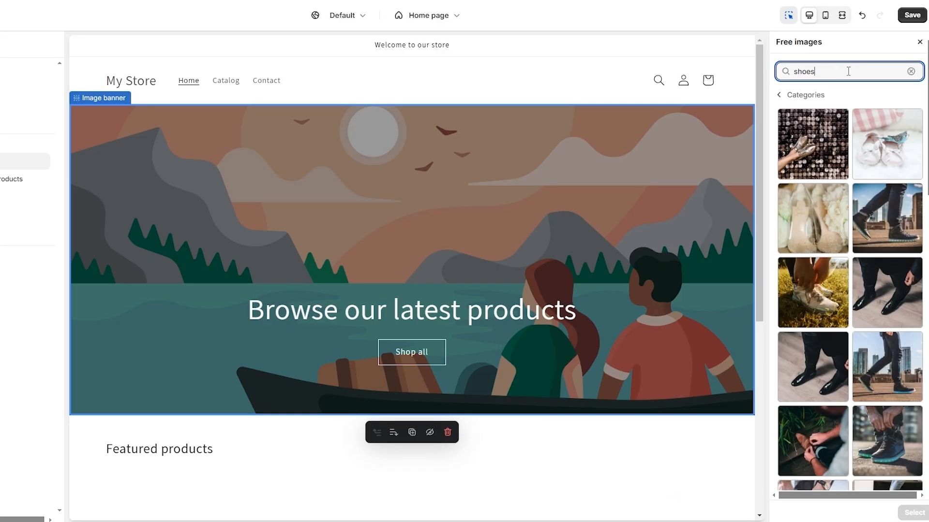
scroll(850, 258, "down", 5)
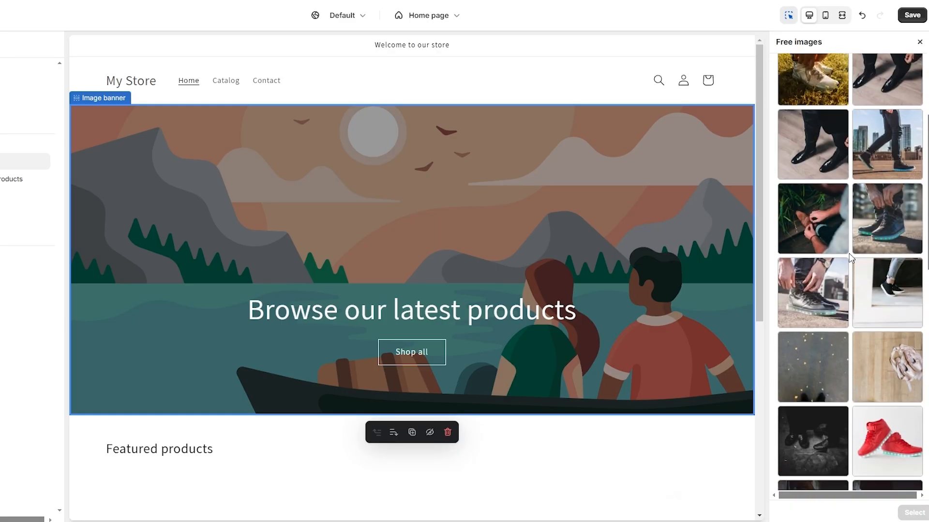
scroll(849, 257, "down", 6)
scroll(850, 258, "down", 3)
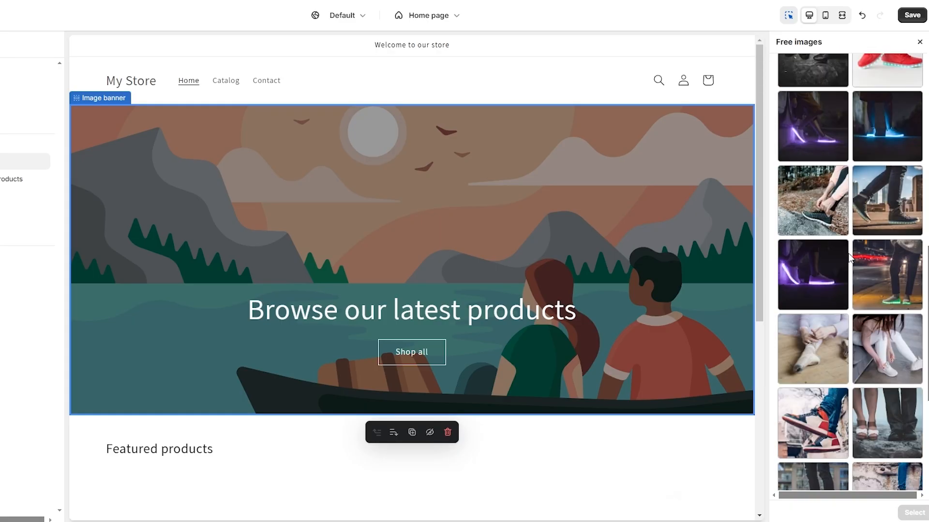
scroll(850, 258, "down", 5)
scroll(821, 278, "up", 1)
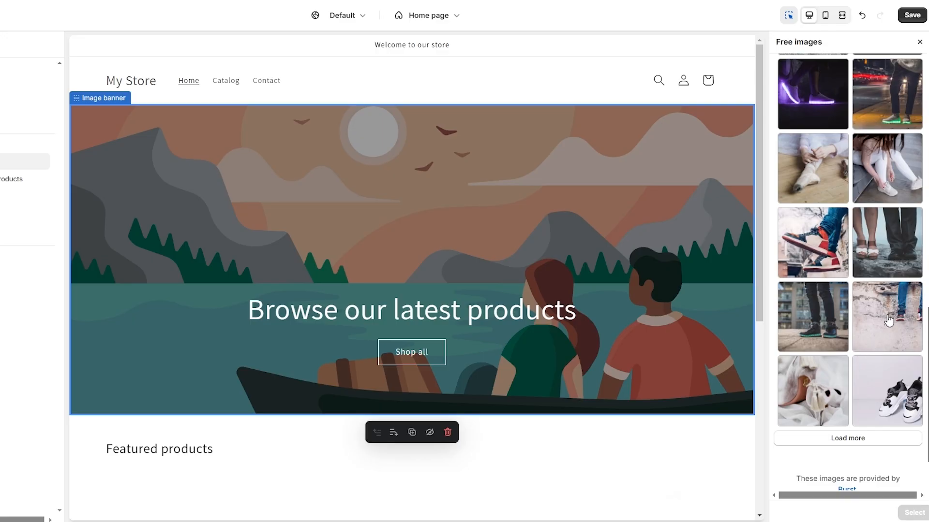
left_click(846, 263)
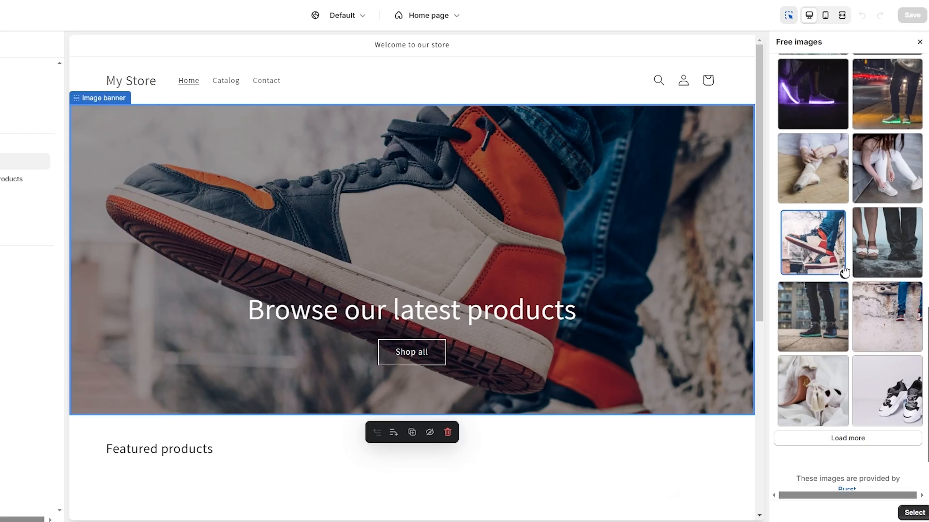
scroll(685, 379, "down", 2)
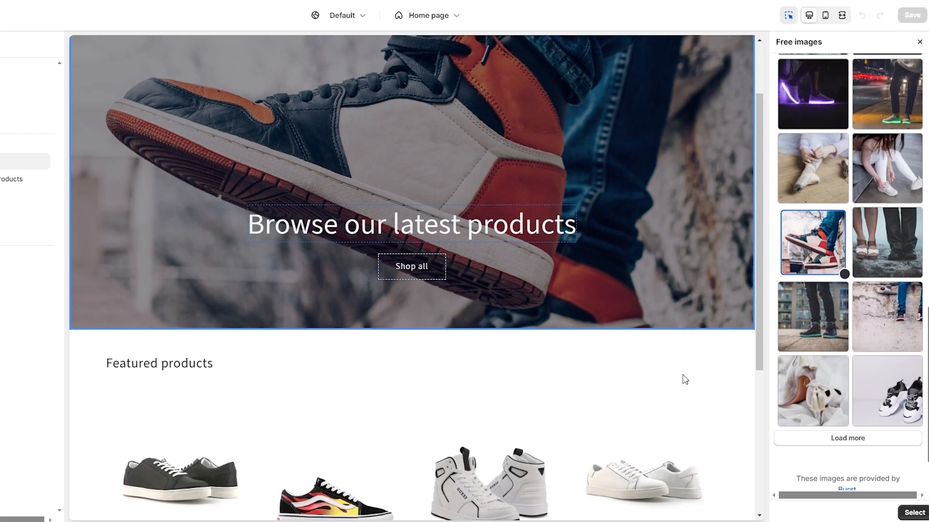
scroll(685, 380, "up", 2)
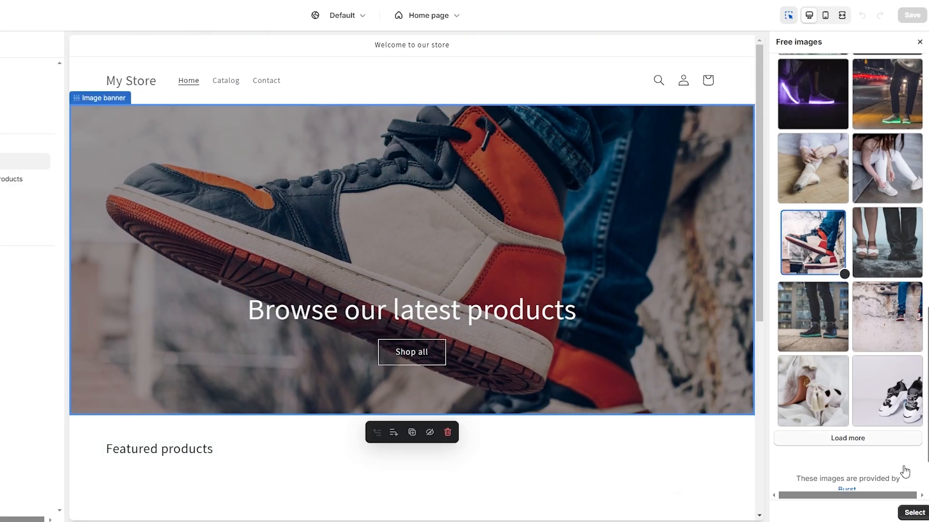
scroll(904, 471, "down", 2)
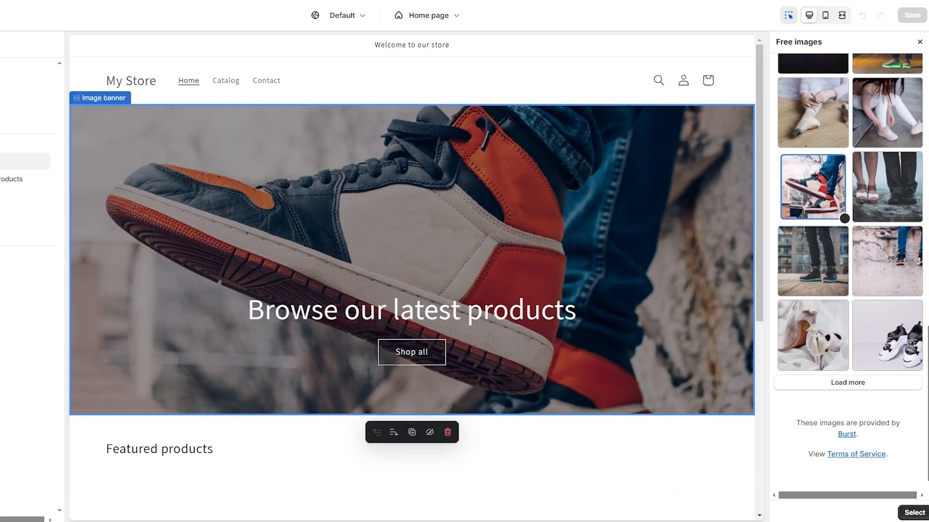
left_click(912, 513)
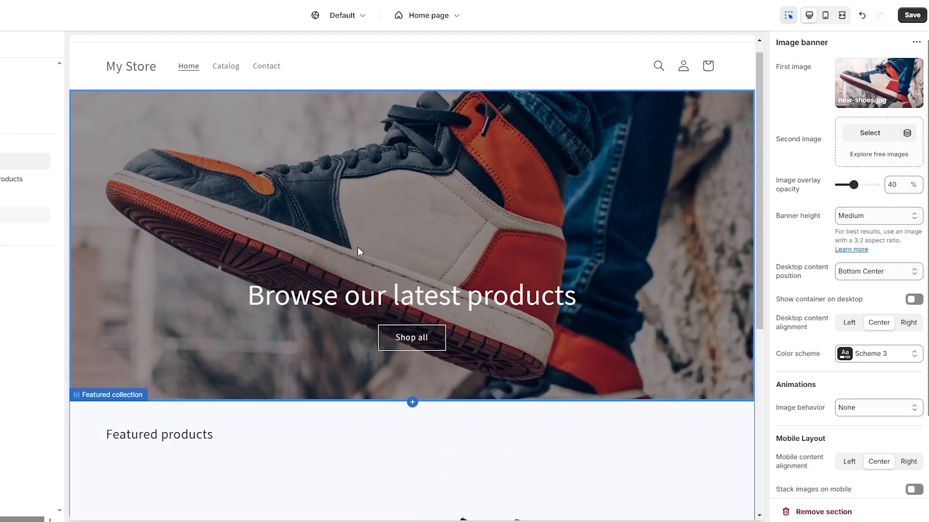
Step: Add a Collapsible content section to the home page template below the featured products
scroll(358, 248, "down", 5)
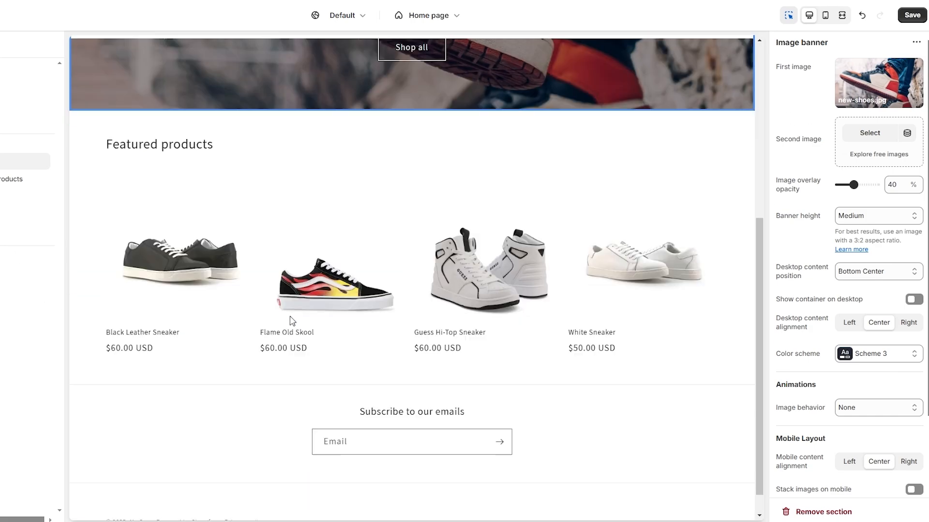
scroll(292, 321, "down", 1)
left_click(29, 232)
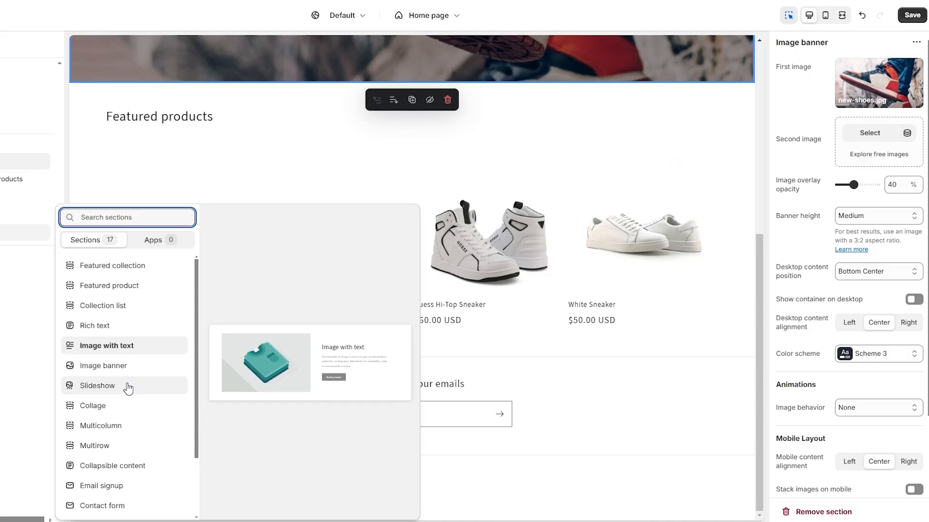
scroll(148, 396, "down", 1)
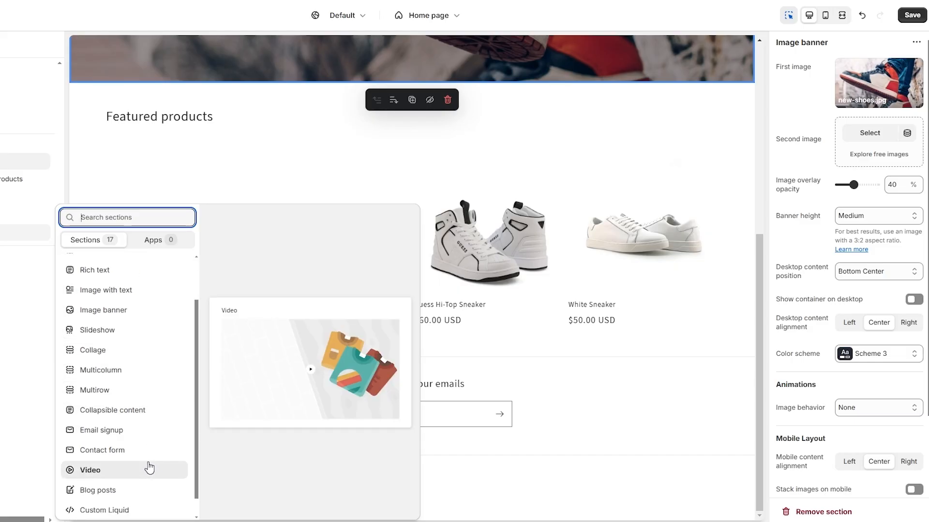
scroll(154, 474, "down", 1)
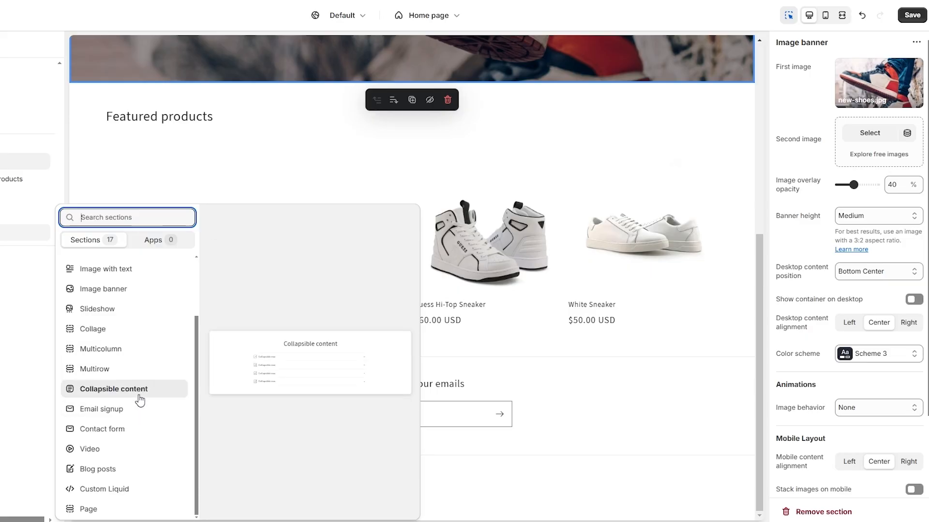
left_click(115, 391)
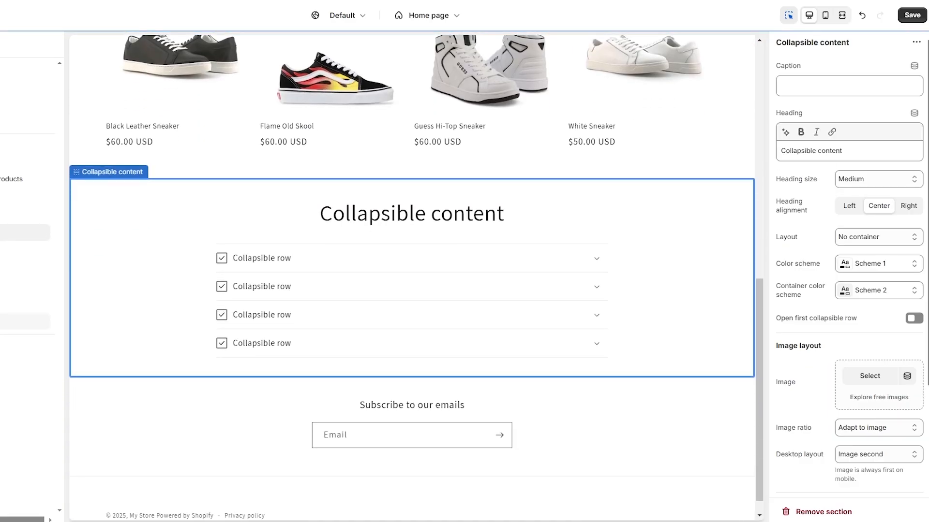
Step: Add a Multicolumn section and a Video section to the home page template below the Collapsible content
left_click(24, 322)
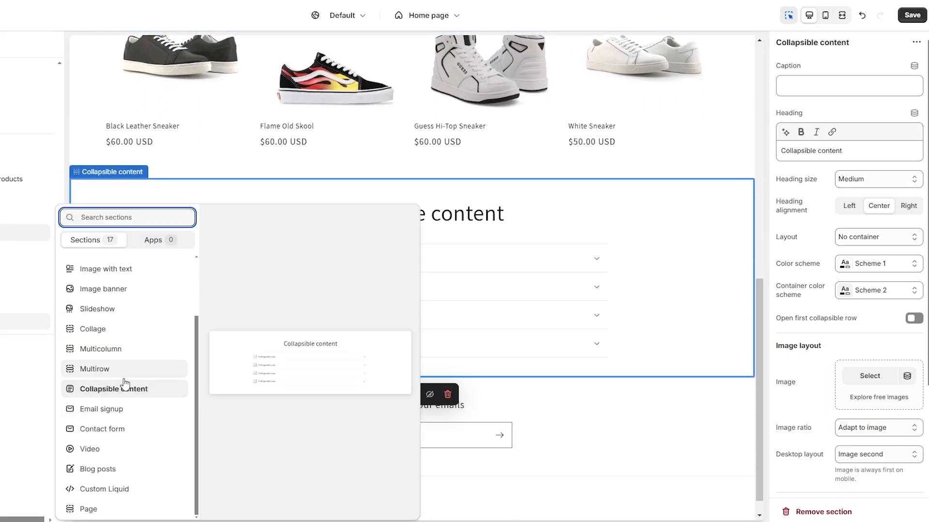
left_click(111, 349)
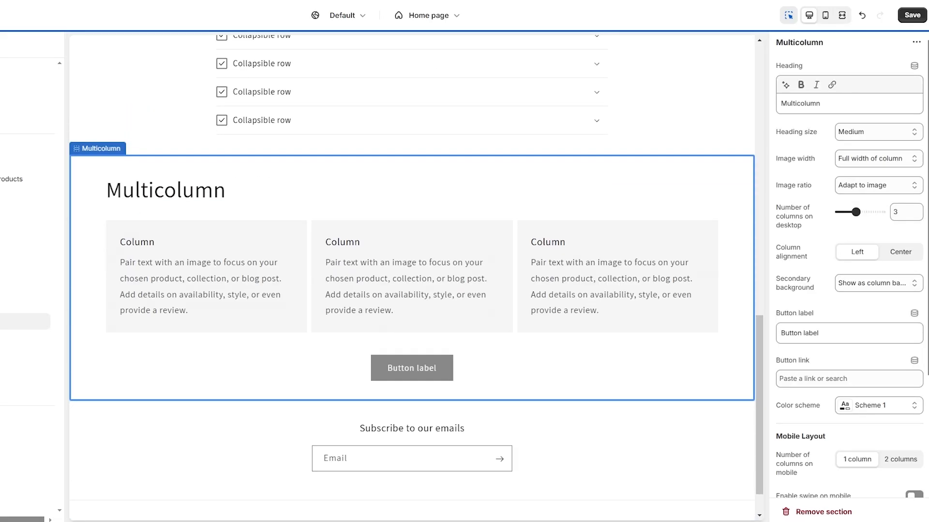
left_click(25, 392)
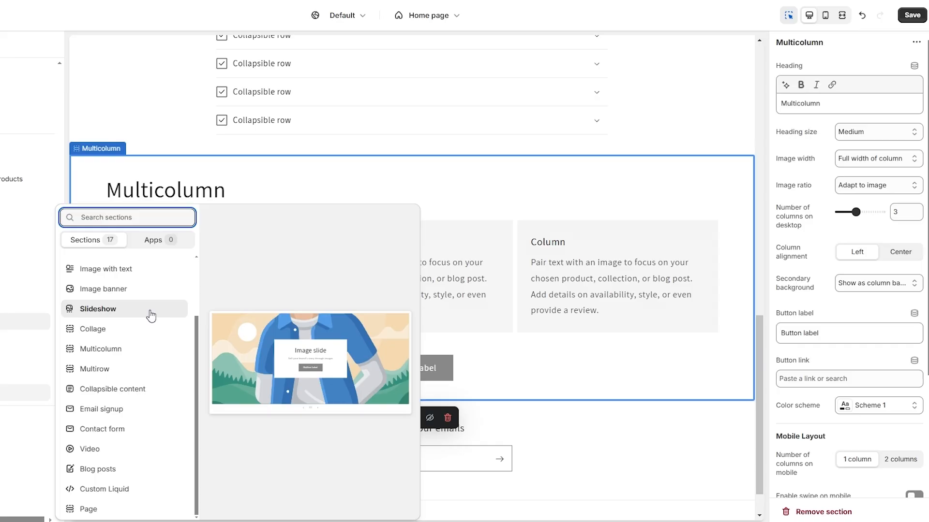
left_click(135, 448)
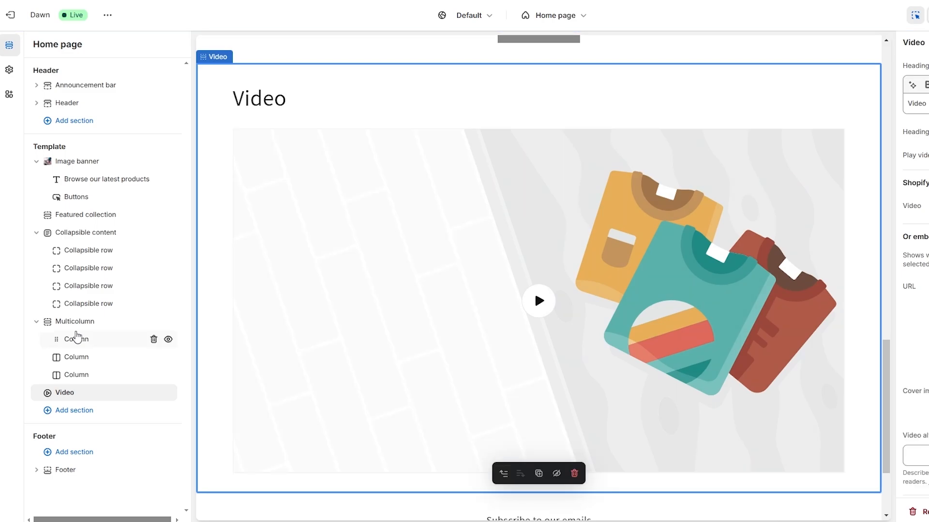
Step: Reorder the template so Video sits directly below Featured collection and Multicolumn sits above Collapsible content
left_click_drag(50, 395, 76, 234)
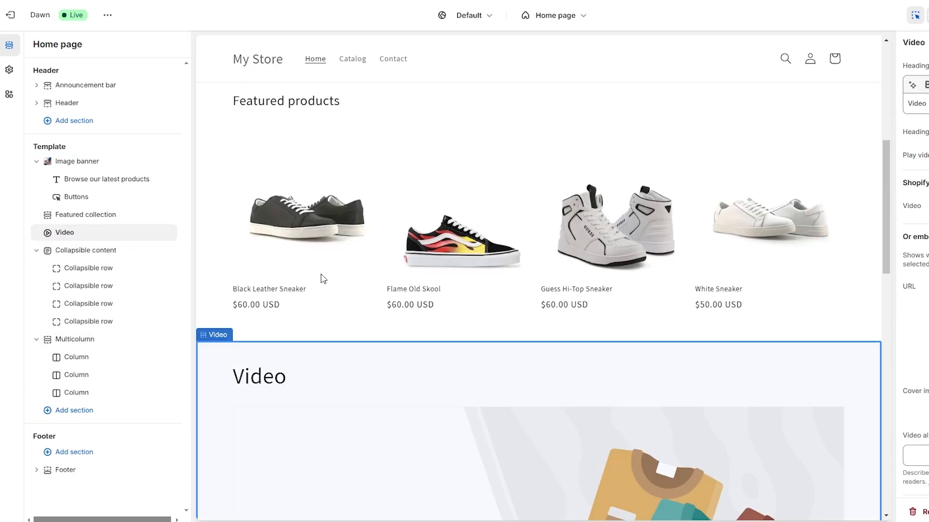
scroll(518, 228, "down", 5)
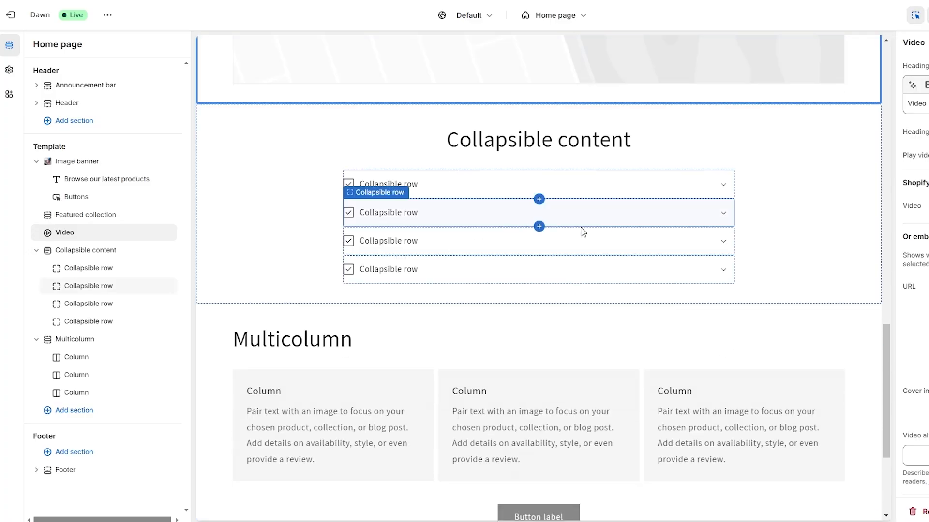
scroll(550, 211, "down", 4)
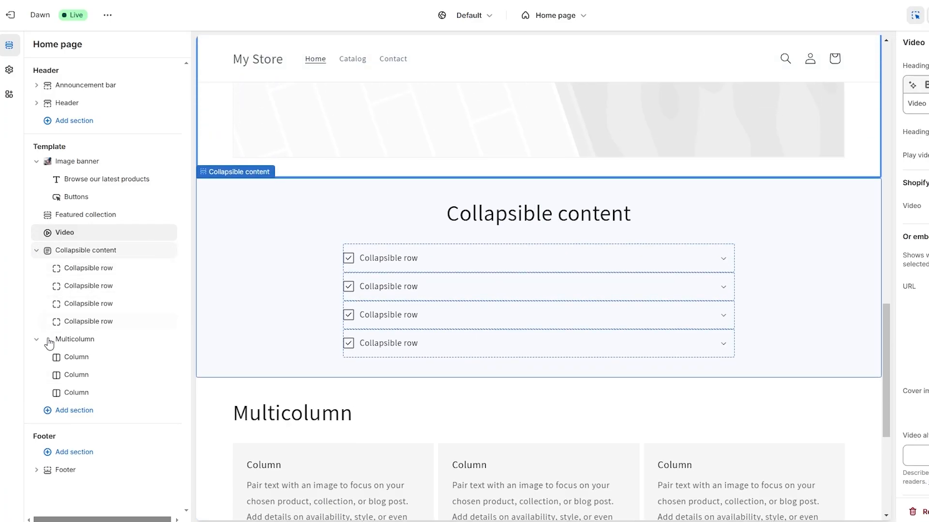
left_click_drag(47, 344, 48, 250)
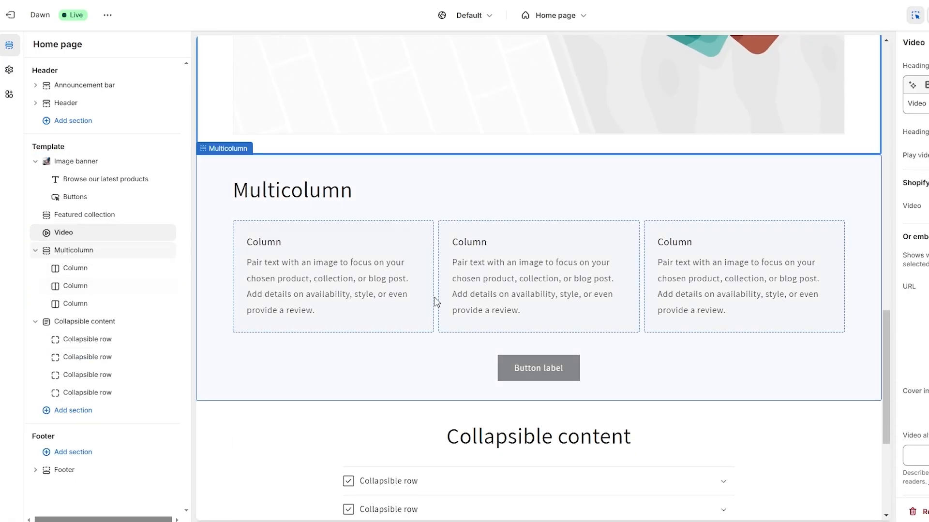
Step: Examine the footer area's available section types and the Footer section's own settings without adding anything
scroll(433, 306, "down", 3)
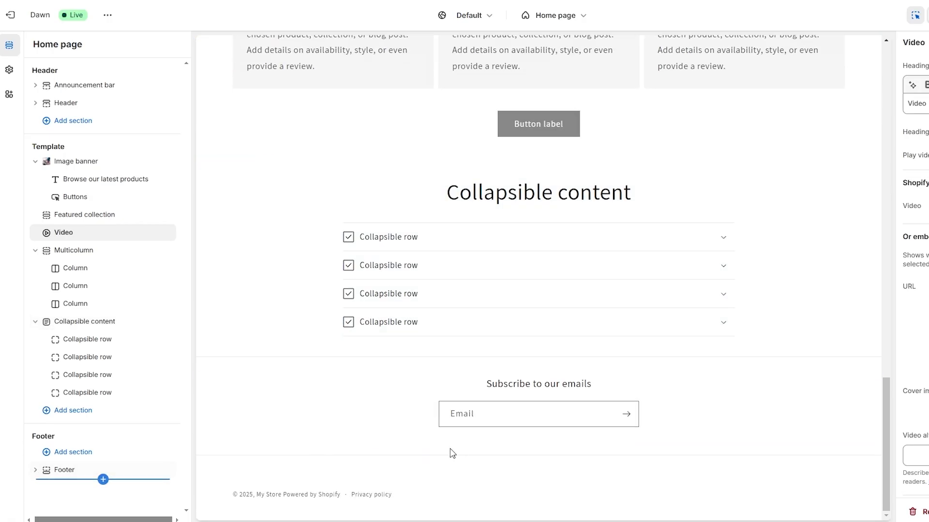
left_click(86, 479)
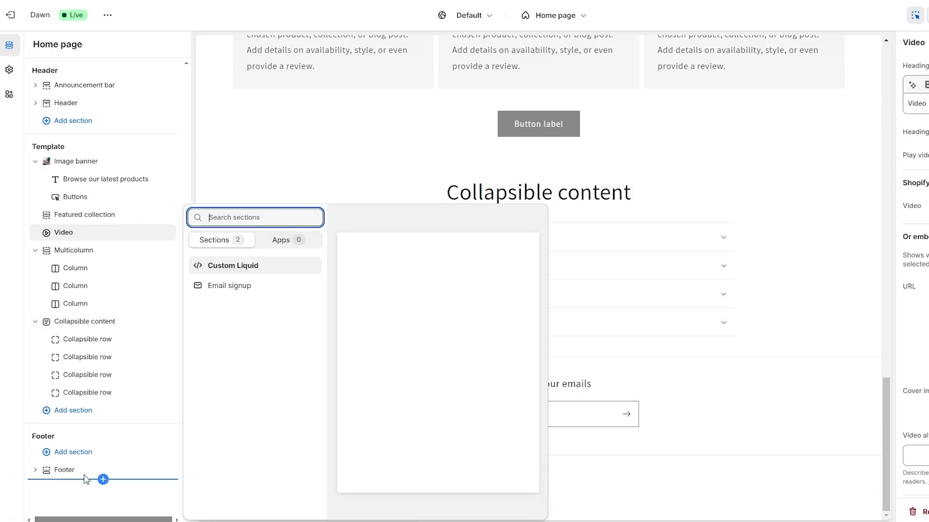
left_click(77, 474)
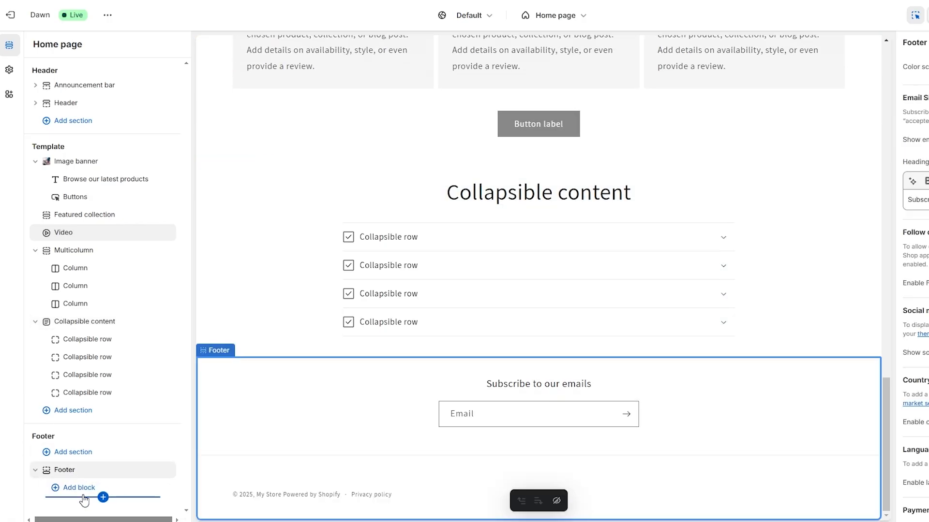
left_click(83, 497)
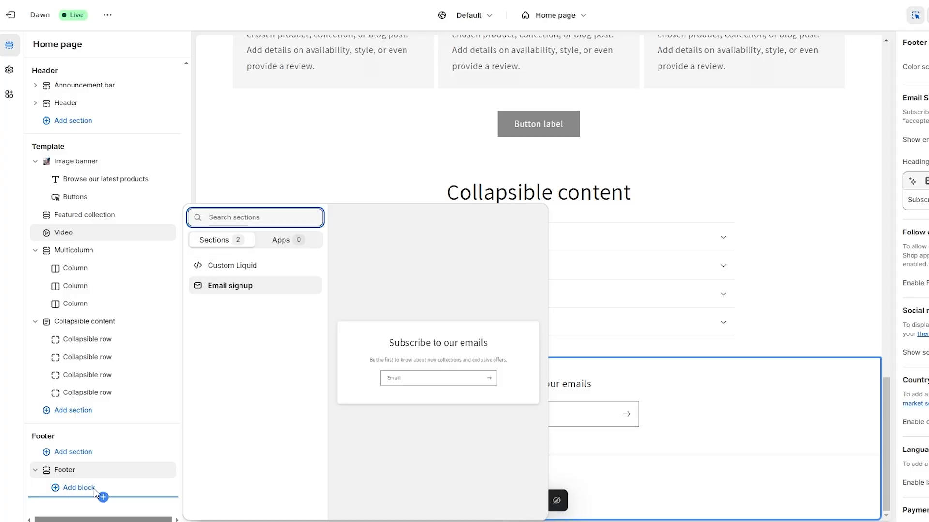
left_click(102, 470)
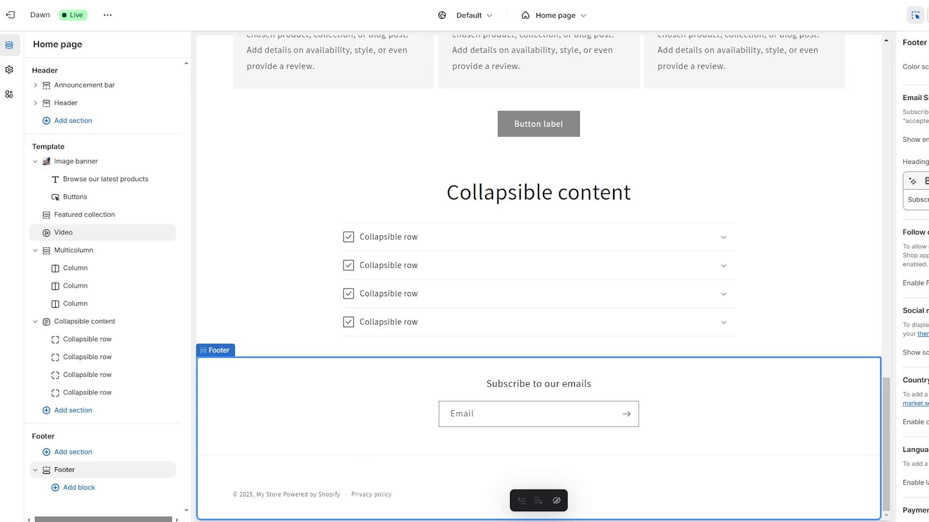
scroll(914, 276, "down", 3)
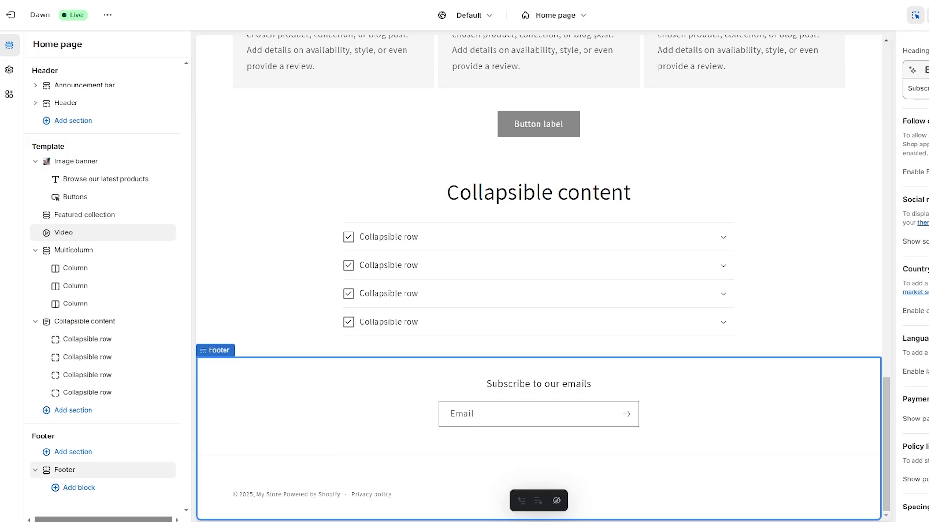
scroll(914, 275, "down", 2)
scroll(914, 275, "up", 6)
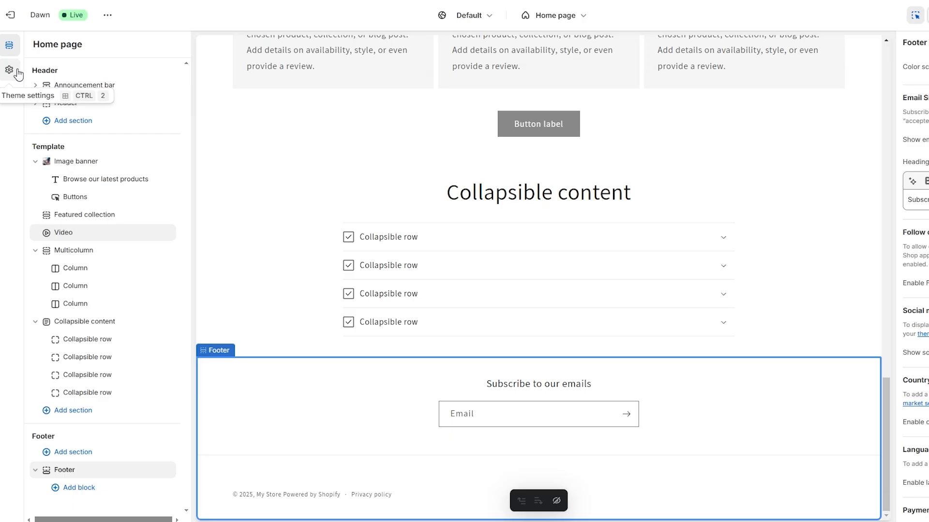
Step: Fill in the theme's social media accounts with facebook.com/shopify, instagram.com/shopify, tiktok.com/shopify and x.com/shopify
left_click(10, 70)
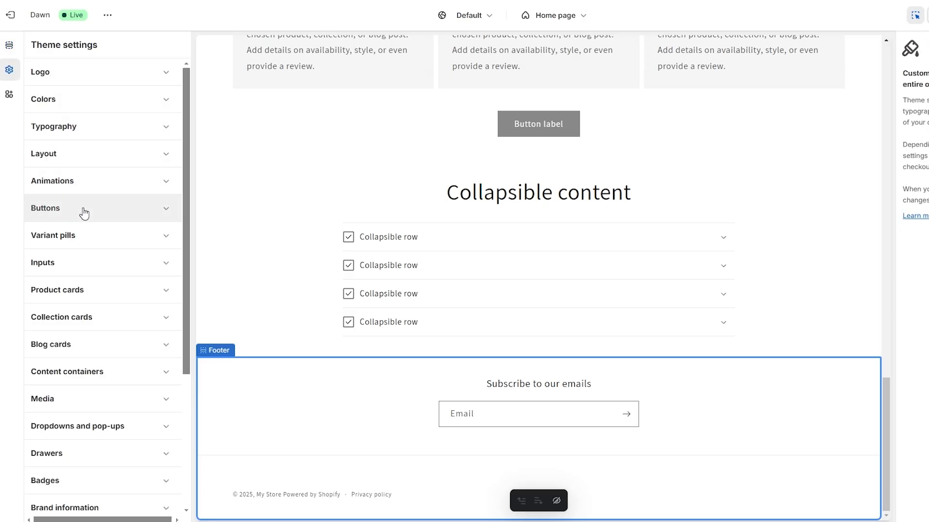
scroll(109, 305, "down", 3)
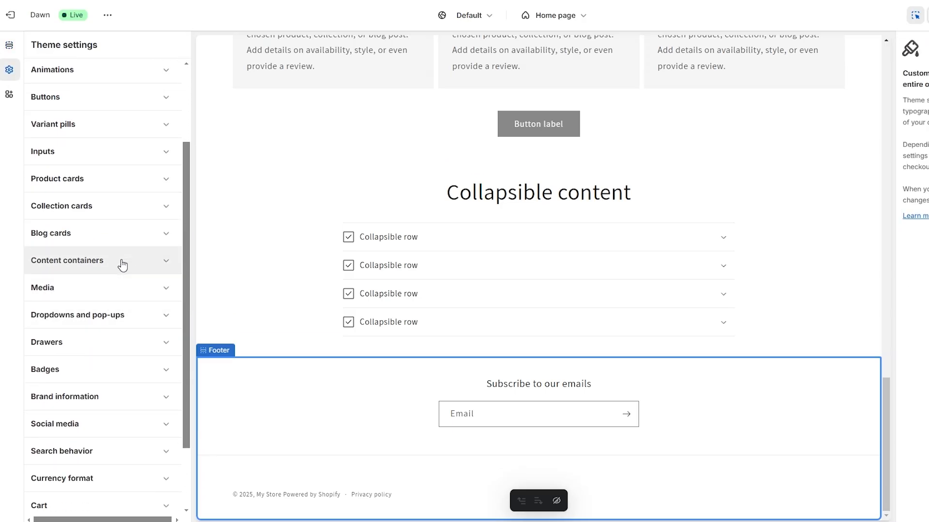
scroll(122, 265, "down", 2)
left_click(166, 339)
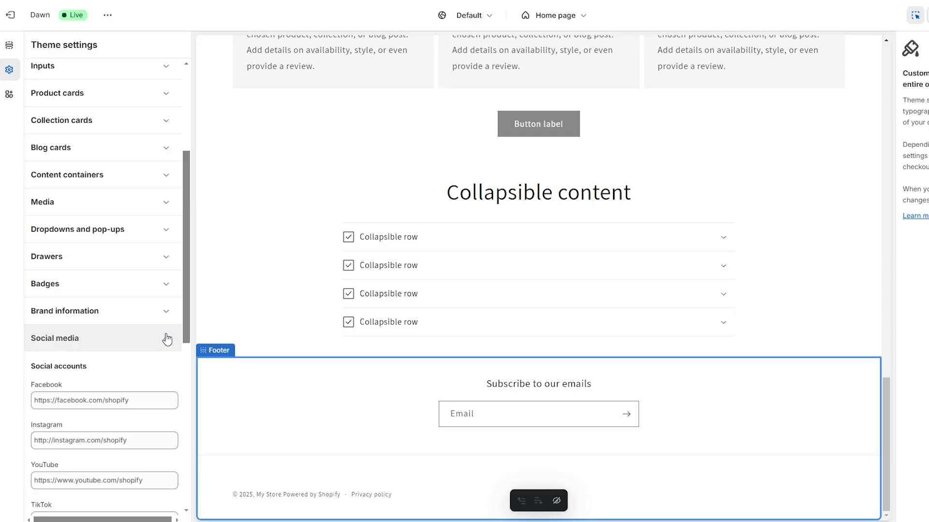
scroll(166, 337, "down", 4)
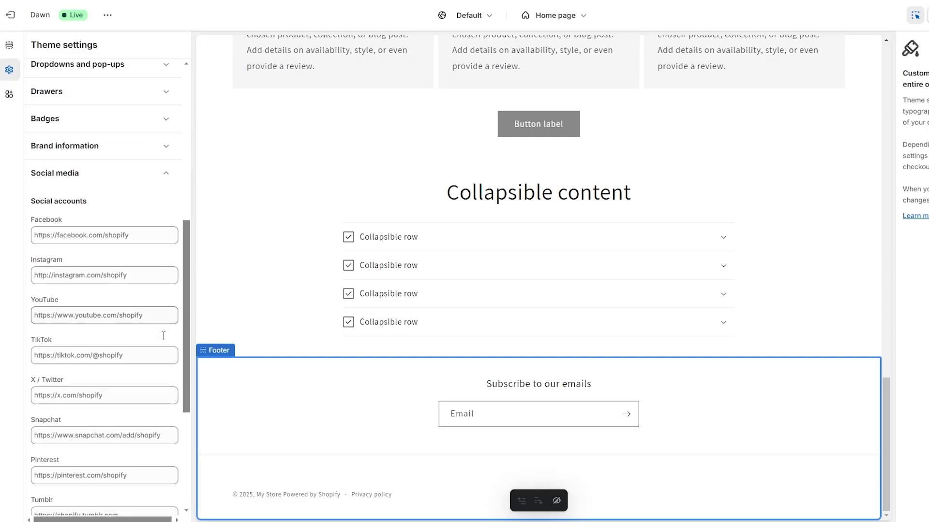
left_click(76, 232)
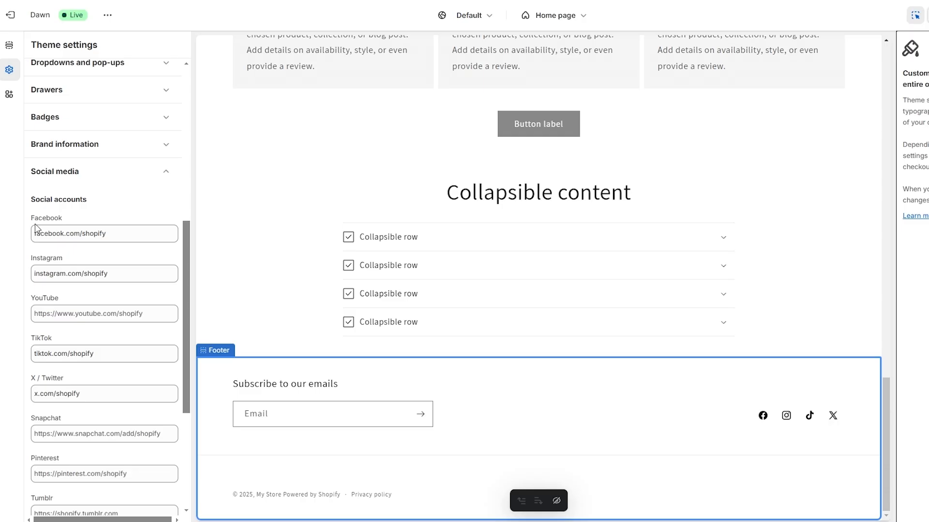
left_click_drag(35, 218, 121, 269)
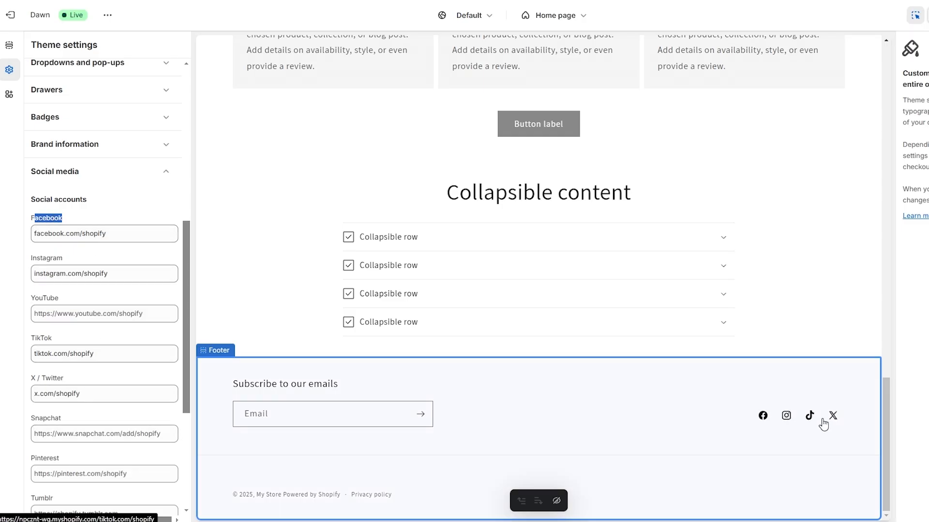
left_click(165, 173)
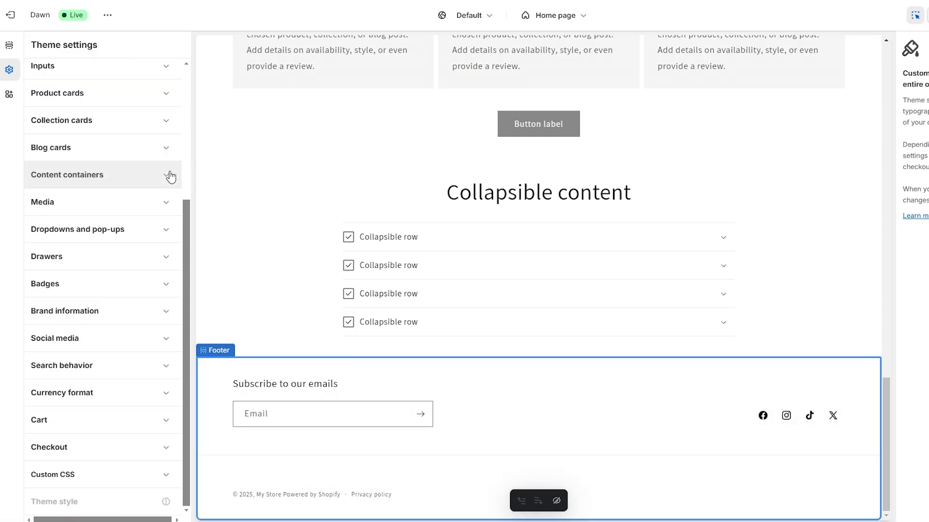
Step: Check the theme's cart options and turn off showing currency codes in the currency format settings
left_click(164, 417)
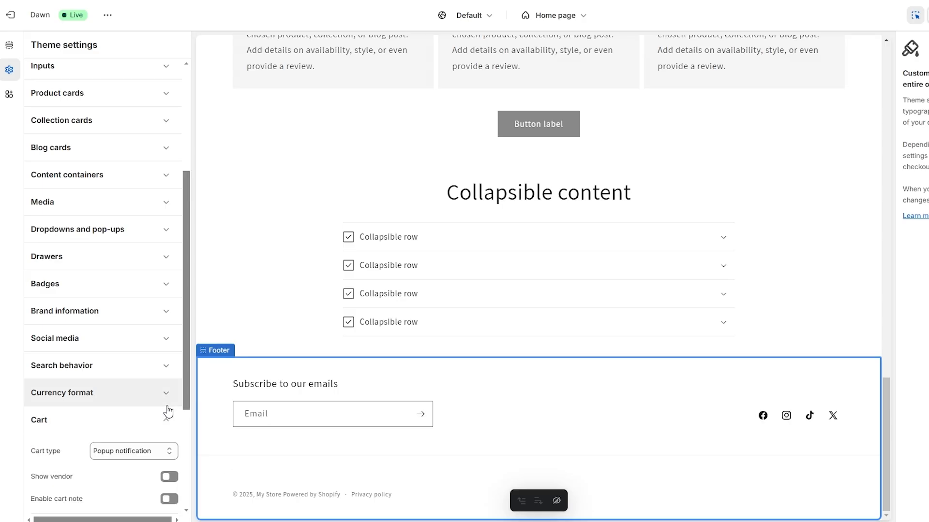
left_click(168, 254)
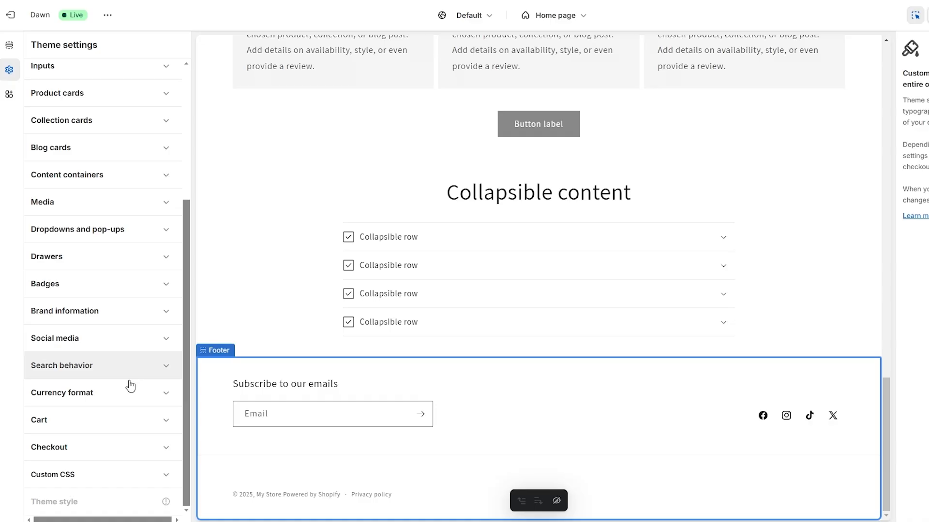
left_click(114, 393)
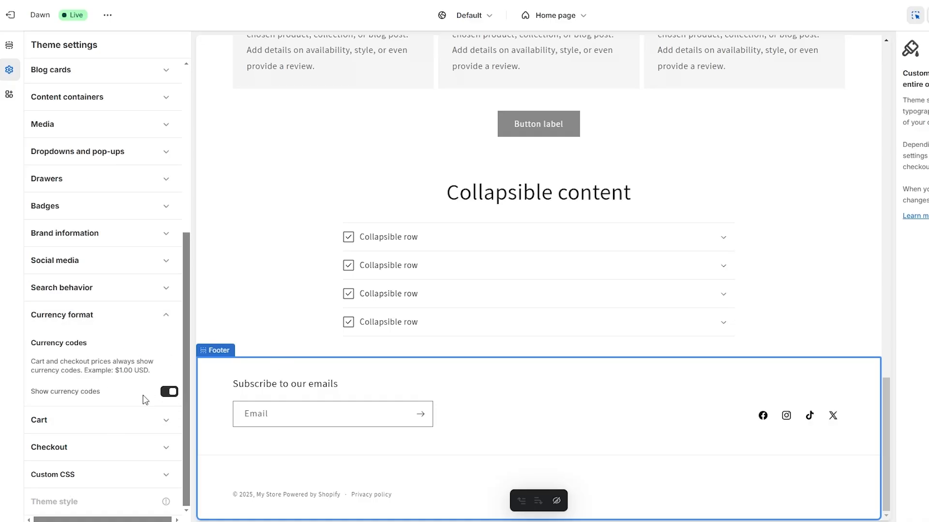
left_click(169, 392)
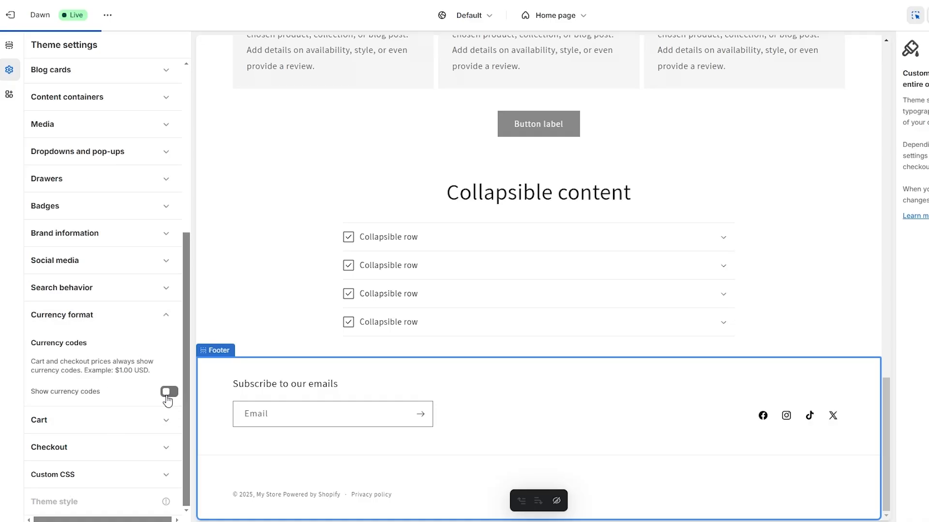
left_click(162, 317)
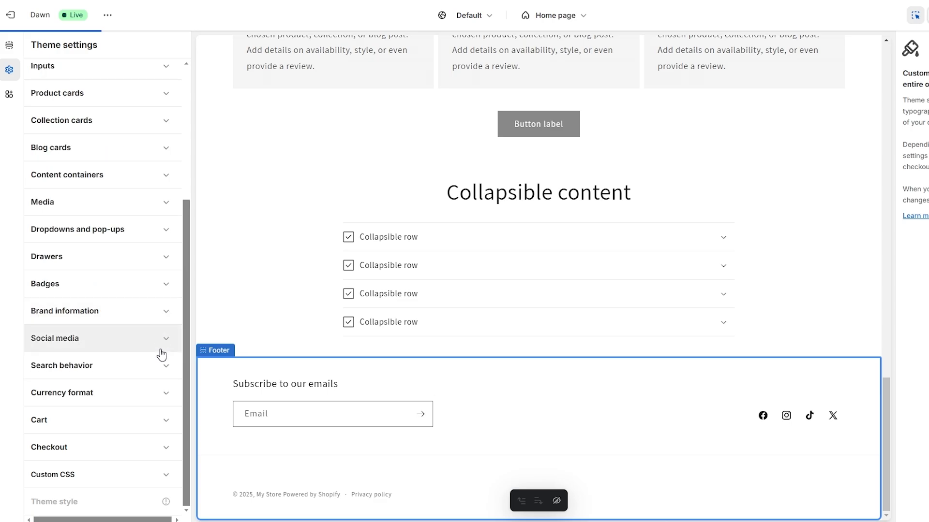
Step: Review the search suggestion, product vendor and product price options in the theme's search behavior settings
left_click(151, 370)
scroll(126, 334, "down", 2)
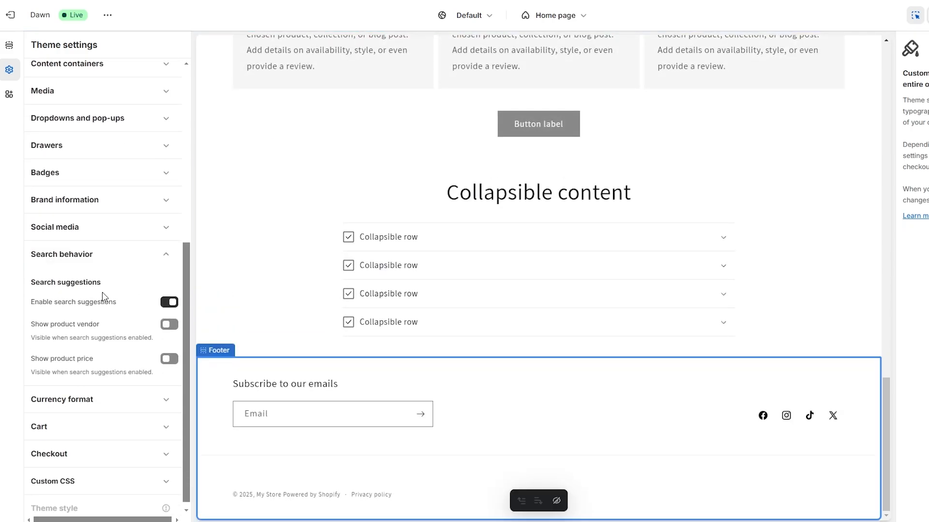
left_click_drag(68, 331, 90, 361)
left_click(130, 254)
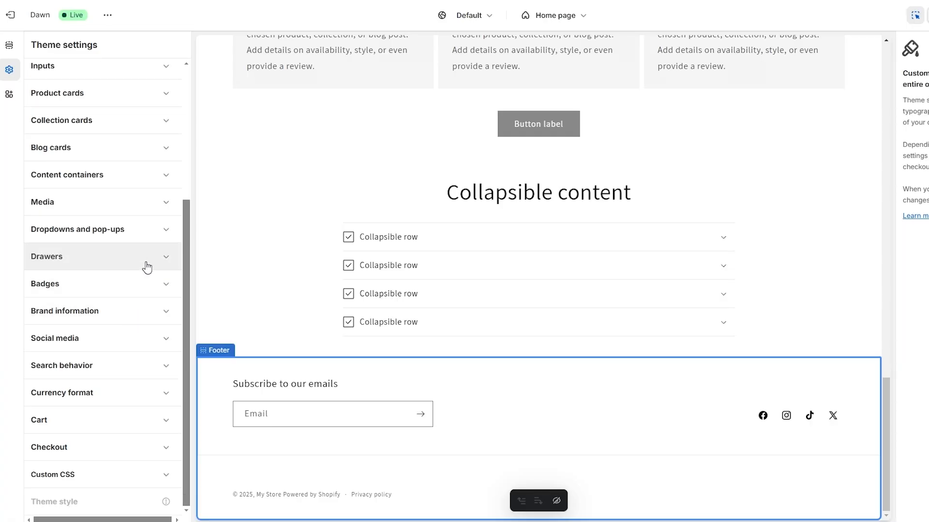
Step: Look through the theme's Media, Collection cards and Product cards settings, and review the home page preview
left_click(155, 213)
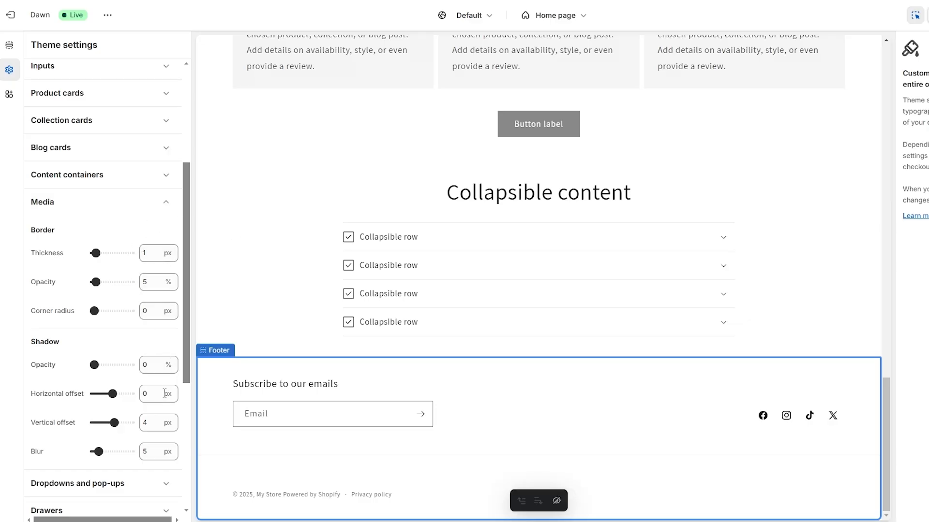
scroll(174, 338, "up", 3)
left_click(167, 310)
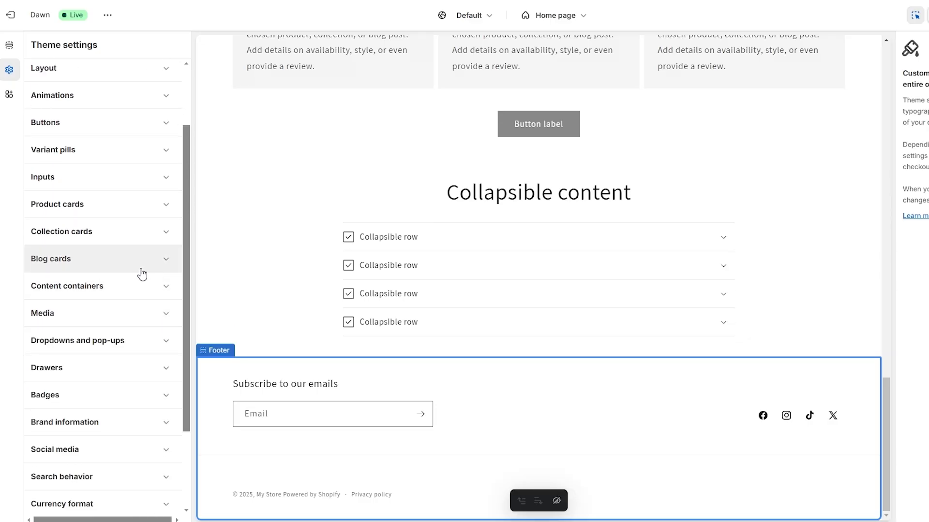
left_click(149, 237)
left_click(149, 236)
left_click(152, 215)
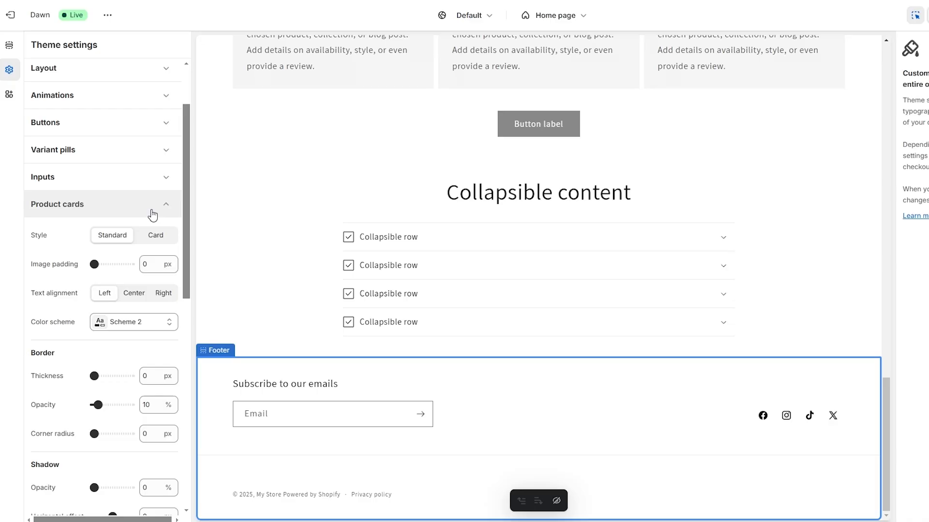
left_click(152, 214)
scroll(133, 296, "up", 2)
scroll(121, 251, "down", 4)
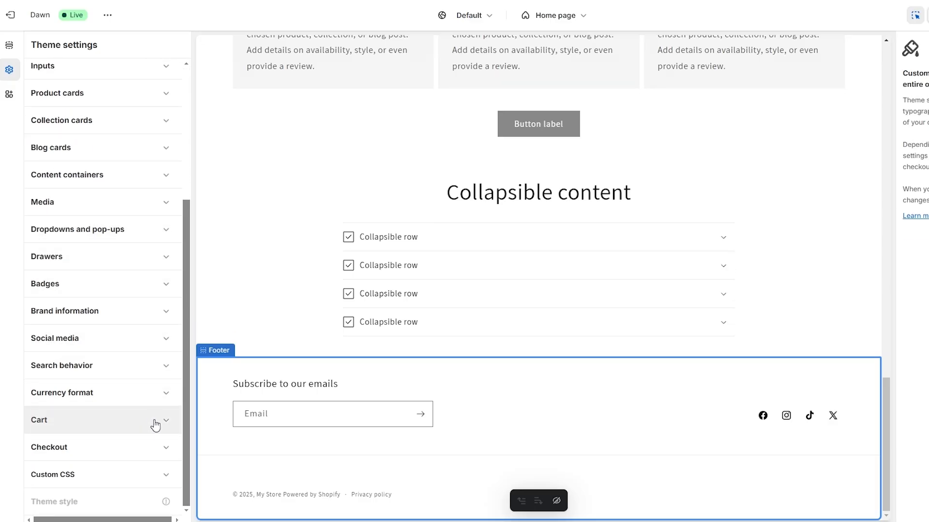
scroll(421, 410, "up", 5)
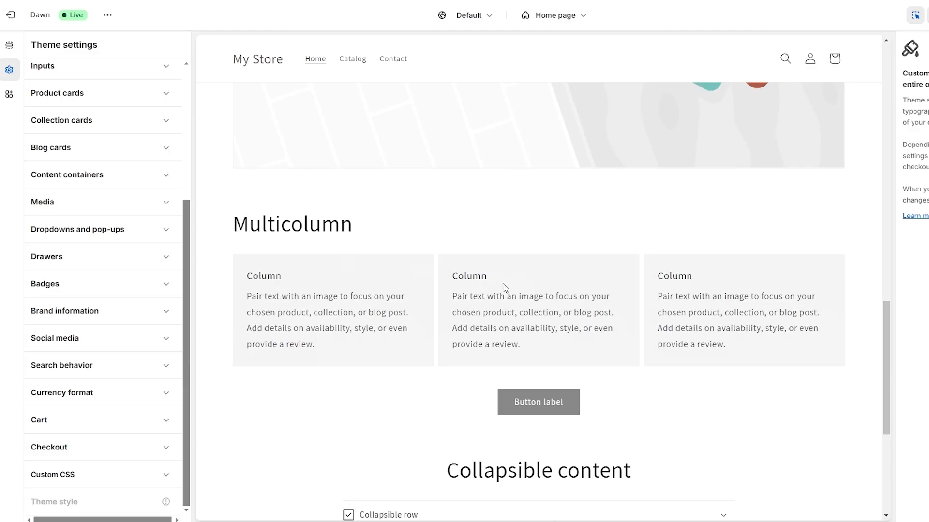
scroll(505, 288, "down", 4)
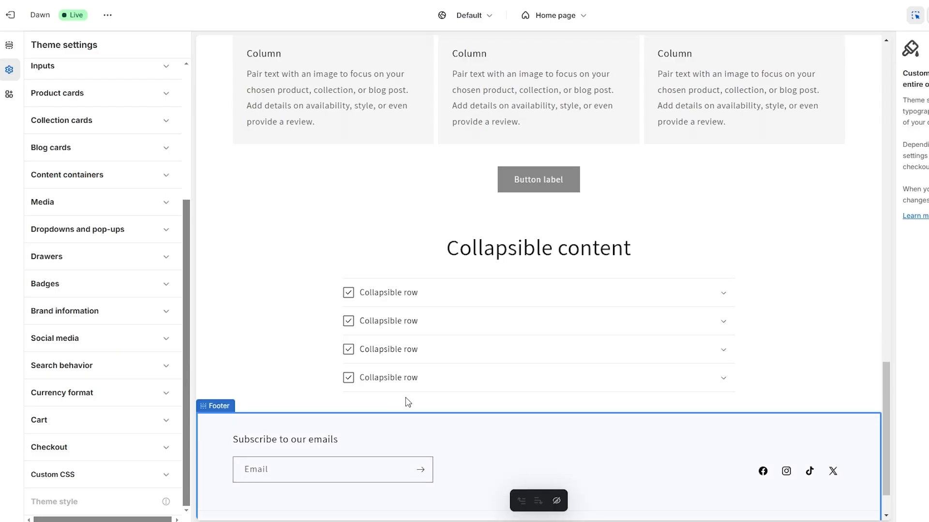
Step: Return to the home page's section list and look over the sections in the preview
scroll(99, 310, "up", 4)
left_click(9, 45)
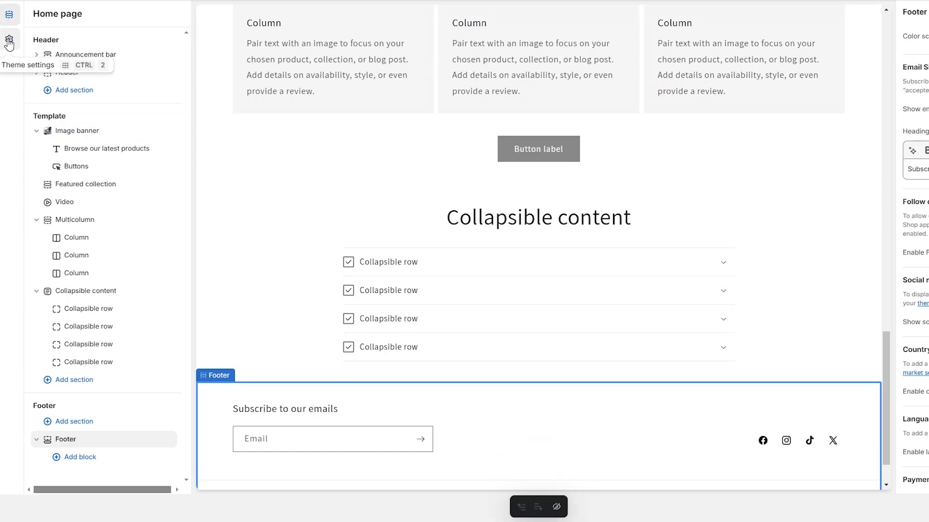
scroll(384, 310, "up", 8)
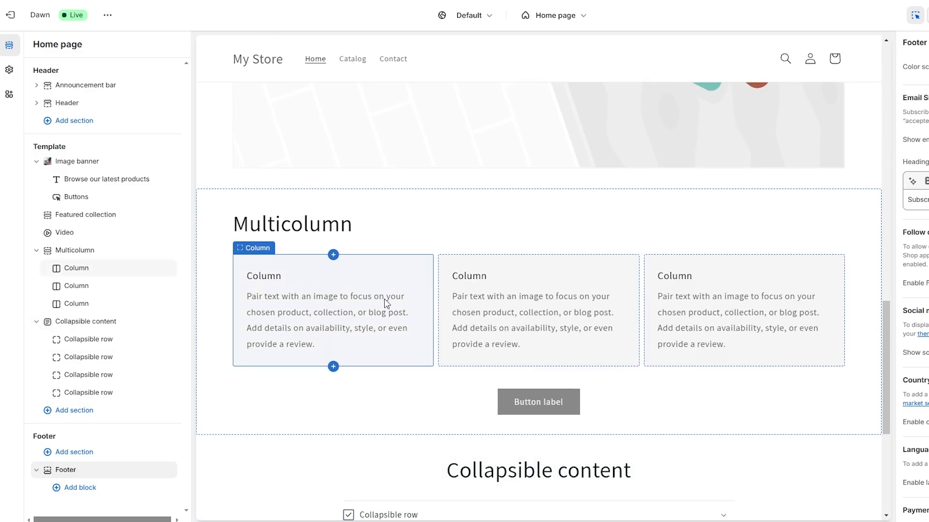
scroll(547, 327, "up", 5)
scroll(573, 326, "down", 5)
Step: Try to upload the vecteezy blue sneakers MP4 file as the Video section's Shopify-hosted video
left_click(572, 328)
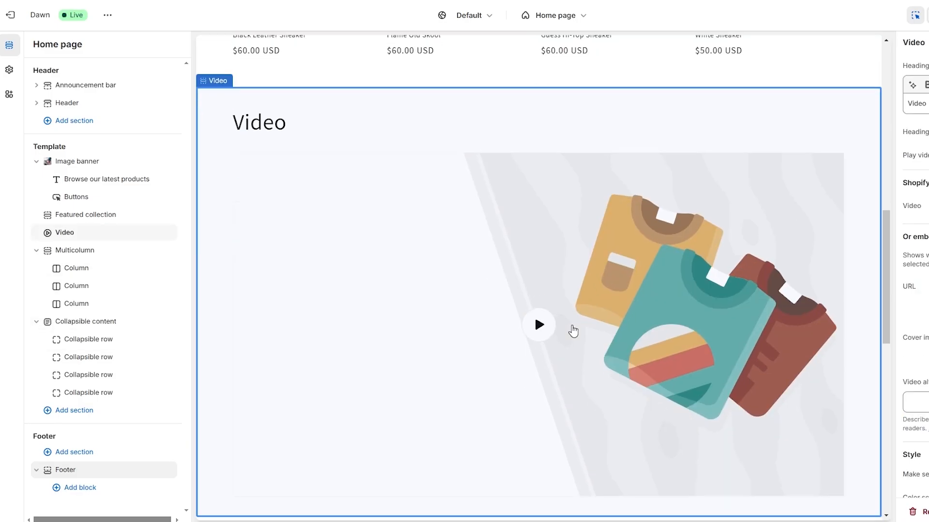
scroll(914, 271, "down", 3)
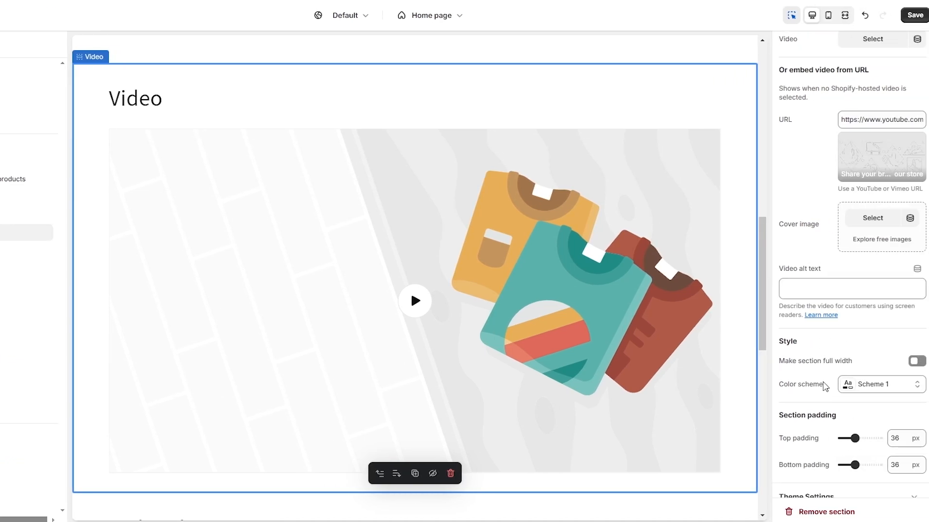
scroll(837, 303, "up", 3)
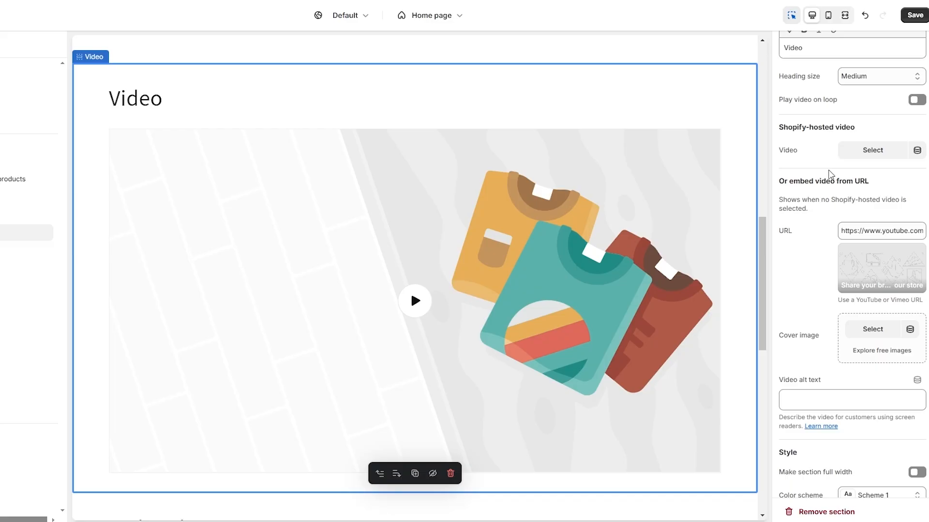
left_click(851, 150)
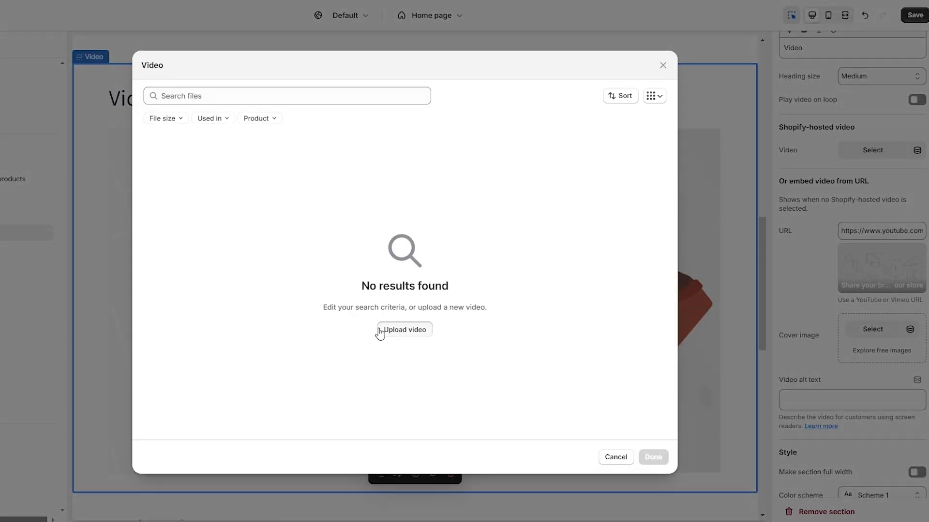
left_click(394, 330)
left_click(222, 314)
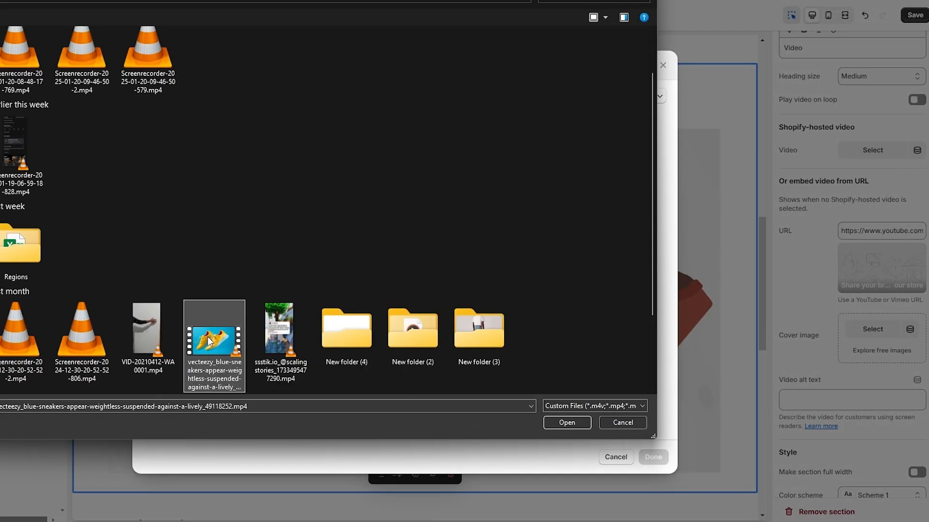
double_click(222, 314)
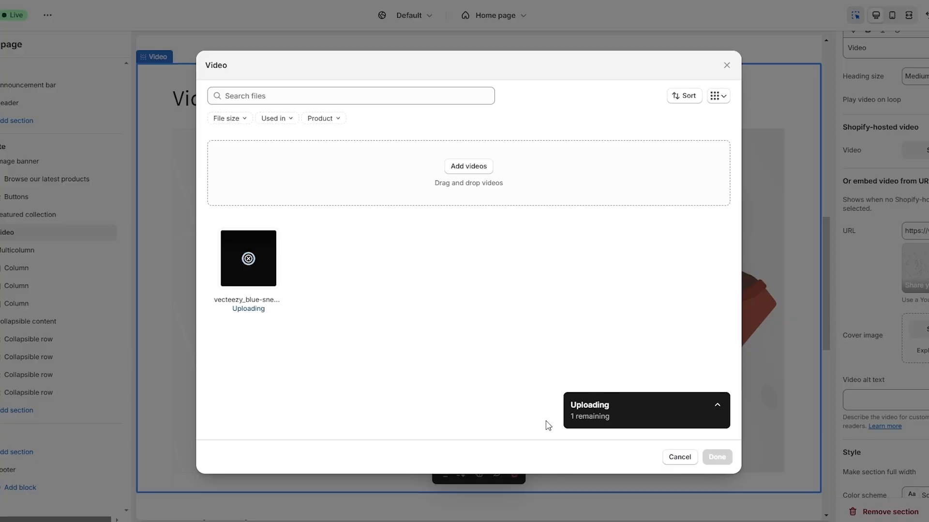
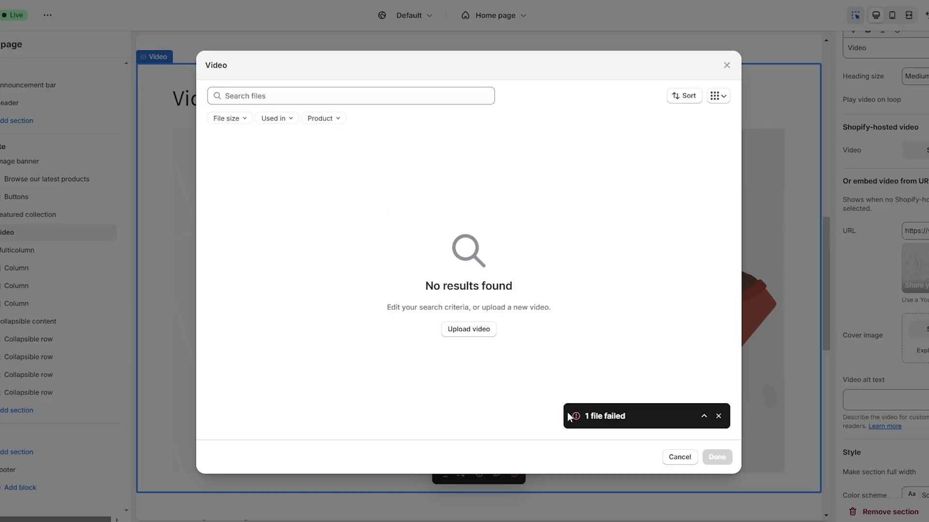
Step: Read the details of the video upload error, dismiss the notice and close the video picker
left_click(697, 419)
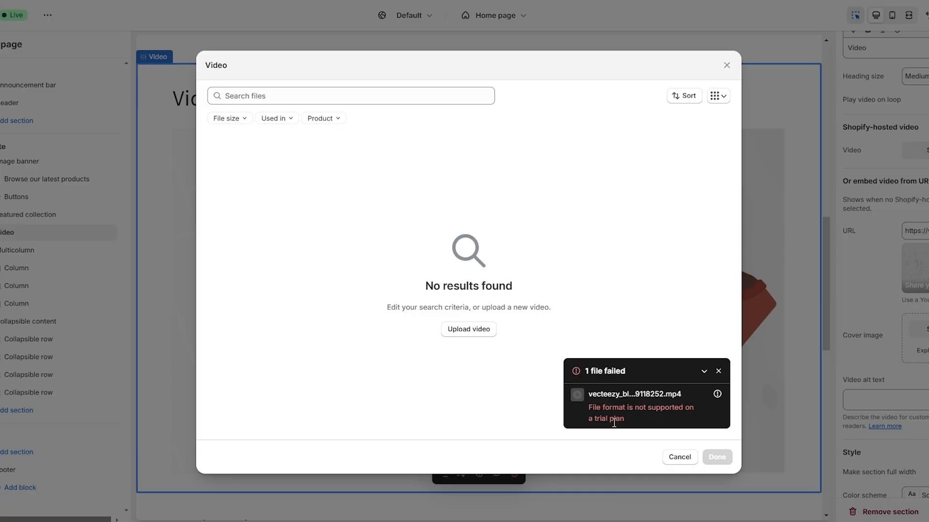
left_click_drag(614, 402, 687, 415)
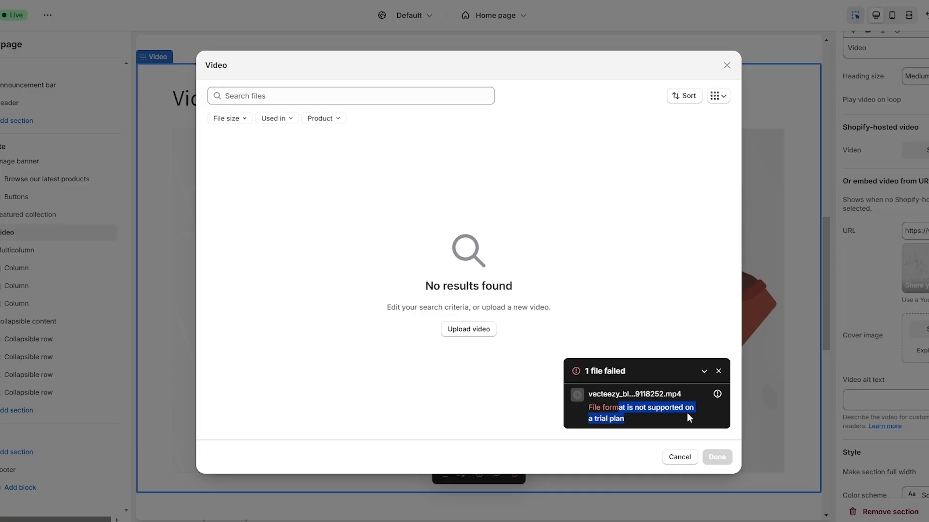
left_click(718, 371)
left_click(726, 65)
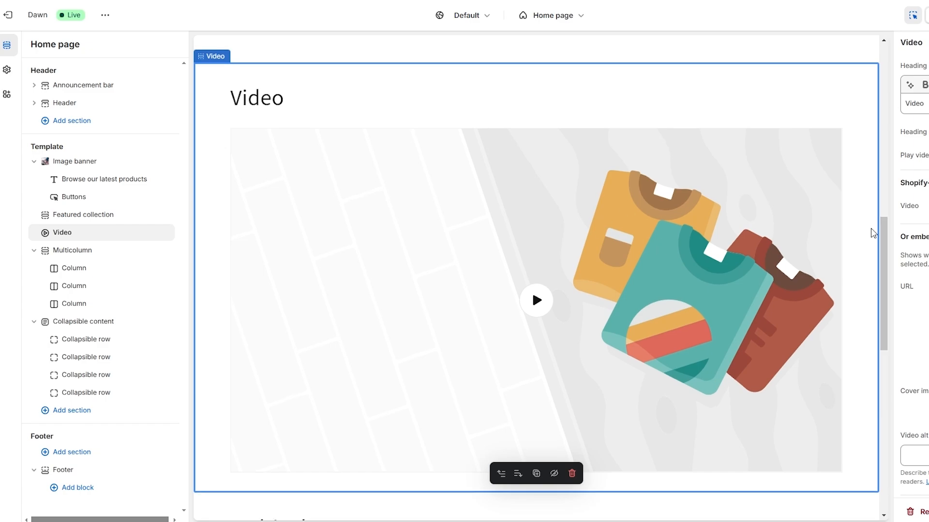
Step: Play and pause the embedded YouTube video in the home page preview to check the Video section
scroll(872, 230, "down", 5)
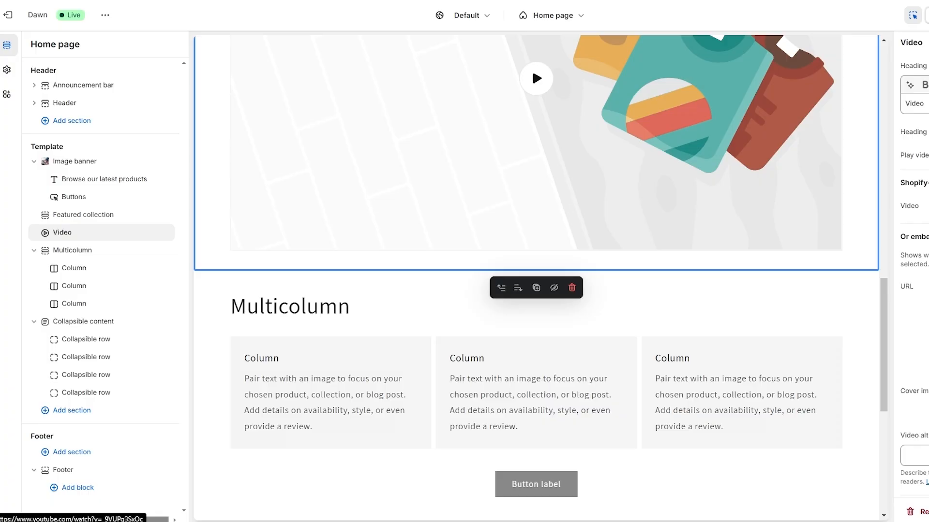
scroll(555, 187, "up", 5)
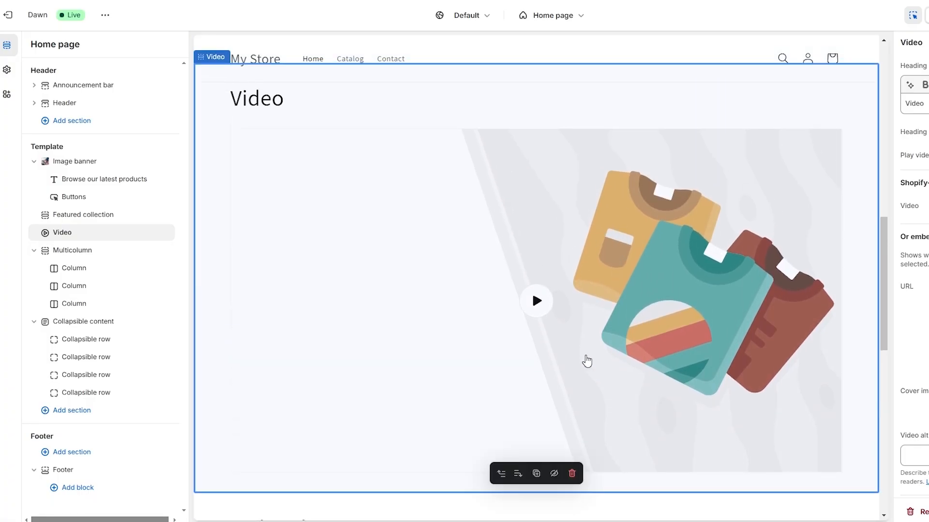
left_click(530, 301)
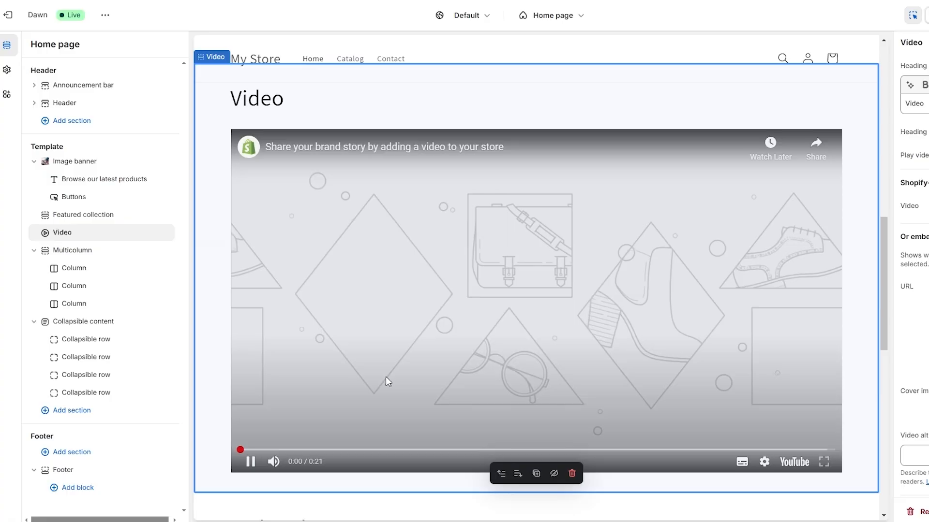
left_click(387, 375)
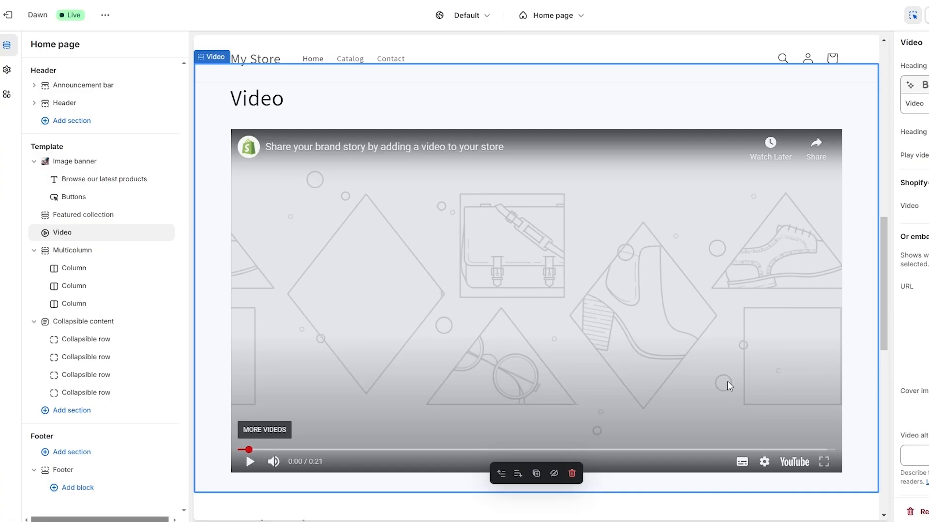
scroll(206, 249, "up", 4)
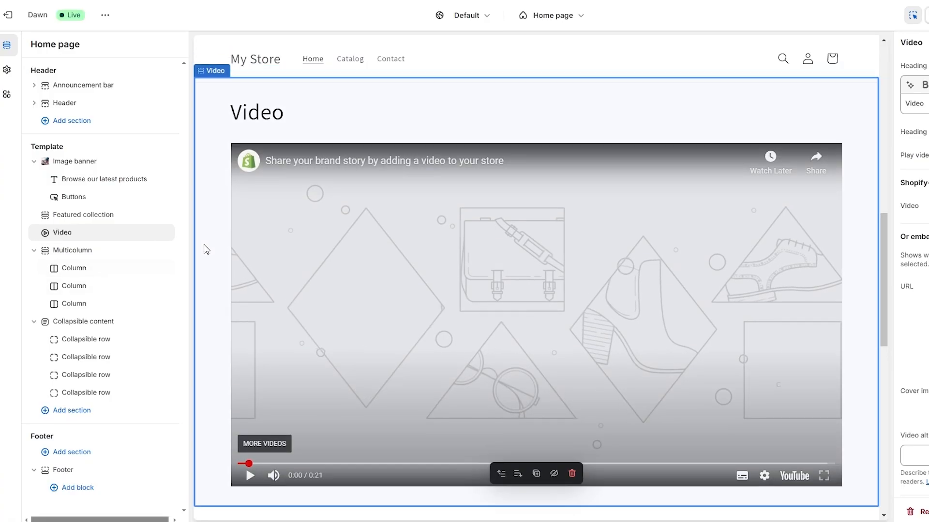
Step: Set the Multicolumn section's heading to "Reviews"
scroll(321, 242, "down", 9)
left_click(373, 204)
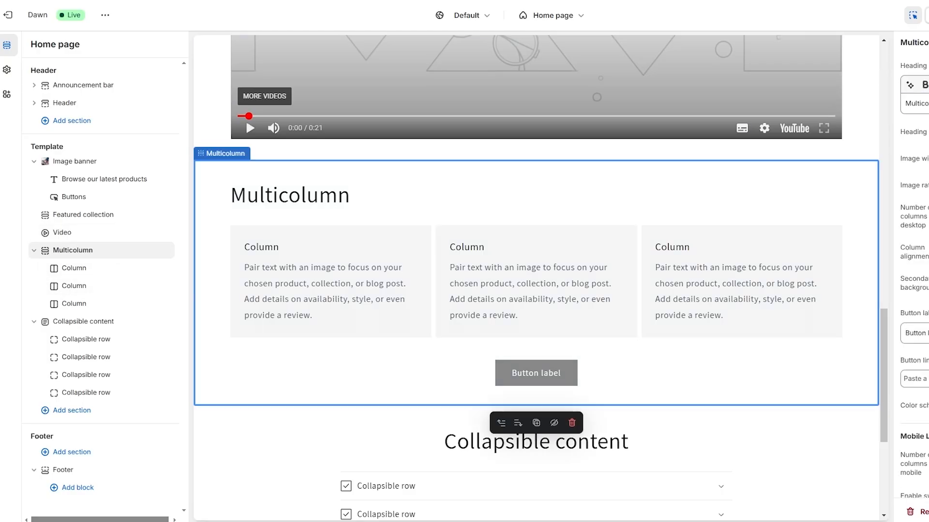
double_click(926, 104)
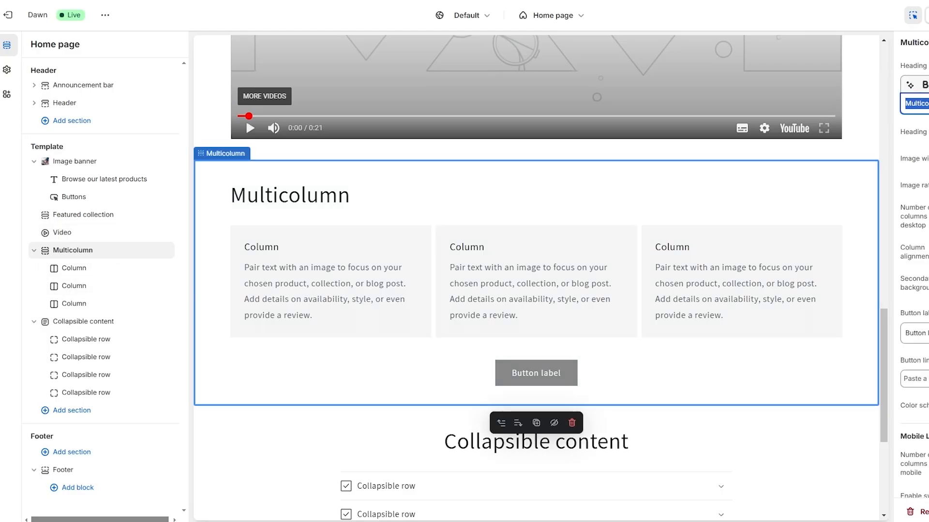
type("T")
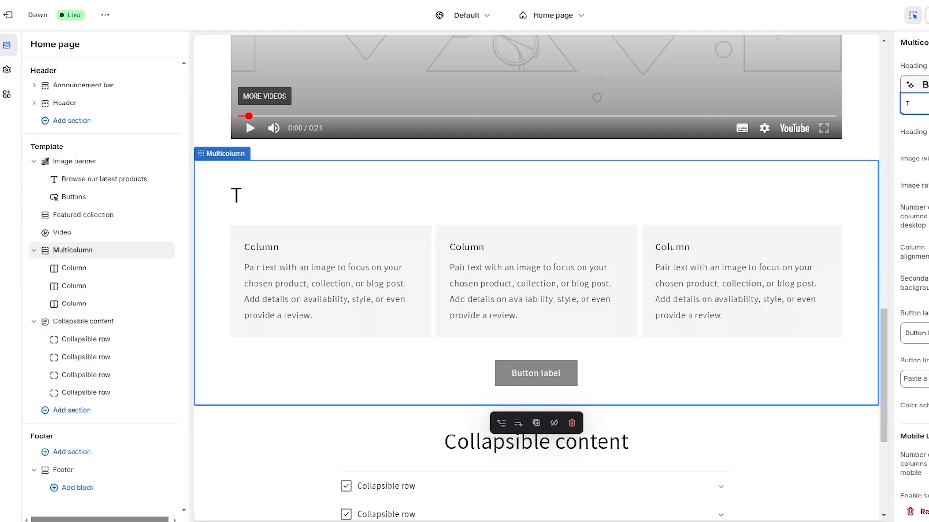
type("eviews")
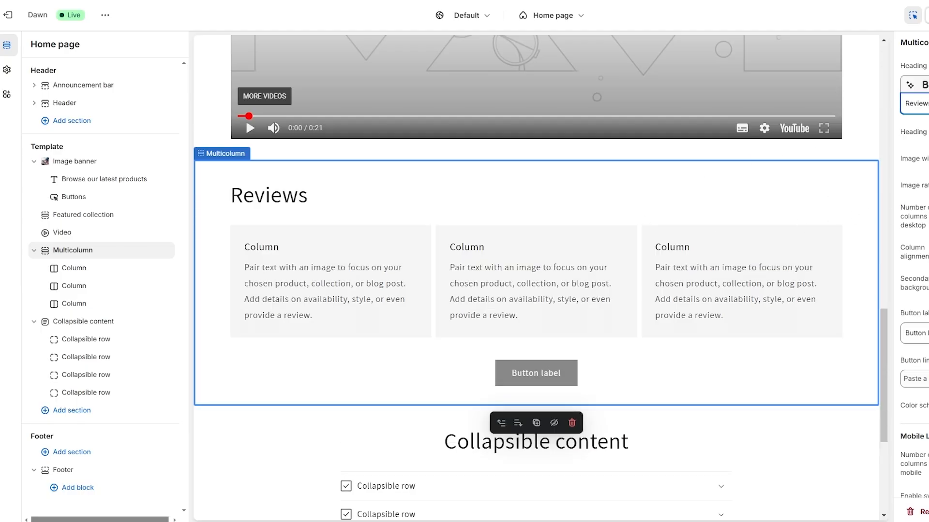
Step: Clear the Multicolumn section's button label so the section has no button
left_click(924, 333)
scroll(924, 333, "down", 1)
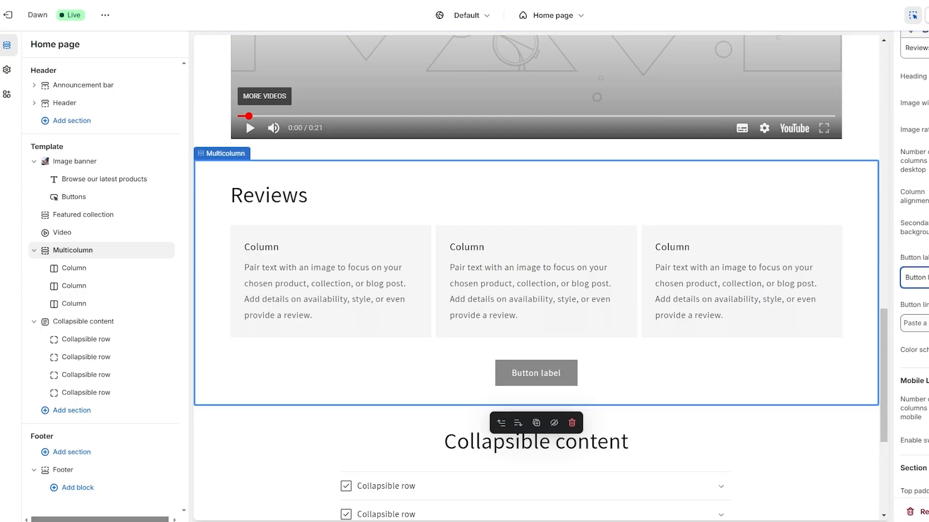
key("ctrl+a")
left_click(309, 273)
key("BackSpace")
scroll(914, 278, "up", 1)
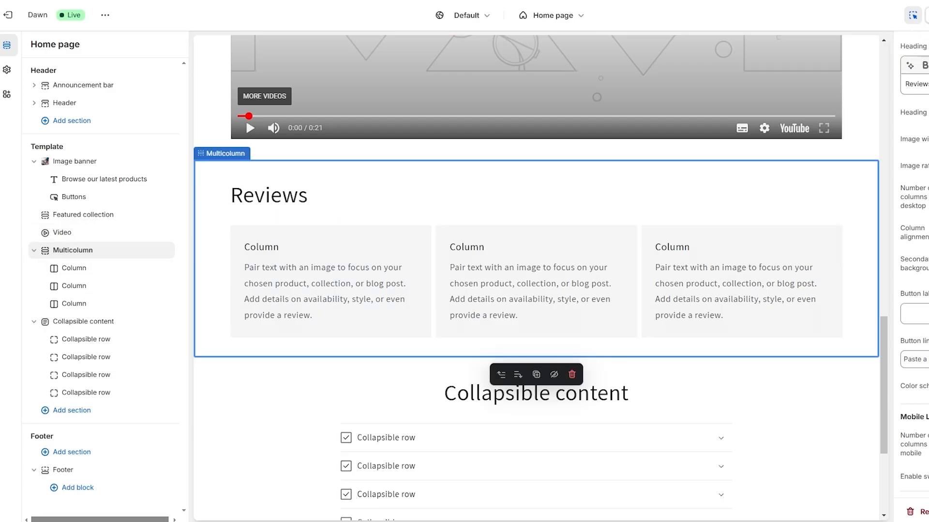
scroll(914, 278, "up", 1)
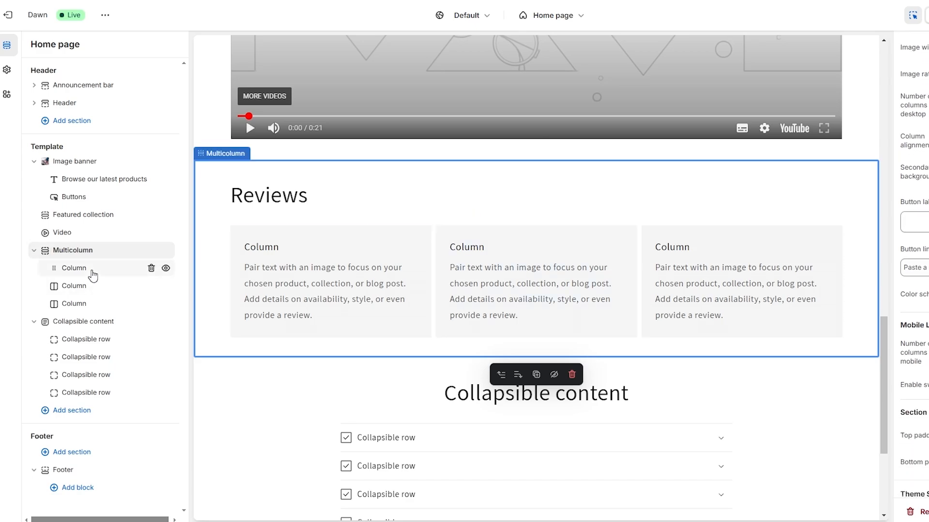
Step: Give the first Reviews column the large_14.jpg sneaker image and enter the reviewer's first name as its heading
left_click(95, 271)
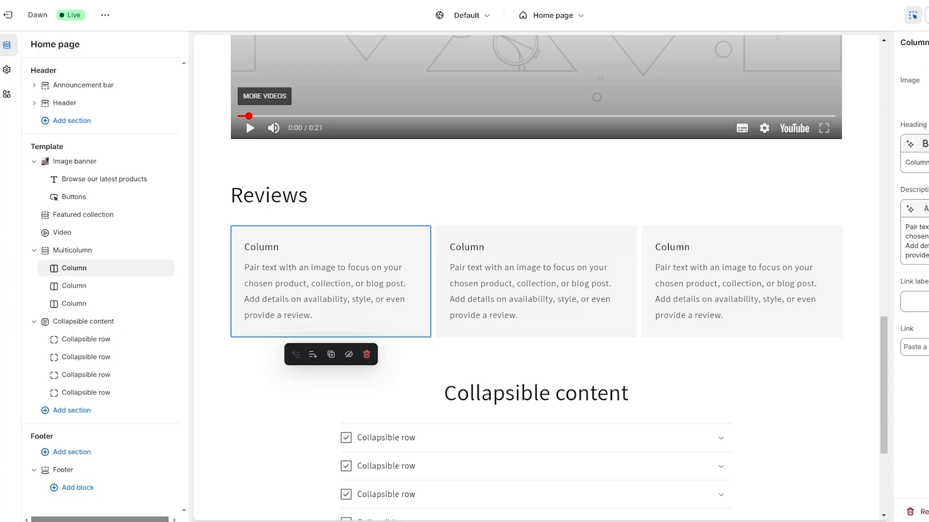
left_click(921, 74)
left_click(371, 252)
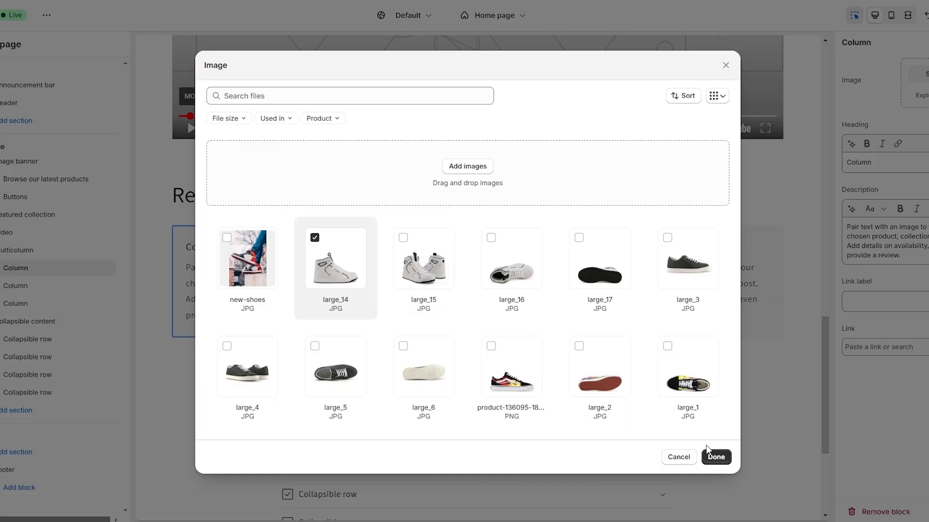
left_click(716, 457)
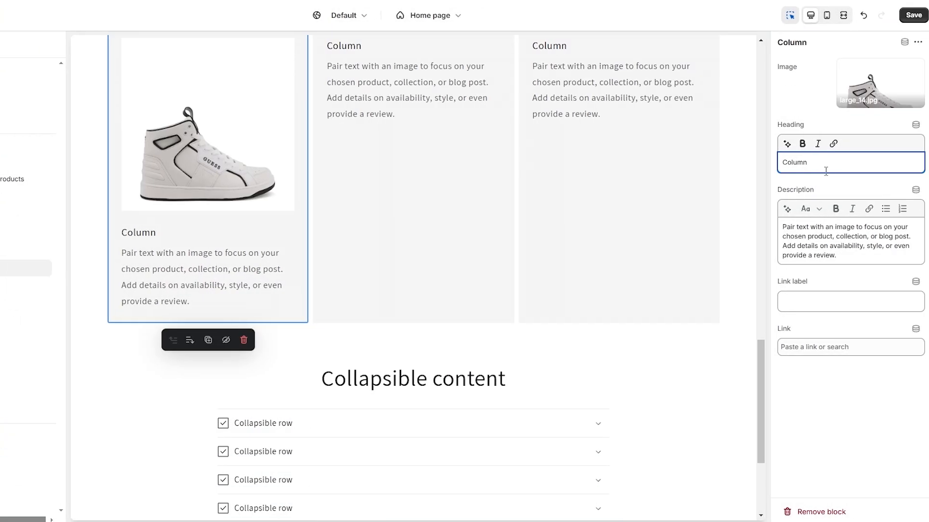
left_click_drag(887, 169, 827, 176)
type("James")
Step: Save the theme changes and review the Reviews columns, collapsible content and footer in the preview
left_click_drag(837, 256, 775, 229)
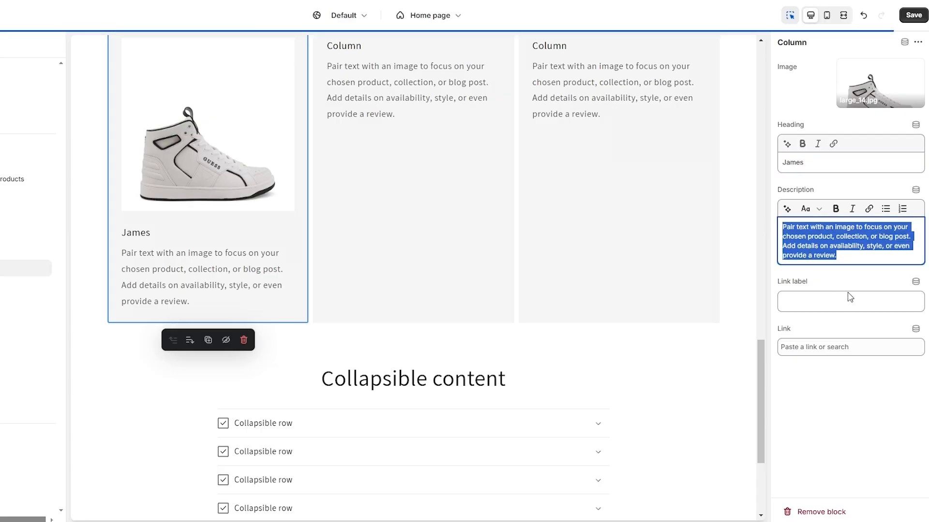
left_click(896, 357)
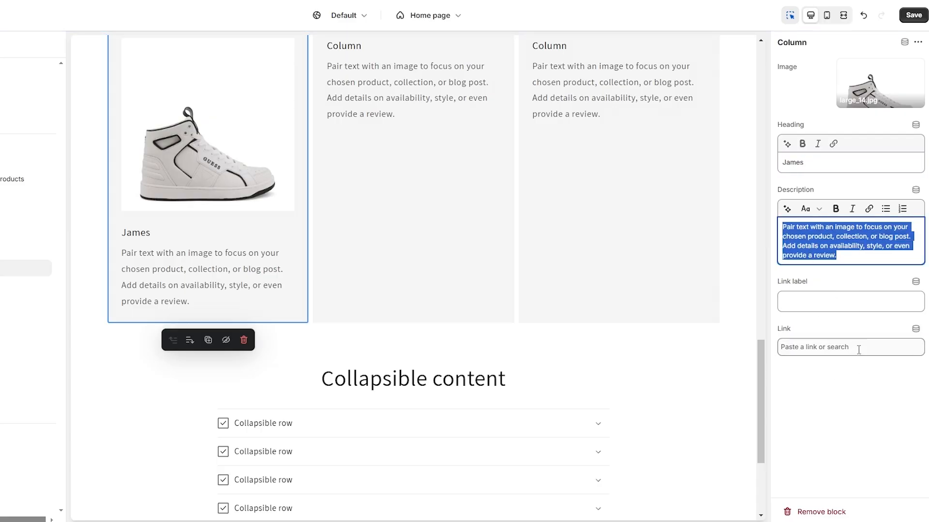
left_click(810, 436)
scroll(406, 349, "up", 2)
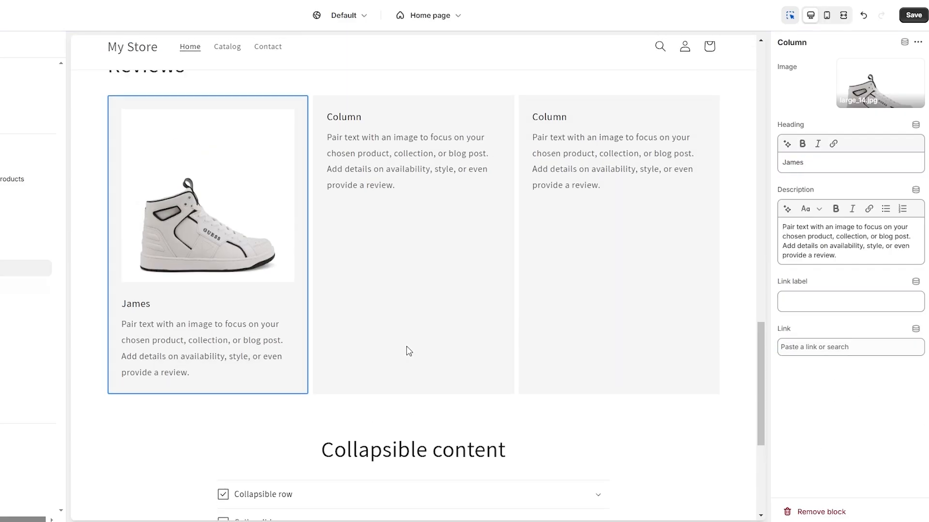
scroll(250, 368, "up", 3)
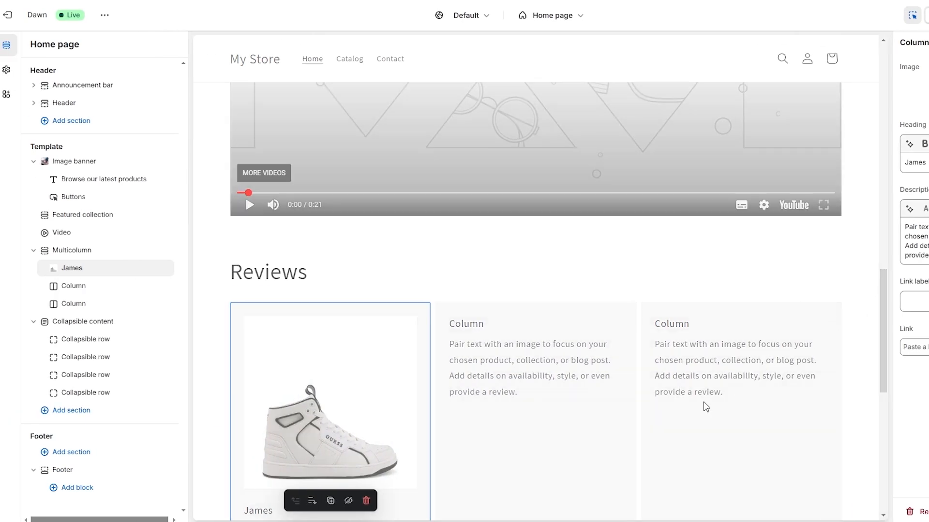
scroll(532, 423, "down", 8)
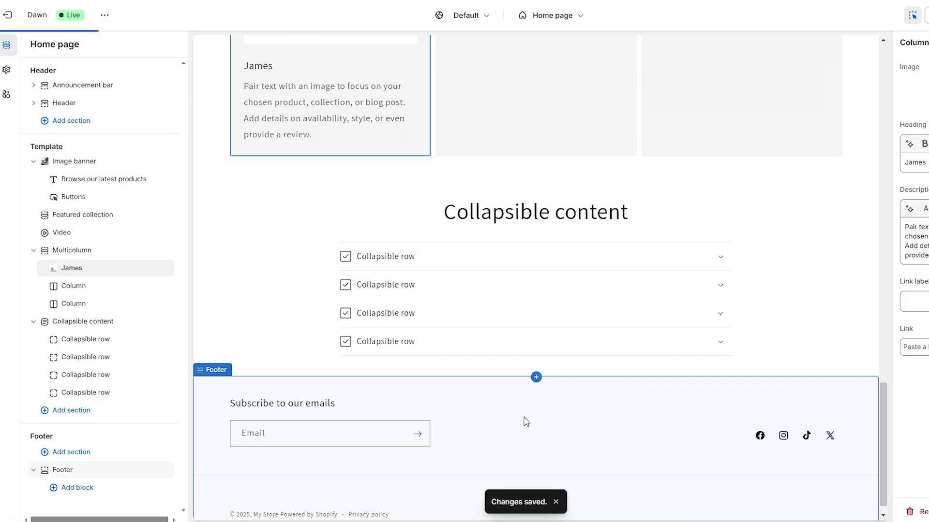
scroll(496, 395, "up", 5)
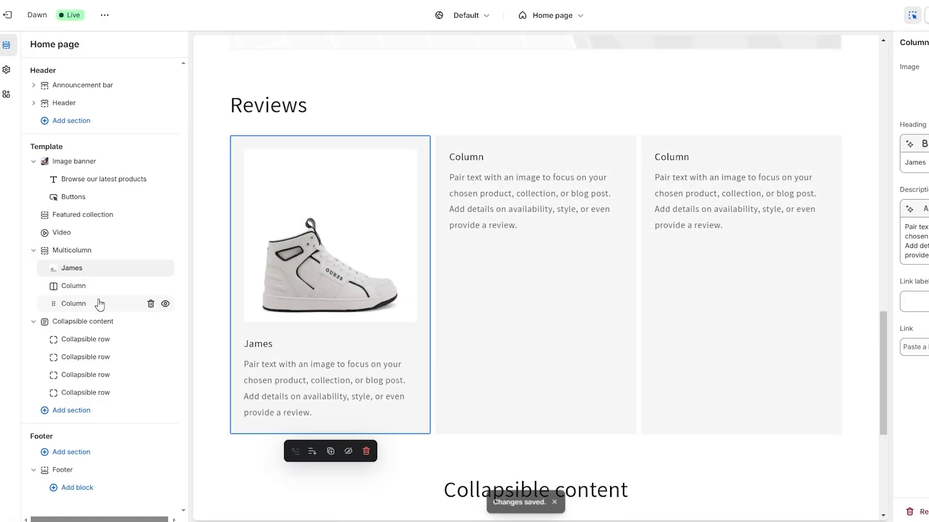
scroll(561, 336, "down", 3)
scroll(633, 286, "down", 2)
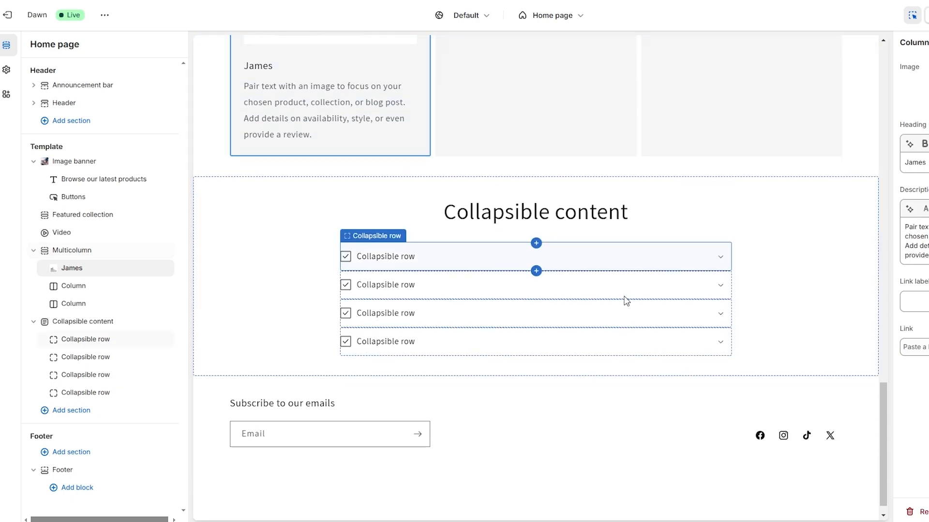
left_click_drag(116, 277, 74, 343)
left_click(59, 336)
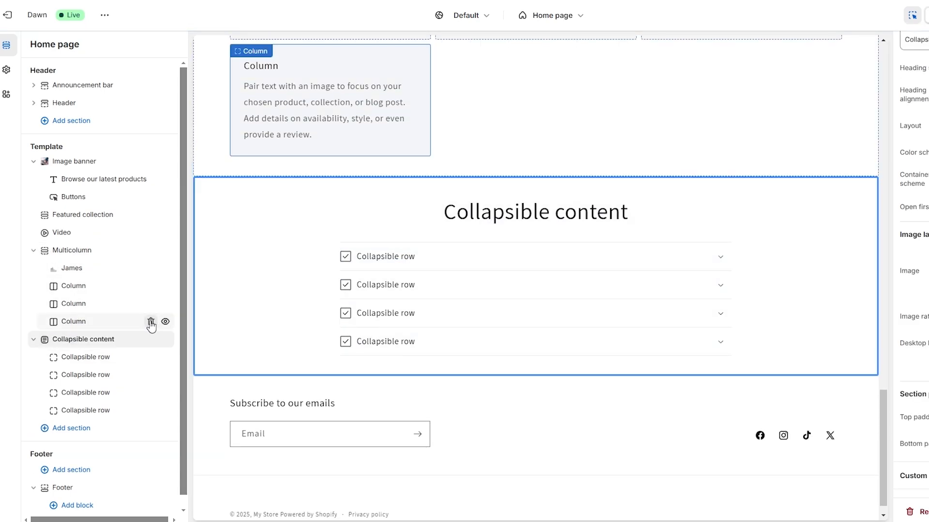
left_click(151, 322)
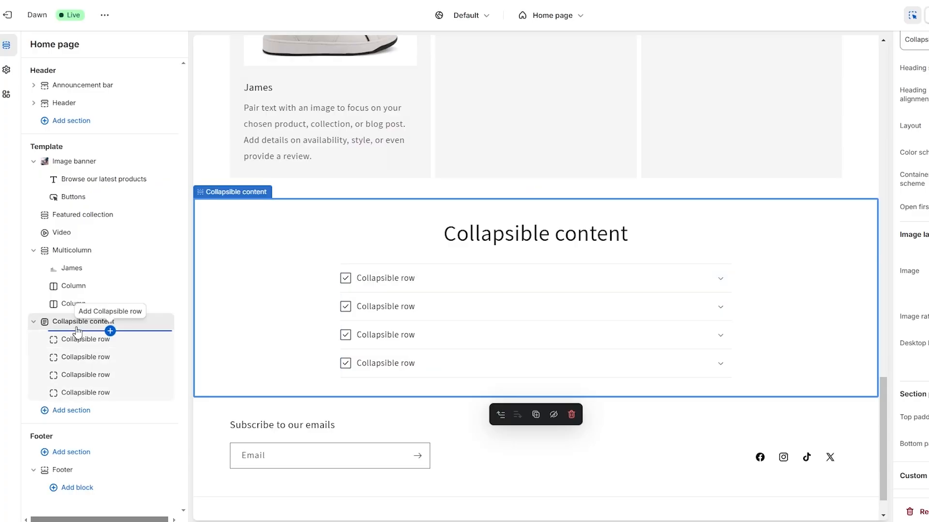
Step: Change the Collapsible content section's heading to "FAQs"
scroll(927, 133, "up", 3)
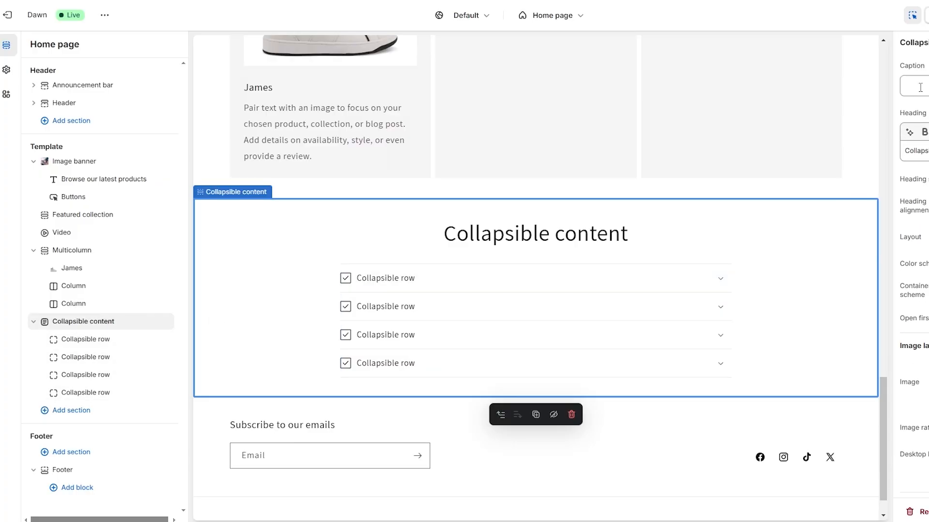
triple_click(917, 151)
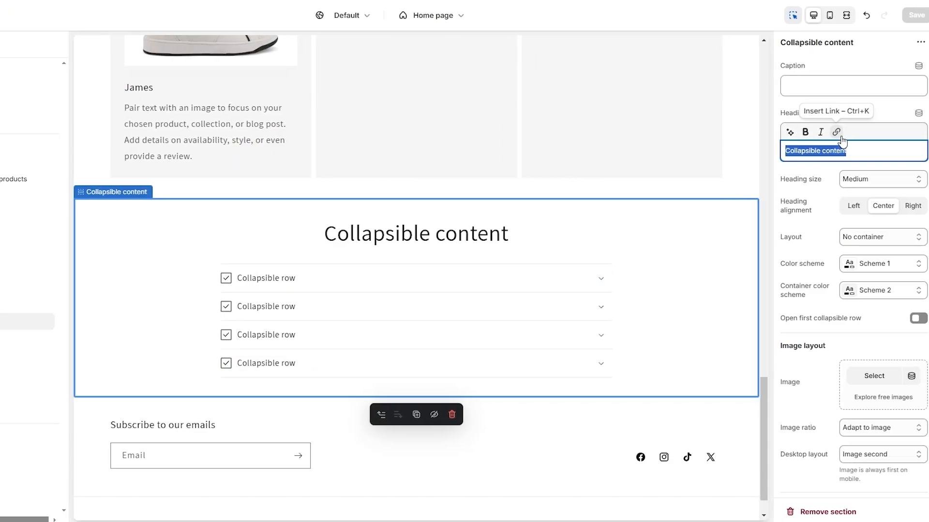
type("FAQS")
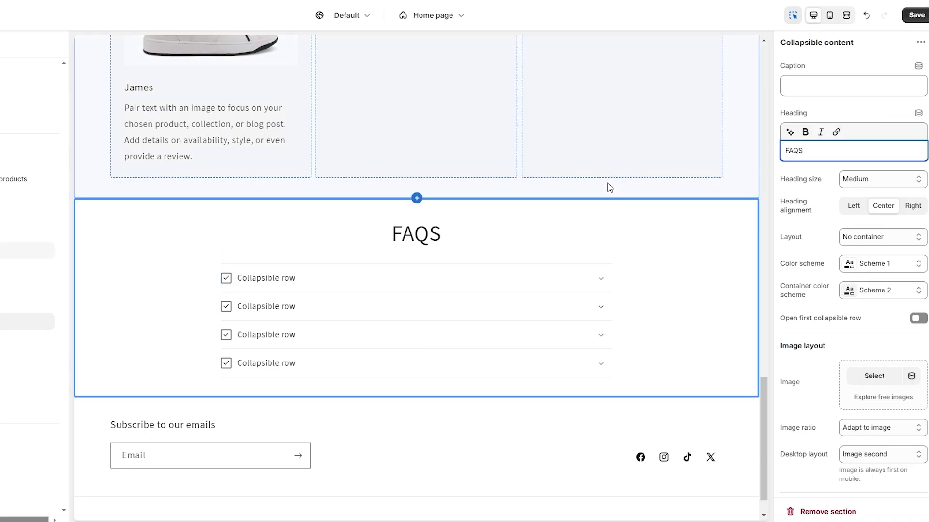
key("BackSpace")
type("s")
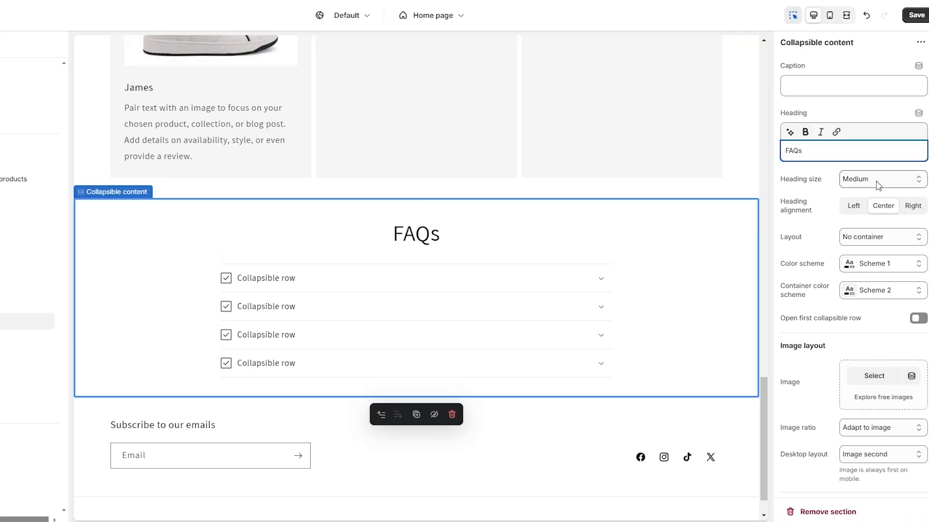
scroll(863, 290, "down", 2)
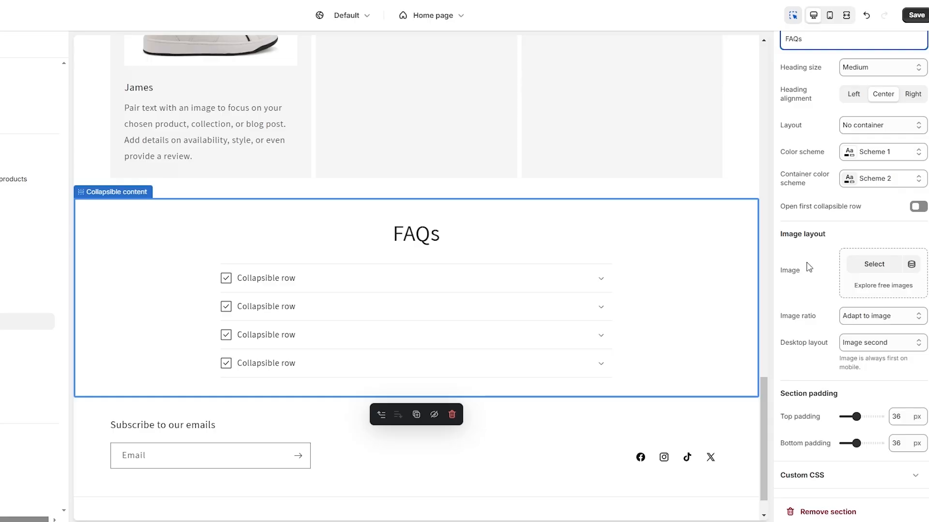
Step: Set the first collapsible row's heading to "How Long Does Shipping Take?" and its icon to None
left_click(6, 340)
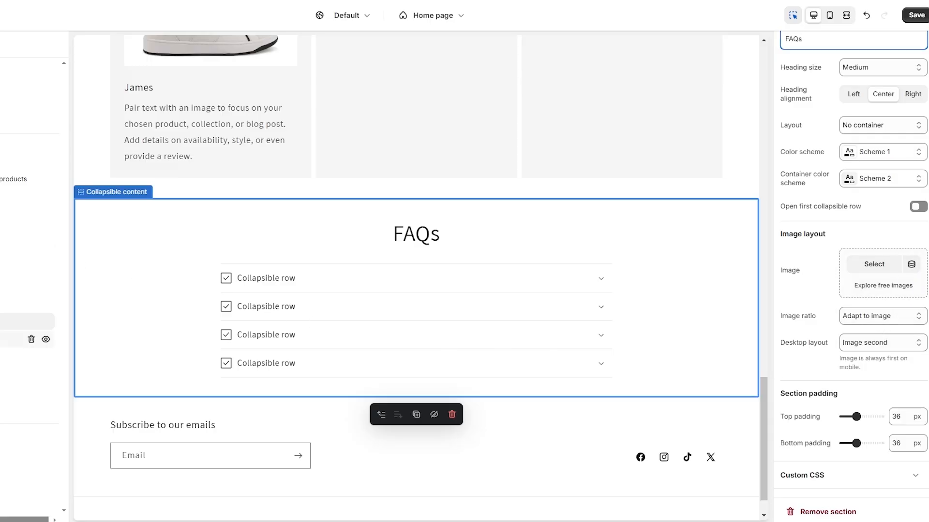
left_click_drag(847, 85, 768, 96)
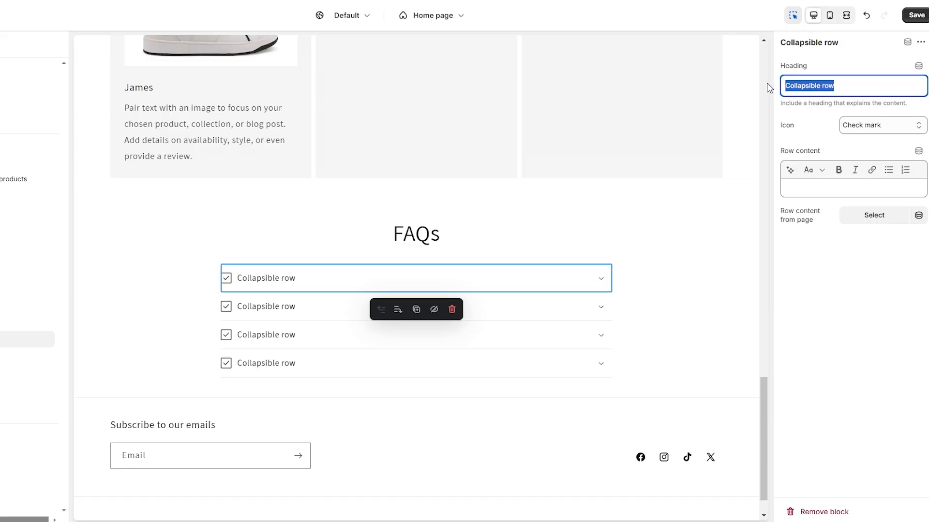
type("How Long Does Shipping Take?")
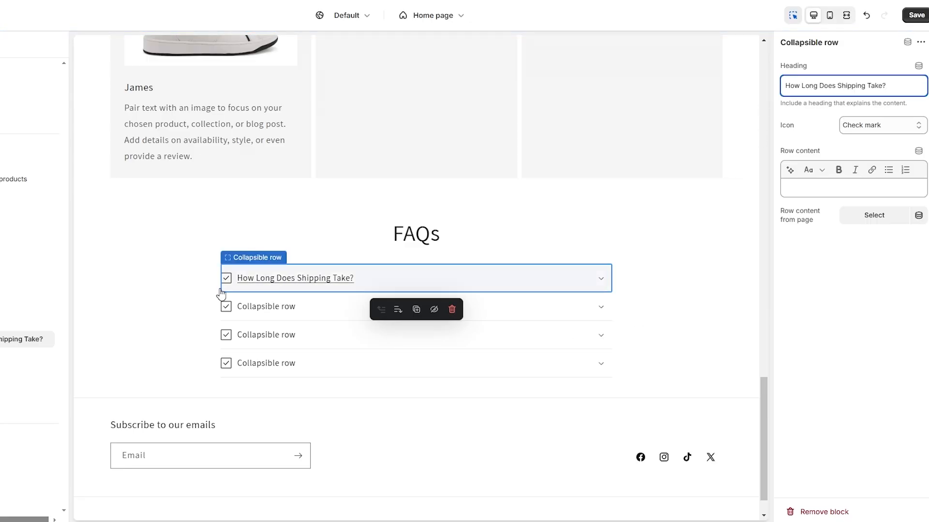
left_click(875, 125)
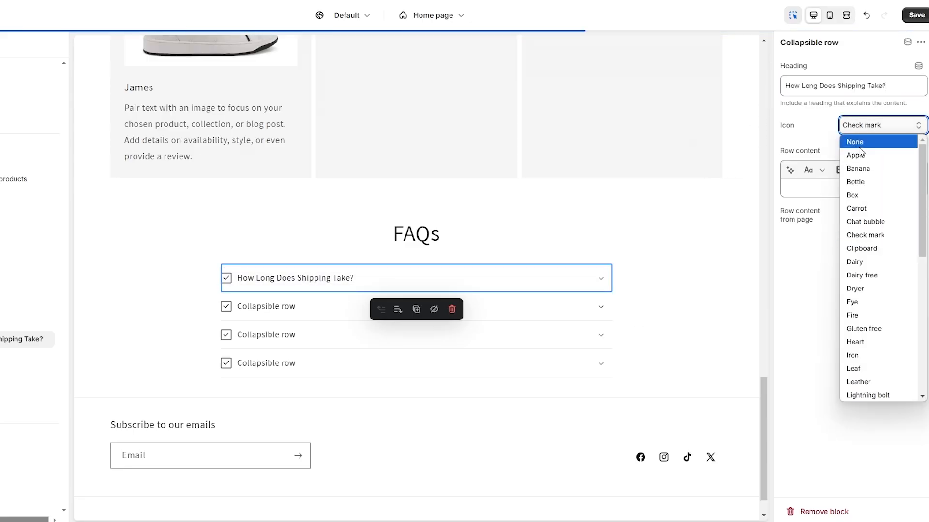
left_click(875, 141)
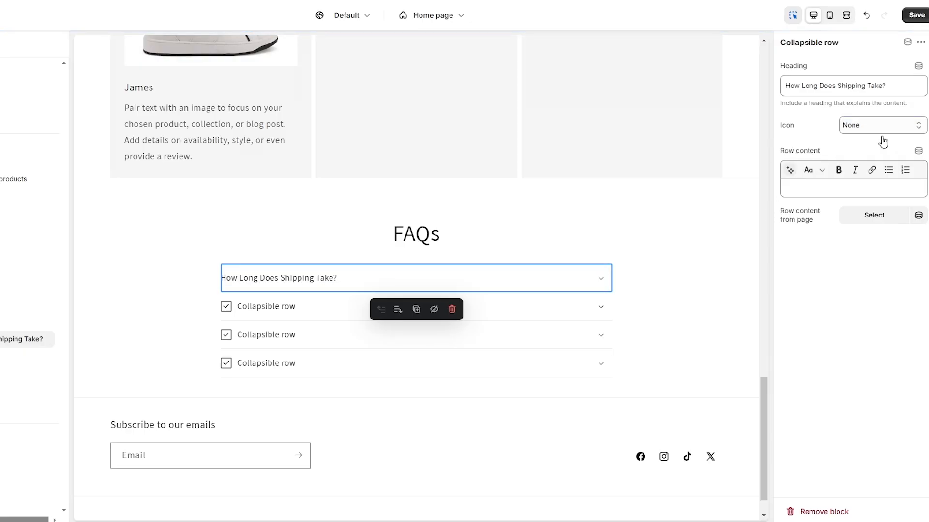
Step: Enter "it usually takes 3 business days" as the shipping row's content and save the theme
left_click(809, 192)
type("it usually takes 3 business days")
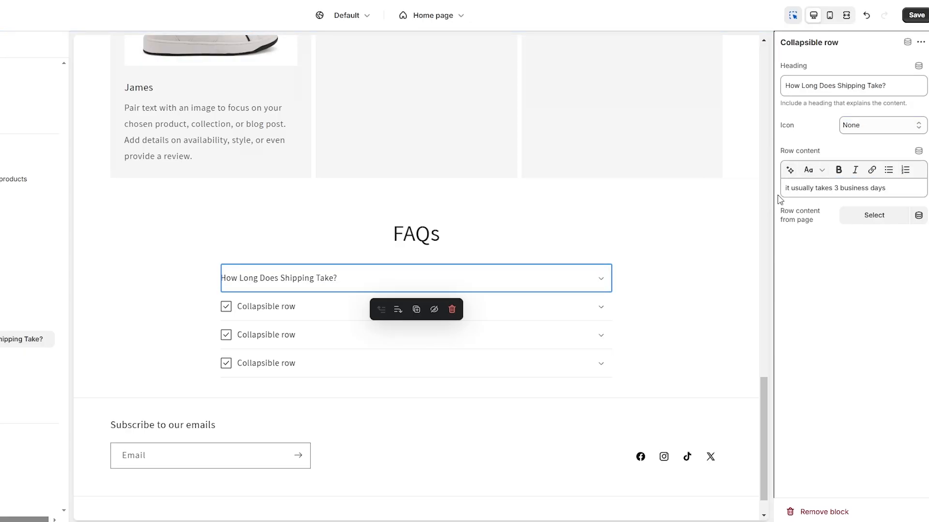
left_click_drag(802, 189, 886, 189)
left_click(867, 239)
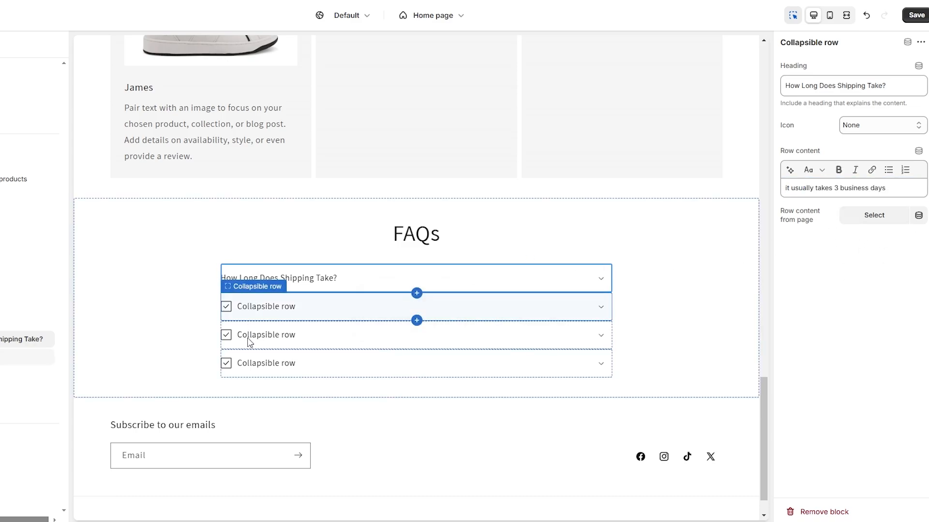
left_click(916, 15)
scroll(484, 339, "down", 1)
Step: Try a Menu block in the Footer section
left_click(116, 388)
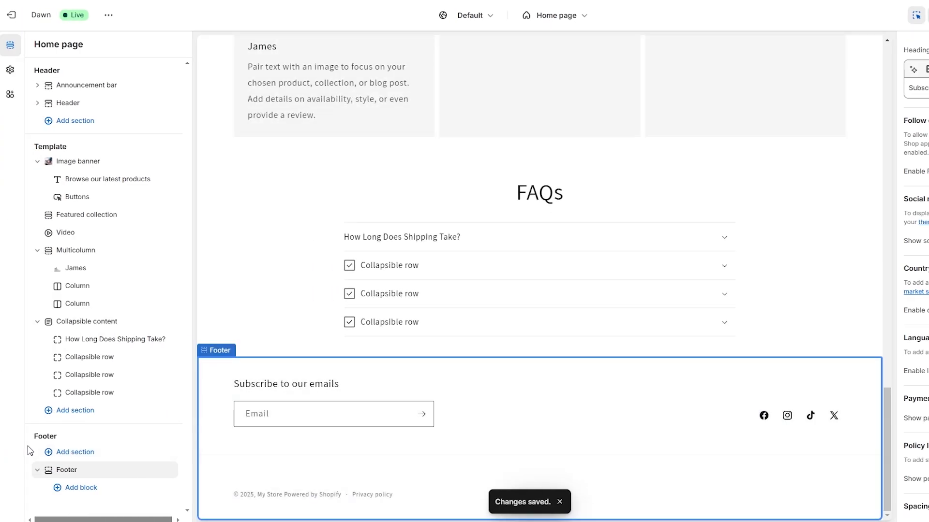
left_click(79, 489)
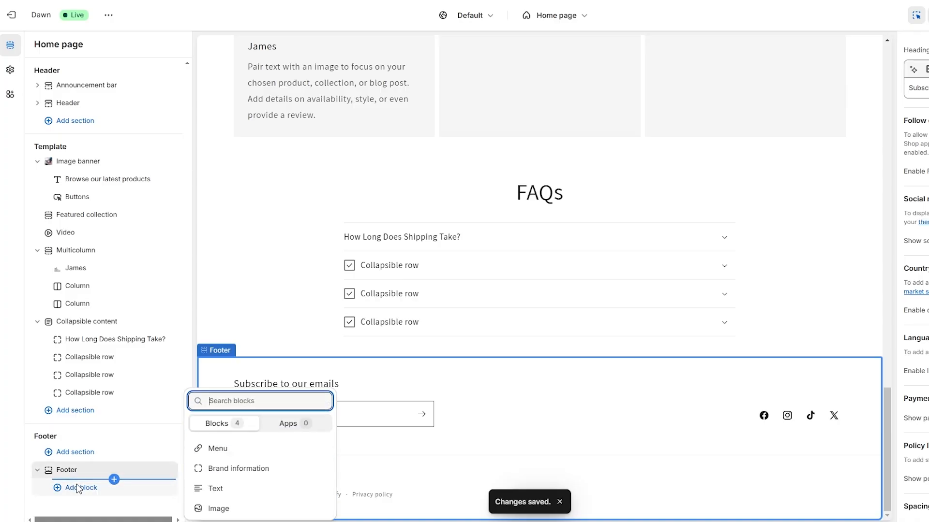
left_click(223, 454)
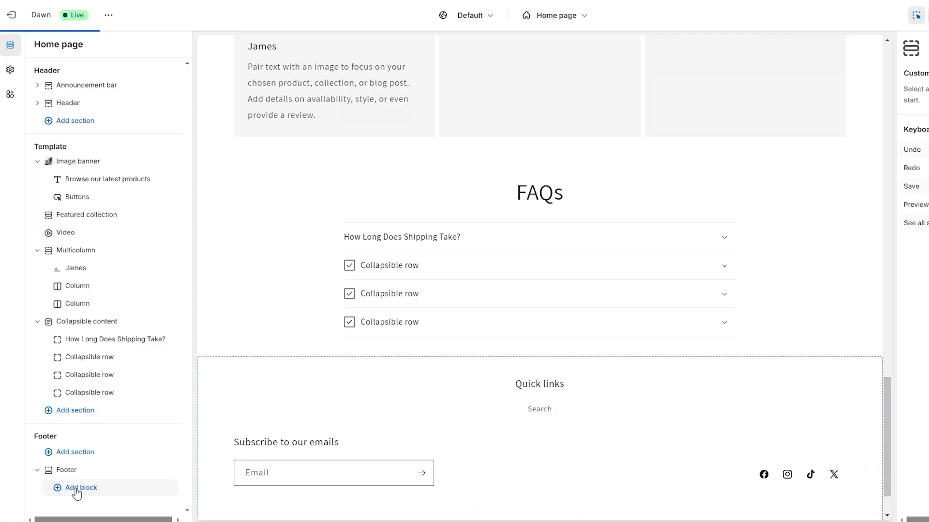
Step: Add a Brand information block to the Footer section
left_click(77, 489)
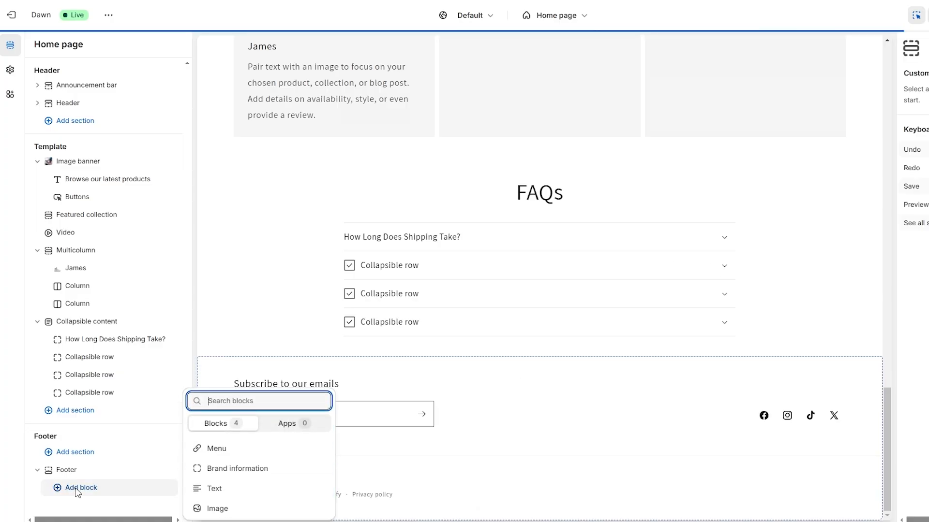
left_click(237, 476)
scroll(379, 422, "down", 1)
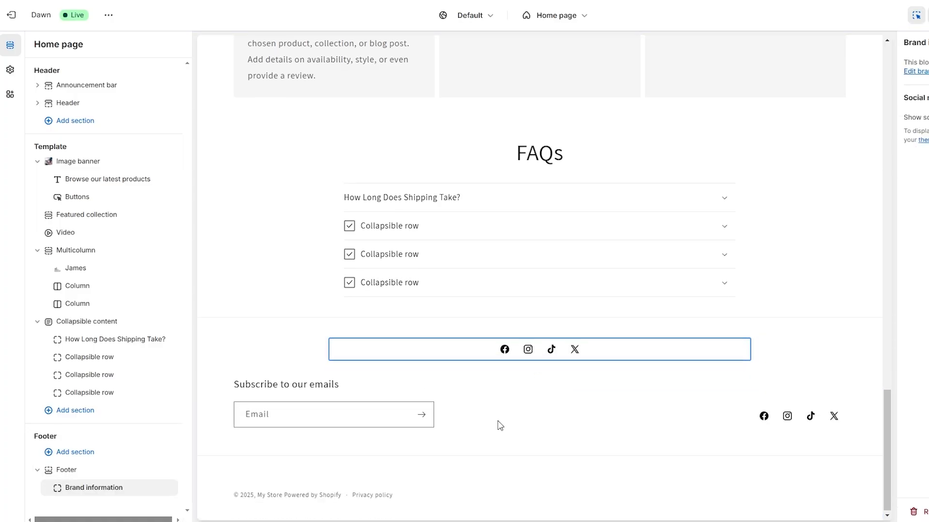
Step: Set the brand information headline to "Raccs" in the theme settings and save the theme
left_click(921, 71)
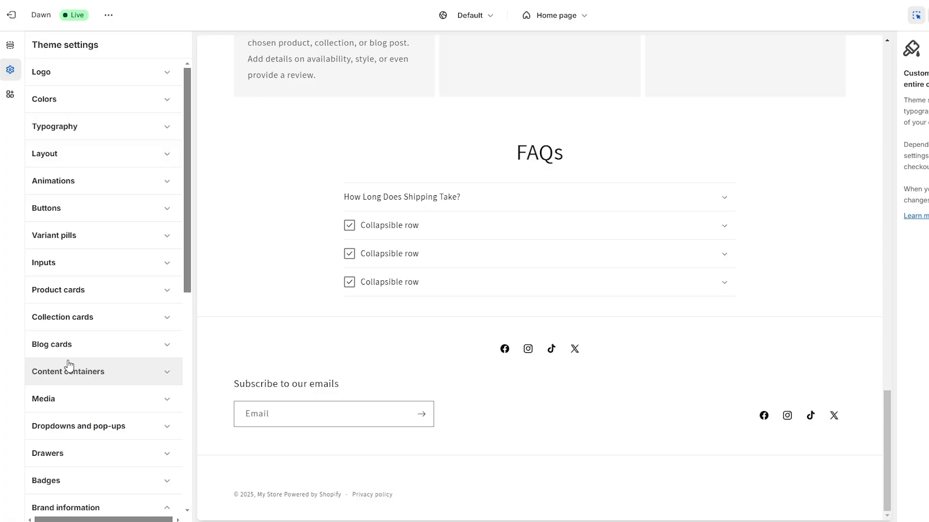
scroll(68, 369, "down", 5)
scroll(68, 348, "down", 3)
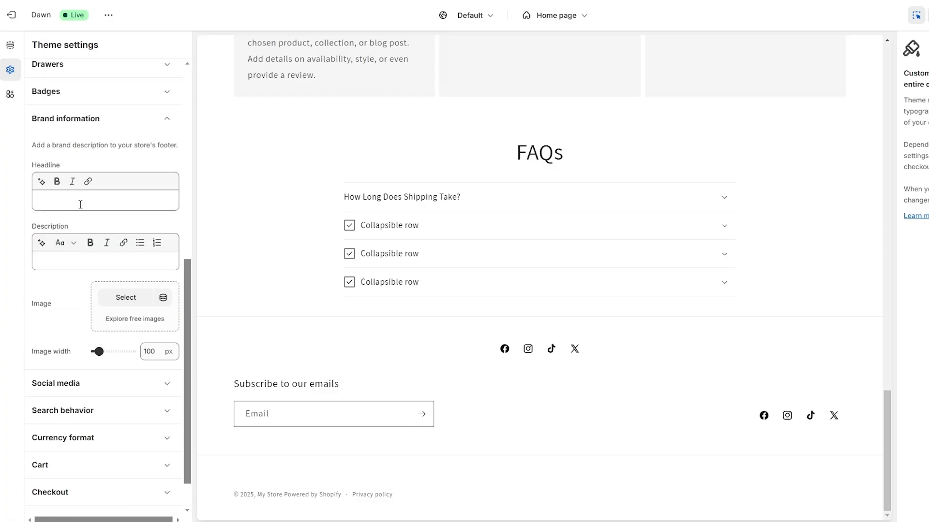
left_click(78, 198)
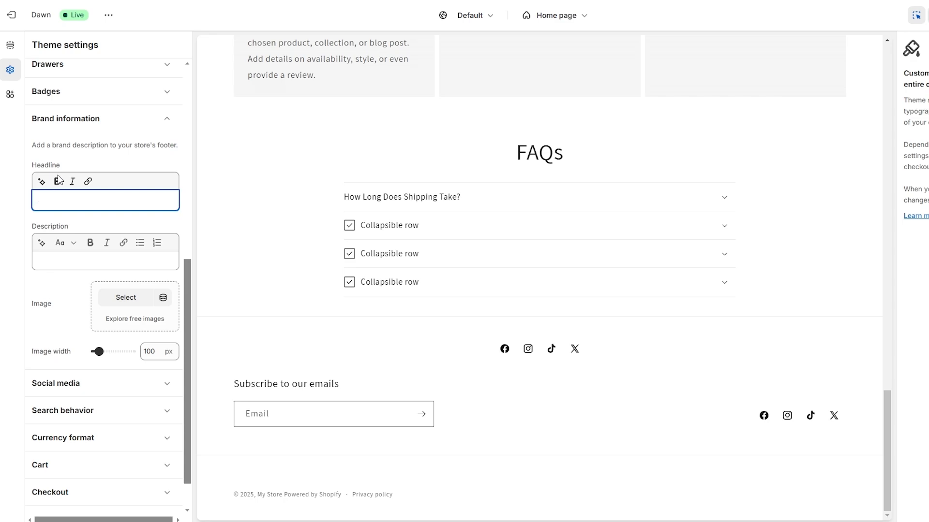
type("Raccs")
left_click(64, 261)
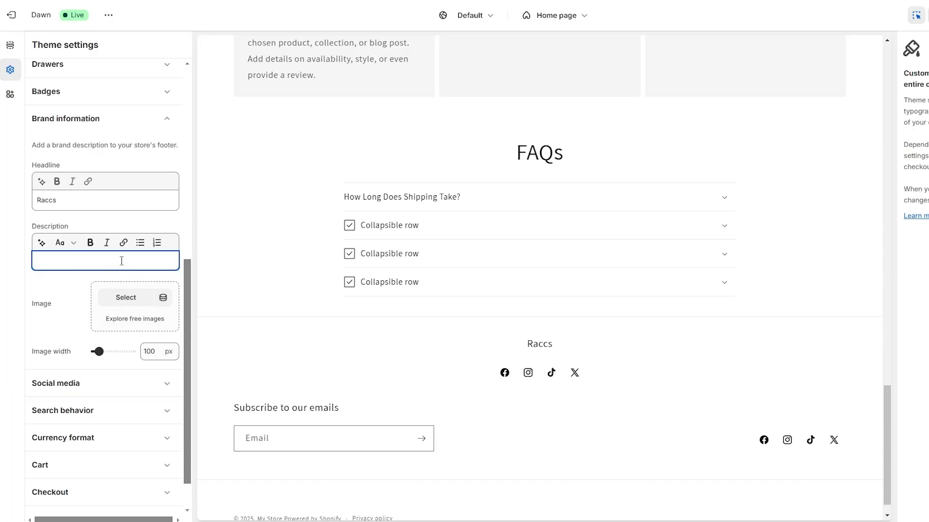
key("ctrl+s")
Step: Turn off the social media icons in the footer's Brand information block
left_click(10, 45)
scroll(460, 333, "down", 2)
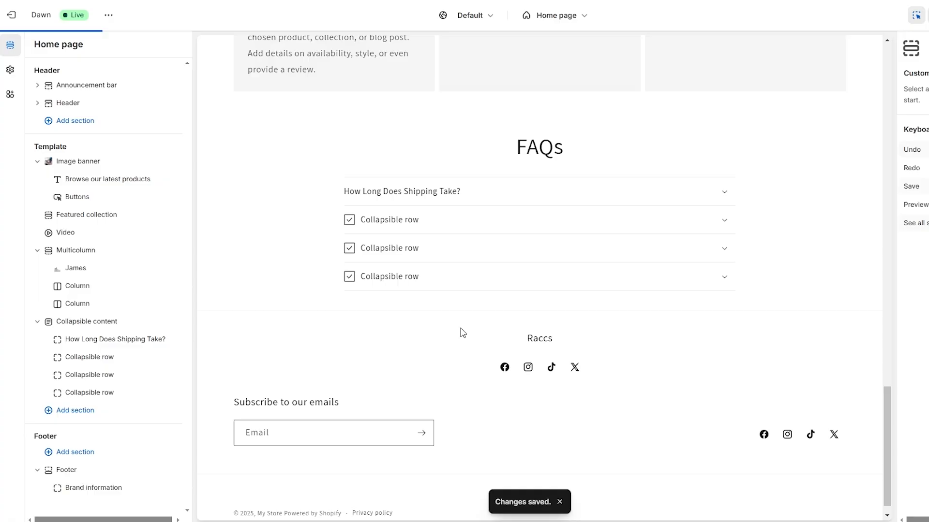
left_click(79, 487)
left_click(928, 118)
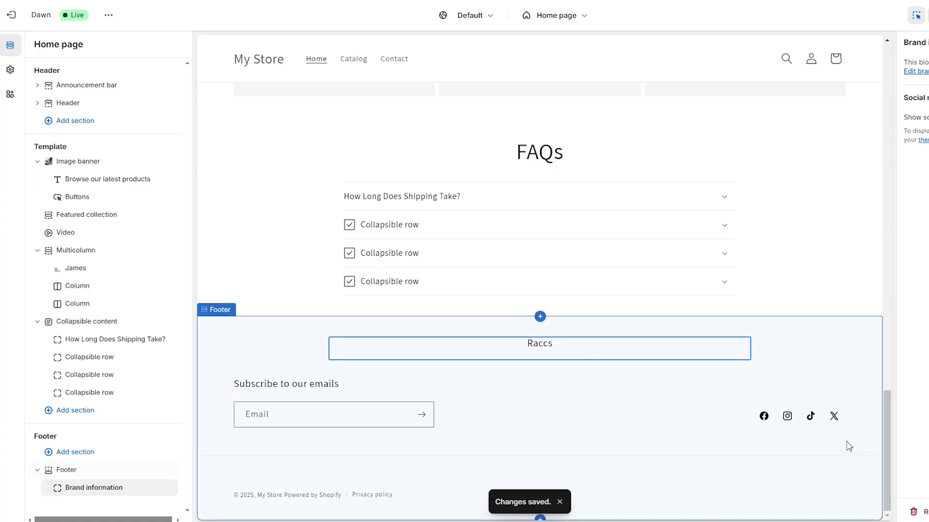
Step: Look through the blocks and recommended apps that can be added to the footer
left_click(114, 498)
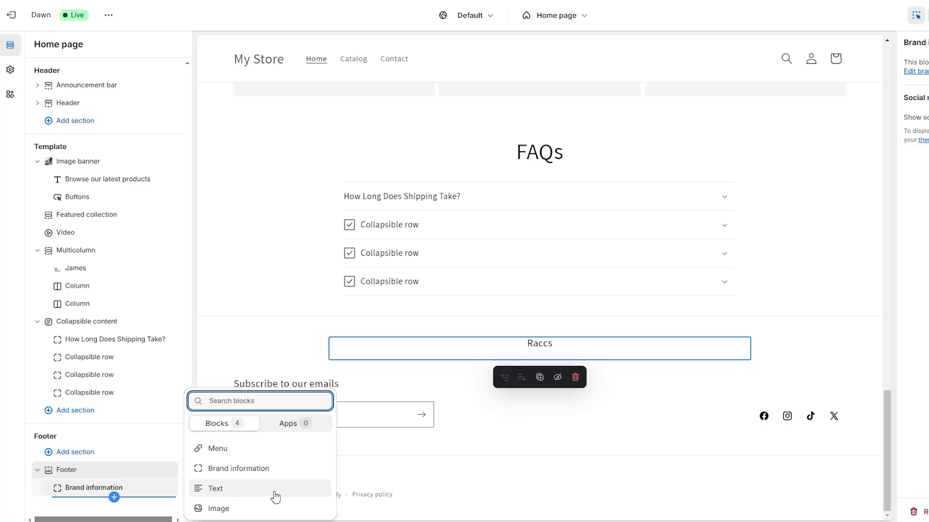
left_click(285, 428)
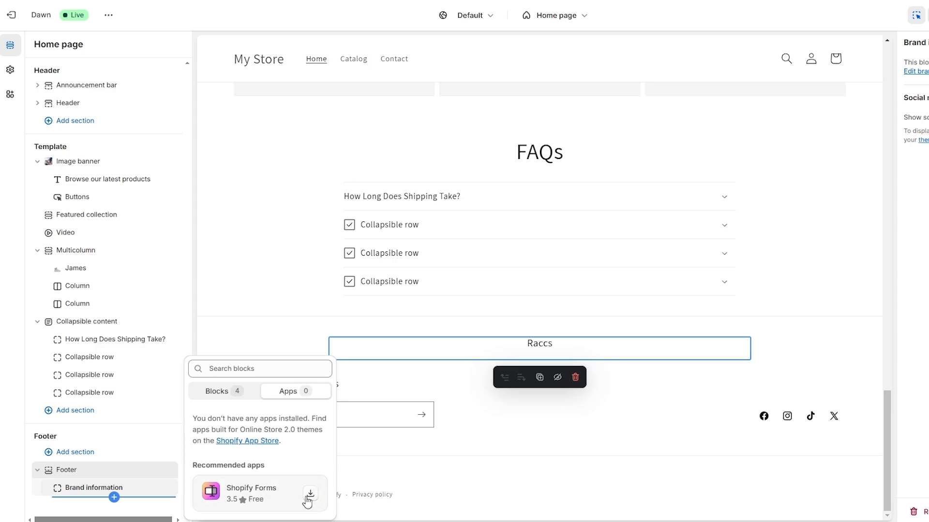
left_click(922, 331)
Step: Save the theme changes and leave the theme editor for the admin home page
scroll(839, 315, "up", 15)
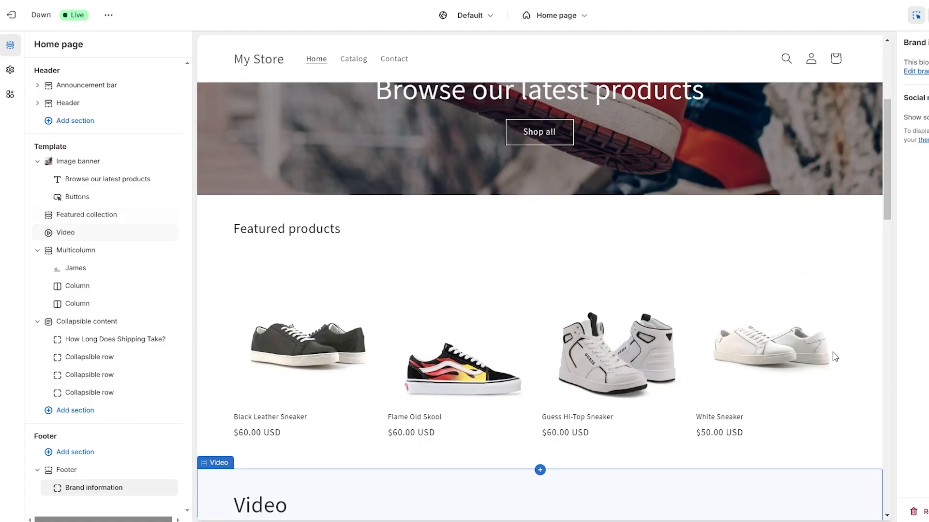
scroll(835, 357, "up", 5)
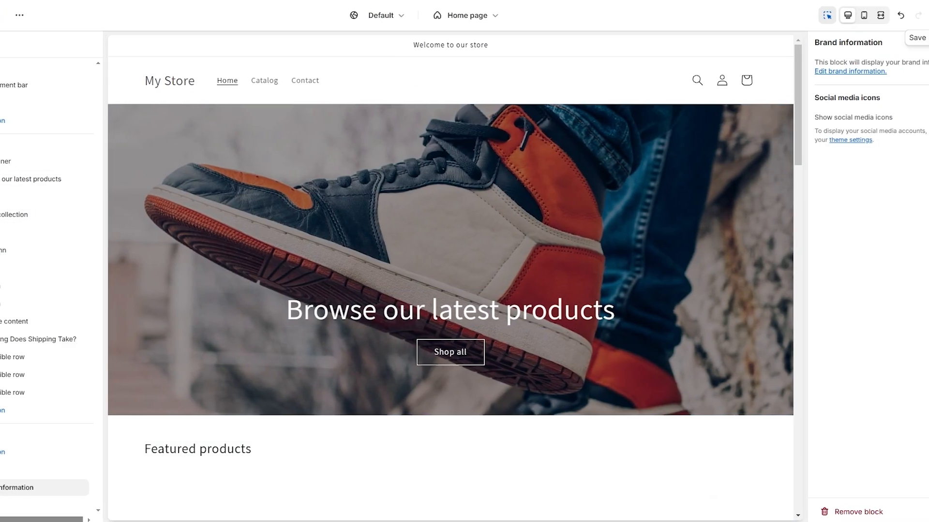
left_click(914, 15)
left_click(1, 15)
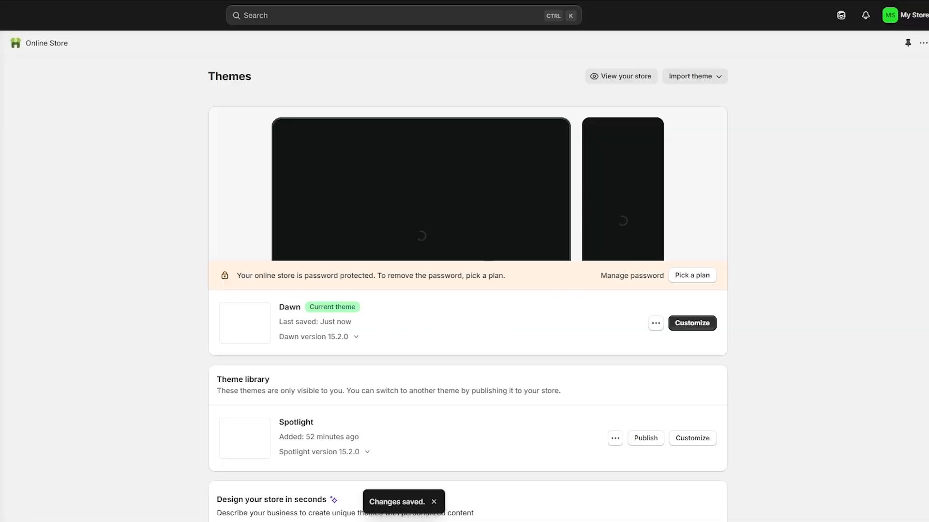
left_click(0, 43)
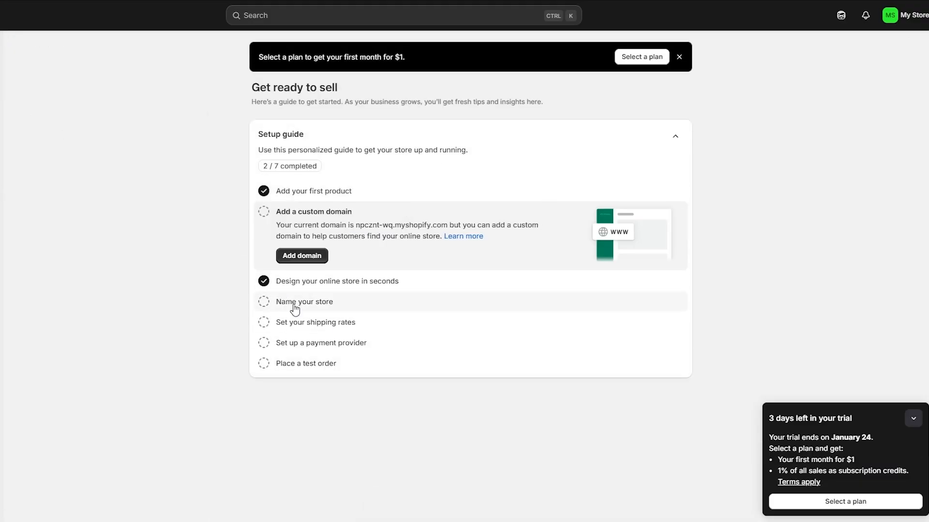
Step: Open the payments setup from the setup guide and bring up the list of third-party payment providers
left_click(330, 363)
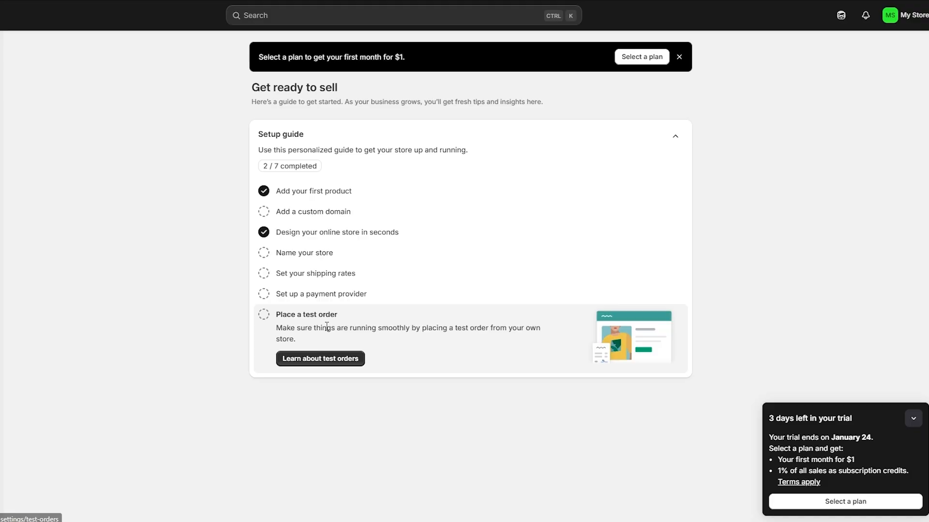
left_click(317, 301)
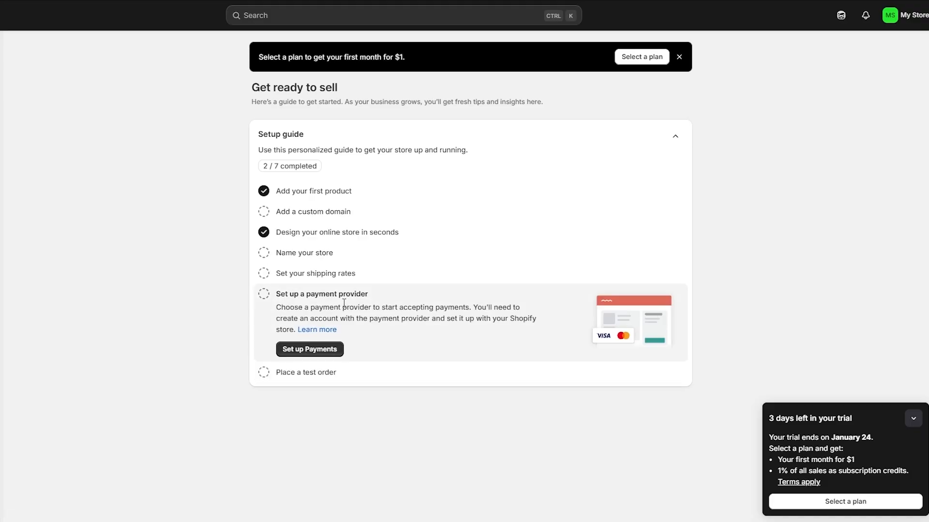
left_click(308, 349)
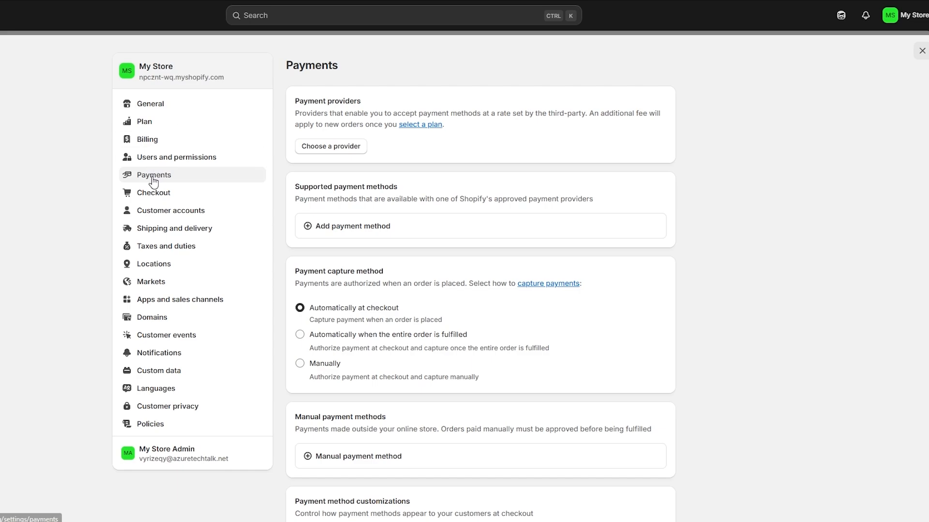
left_click(331, 146)
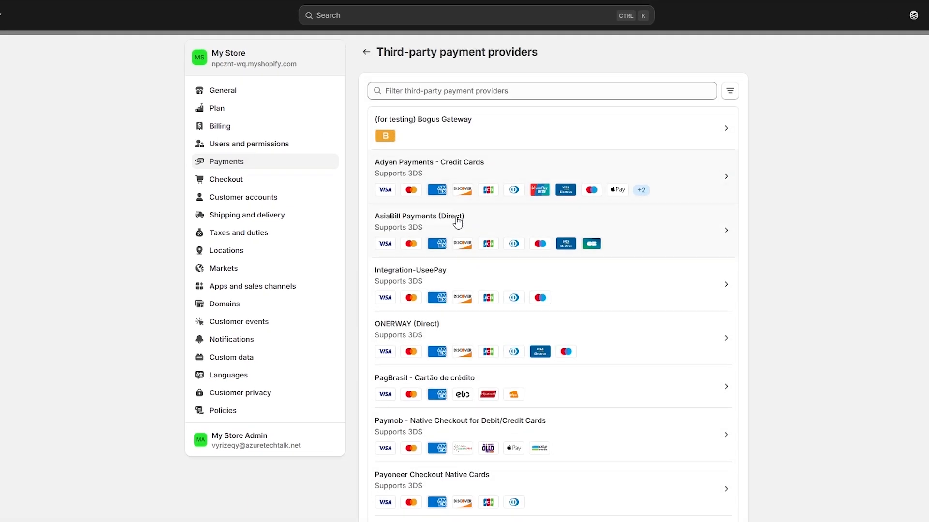
Step: Look through the third-party payment providers and read the description of Adyen Payments - Credit Cards
scroll(519, 403, "down", 6)
scroll(519, 401, "up", 6)
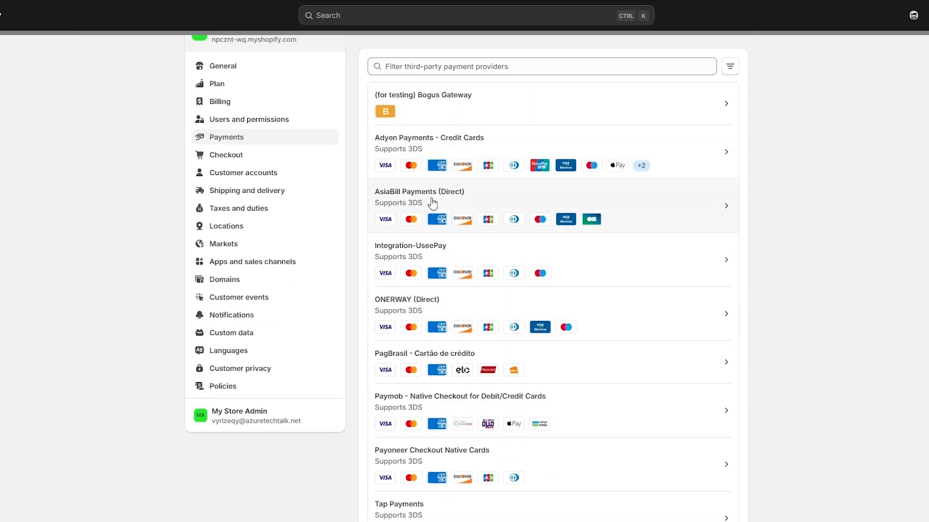
mouse_move(639, 169)
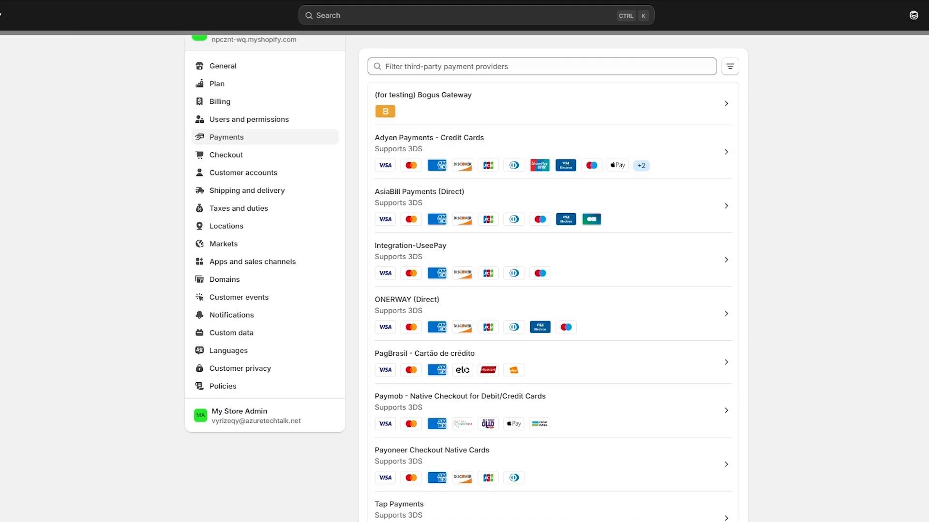
left_click(505, 161)
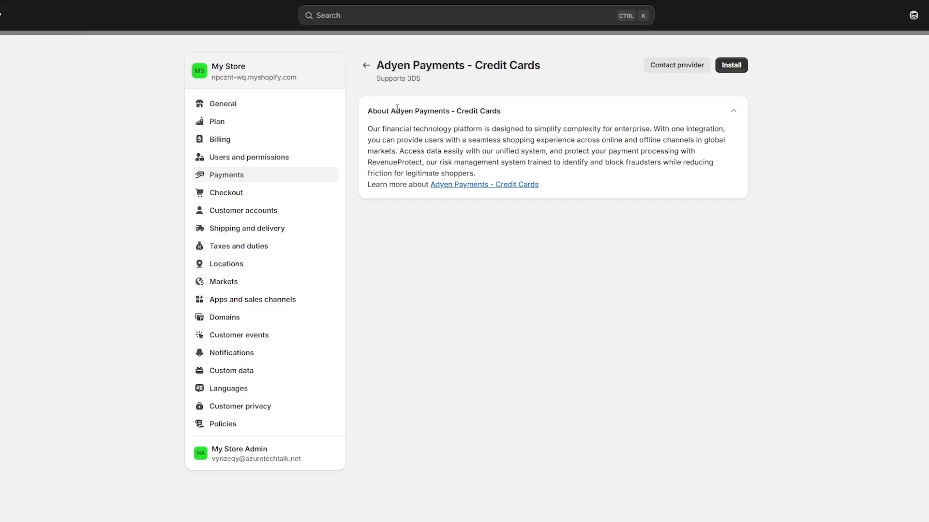
left_click_drag(391, 110, 448, 124)
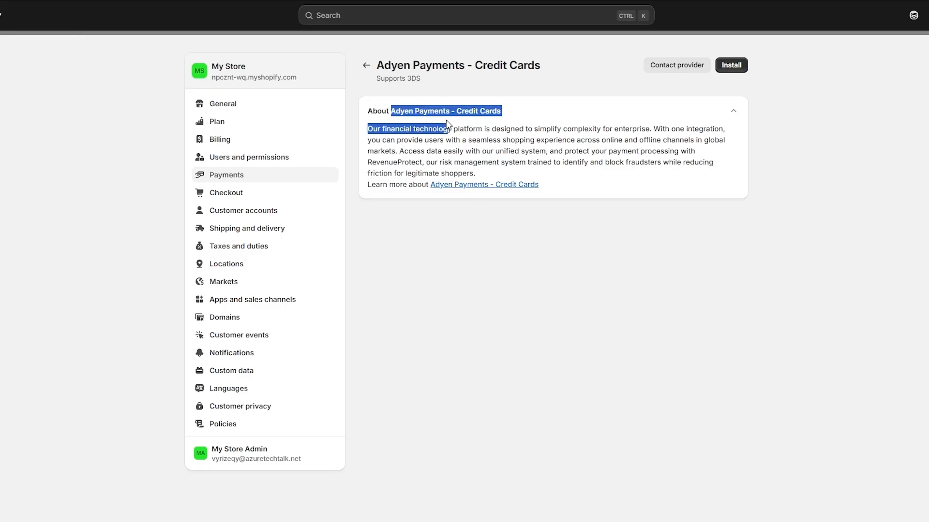
left_click(564, 126)
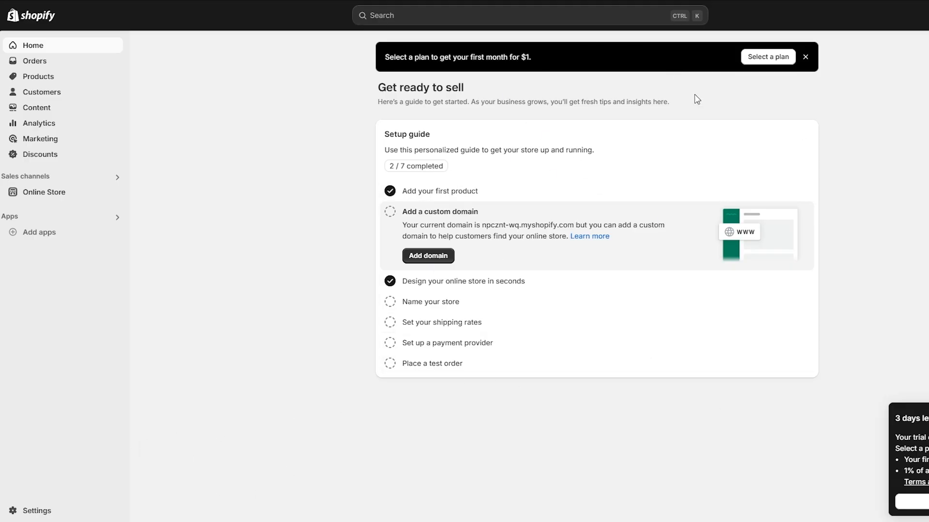
Step: Open the plan selection from the home page and compare the plans' third-party card rates, subscription credits and included features
left_click(775, 60)
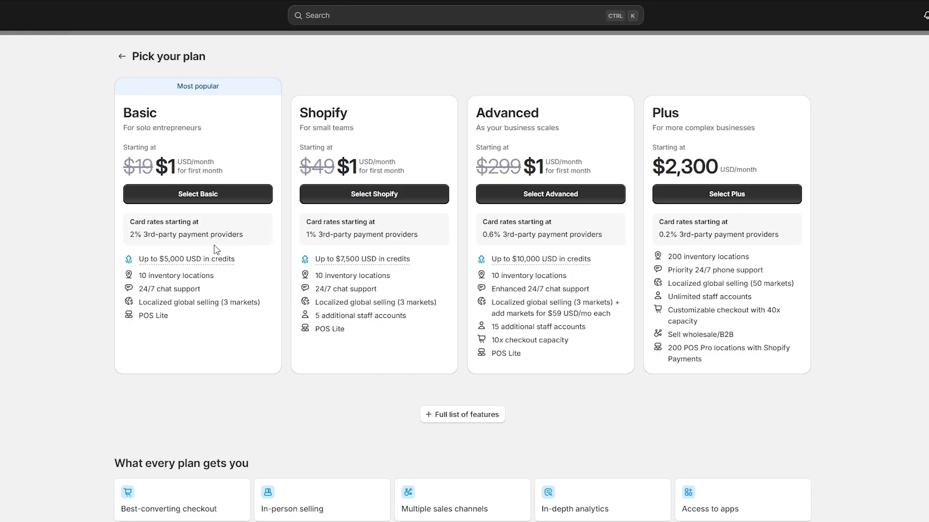
left_click_drag(127, 235, 141, 234)
left_click_drag(144, 235, 222, 235)
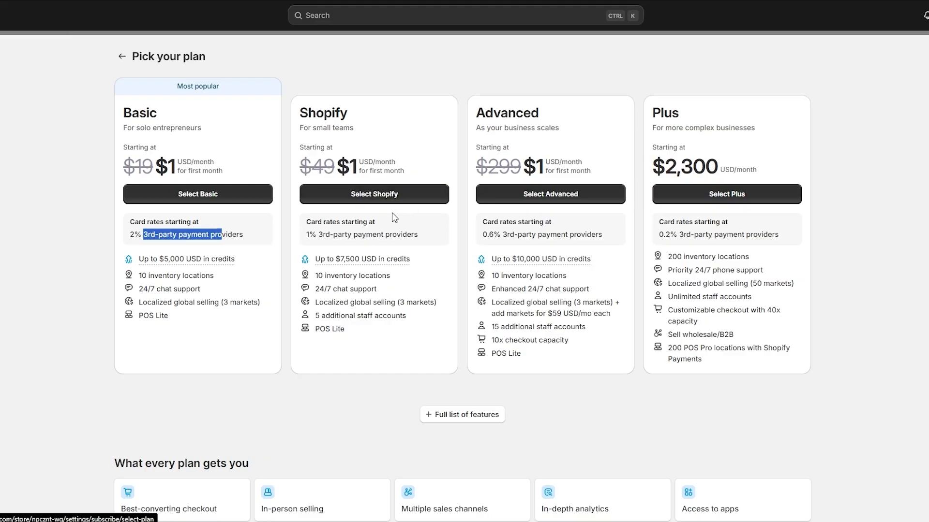
left_click_drag(305, 234, 314, 232)
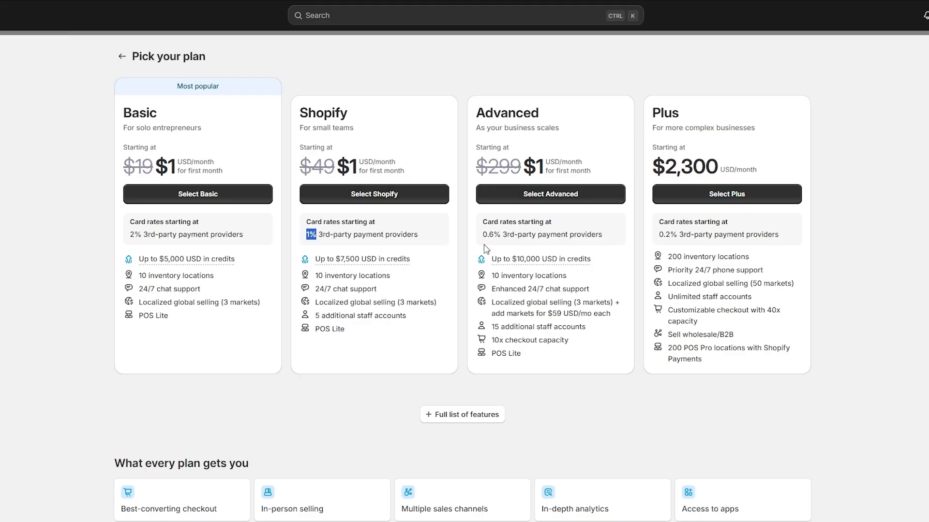
left_click_drag(485, 236, 501, 235)
left_click_drag(663, 235, 670, 235)
mouse_move(188, 257)
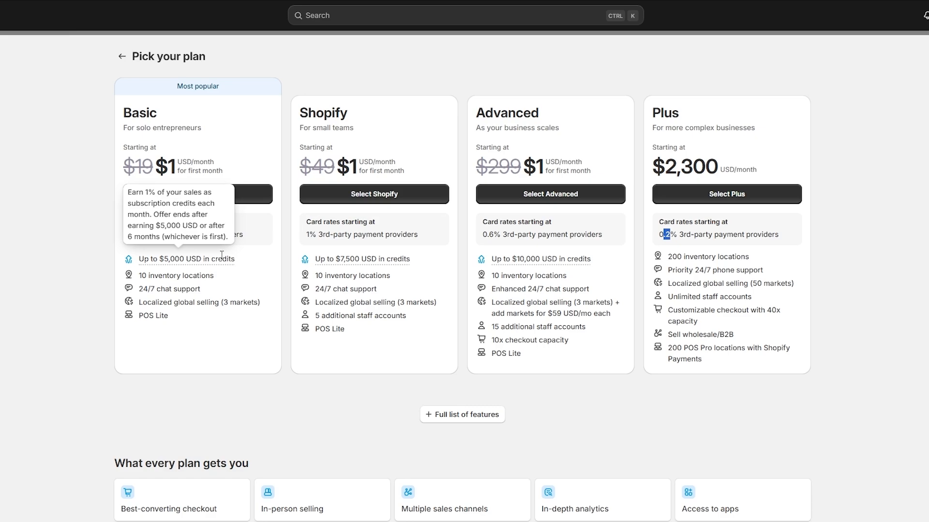
mouse_move(348, 254)
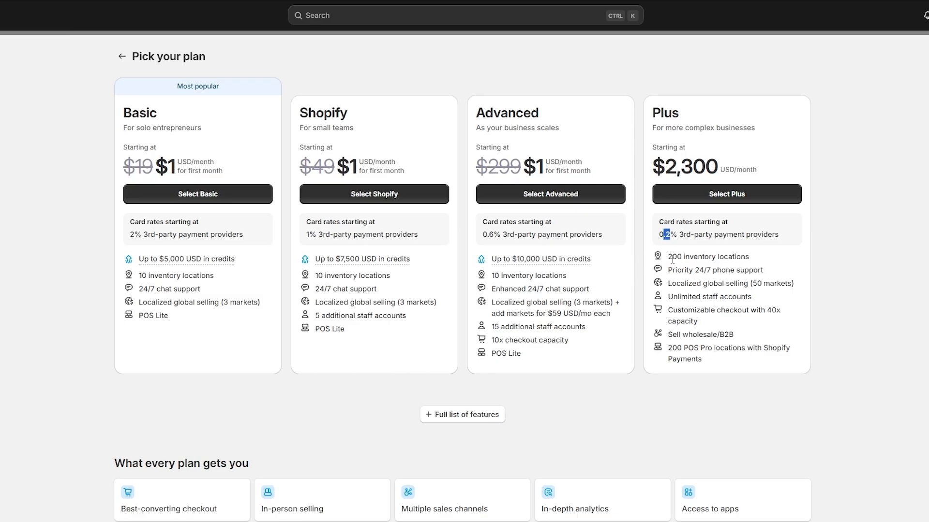
left_click_drag(669, 258, 707, 352)
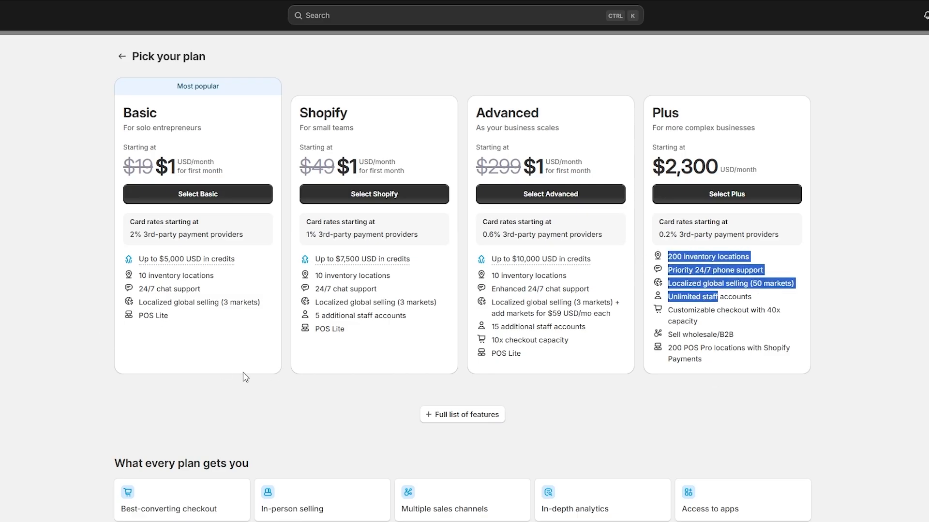
scroll(638, 333, "down", 5)
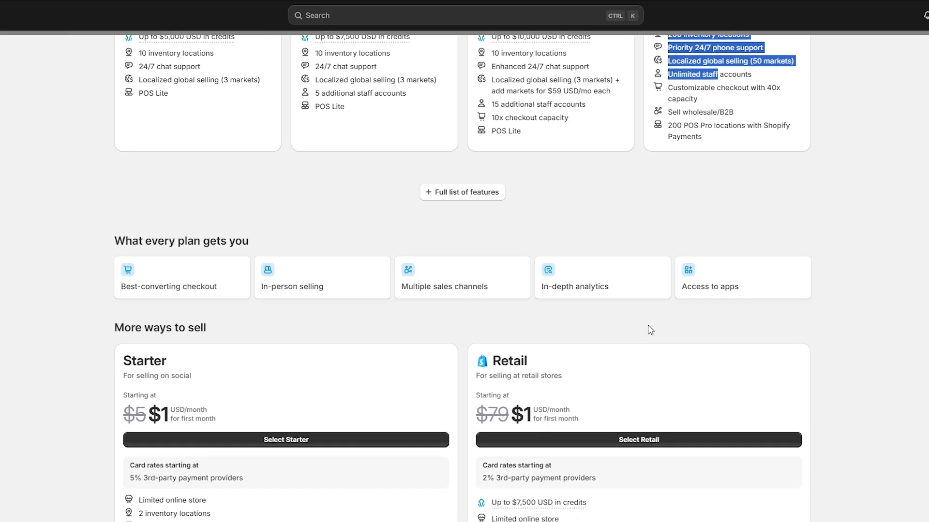
scroll(650, 329, "up", 3)
scroll(650, 330, "up", 2)
Step: Return to the admin home page without choosing a plan and dismiss the first-month plan offer banner
left_click(122, 57)
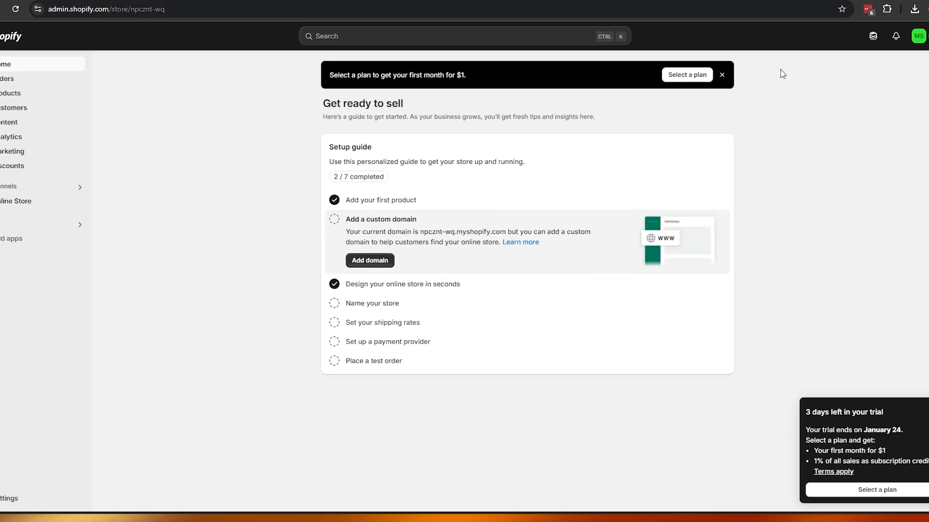
left_click(722, 74)
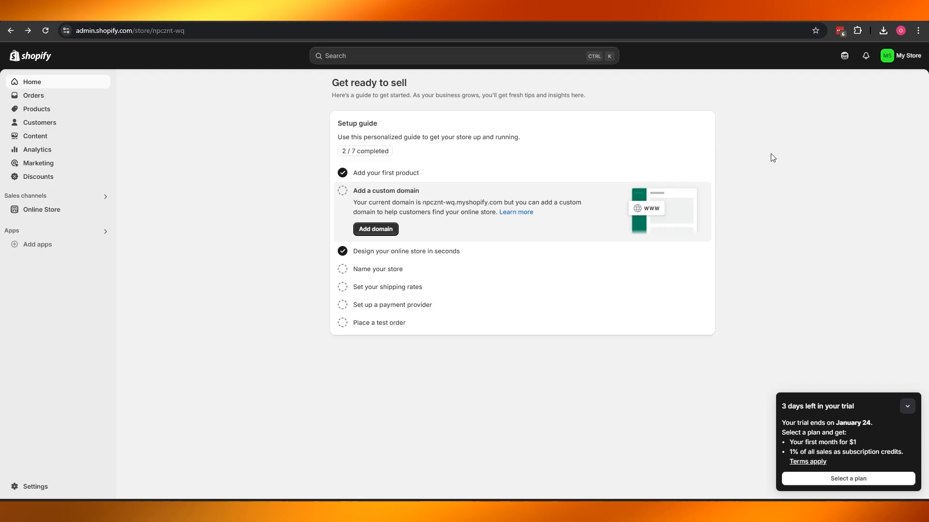